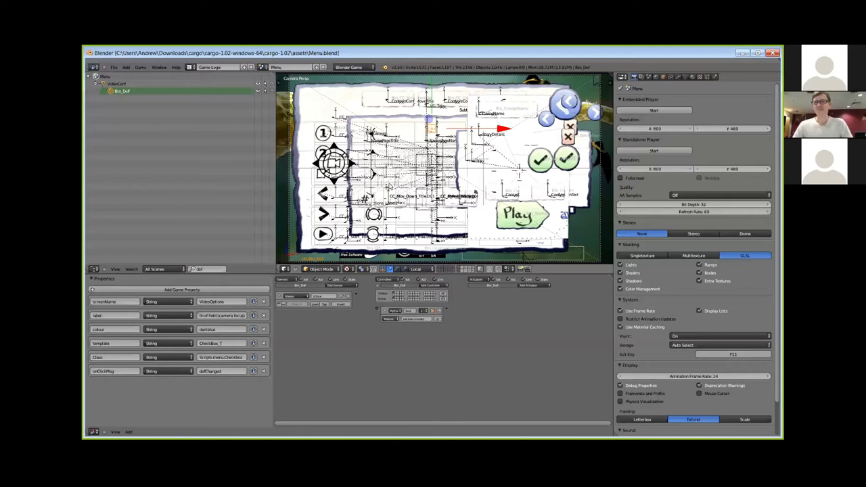
Step: Maximise the 3D view and orbit around the menu scene to examine its layered panels, selecting the snail's shell
{"action": "key", "text": "ctrl+Up"}
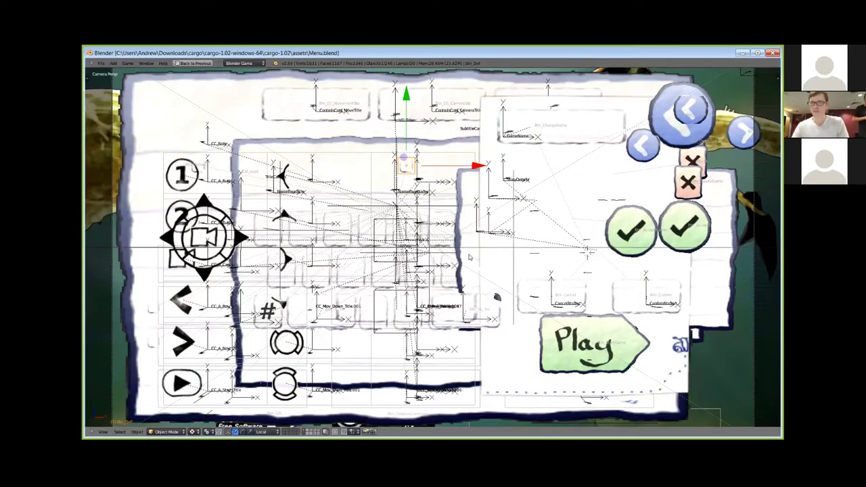
{"action": "scroll", "coordinate": [469, 256], "scroll_direction": "down", "scroll_amount": 4}
{"action": "middle_click_drag", "start_coordinate": [445, 207], "coordinate": [452, 263]}
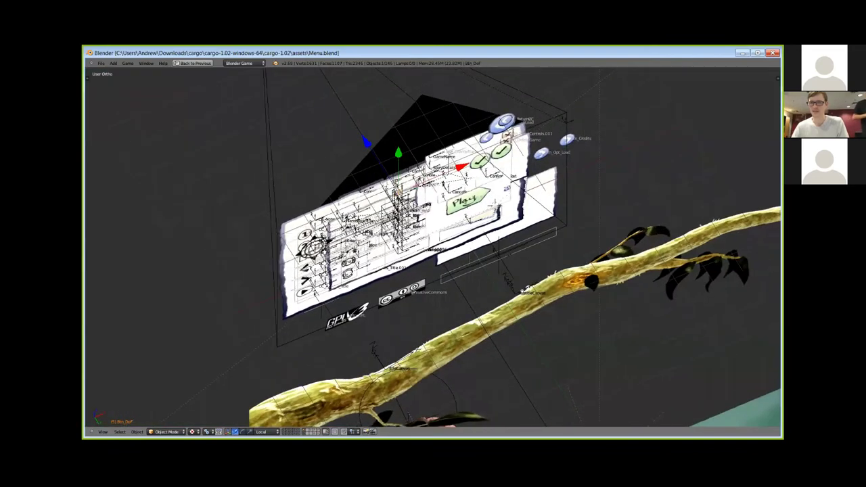
{"action": "right_click", "coordinate": [664, 293]}
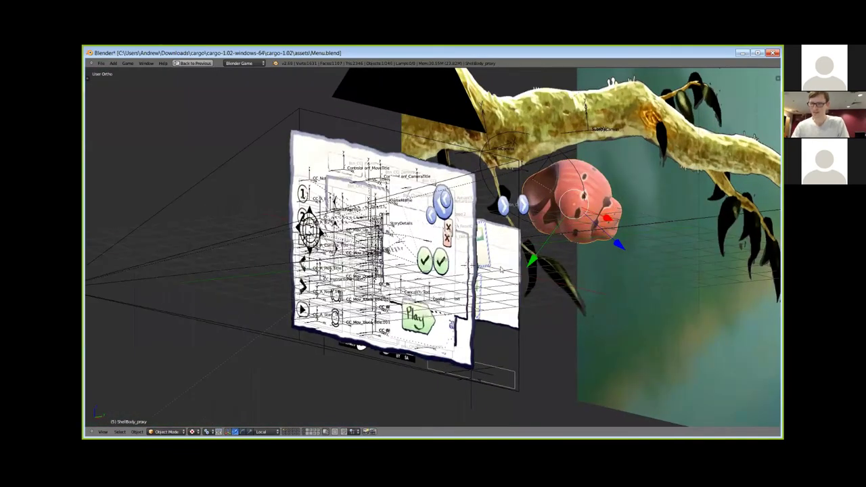
Step: Return to the camera view with the whole menu frame visible and start the game in the viewport
{"action": "key", "text": "KP_0"}
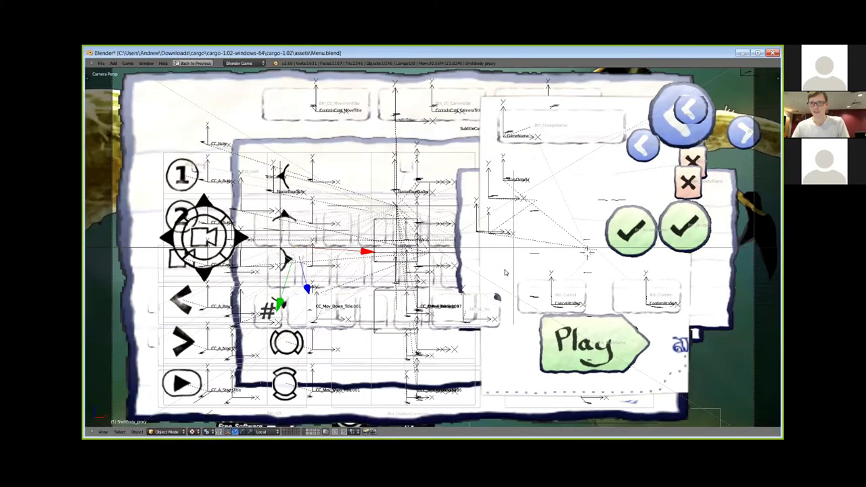
{"action": "scroll", "coordinate": [504, 273], "scroll_direction": "down", "scroll_amount": 2}
{"action": "scroll", "coordinate": [504, 272], "scroll_direction": "down", "scroll_amount": 3}
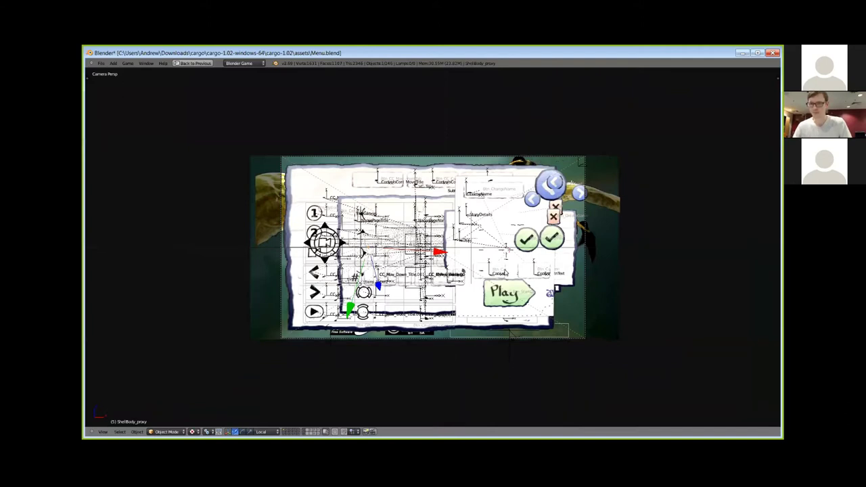
{"action": "scroll", "coordinate": [504, 273], "scroll_direction": "up", "scroll_amount": 3}
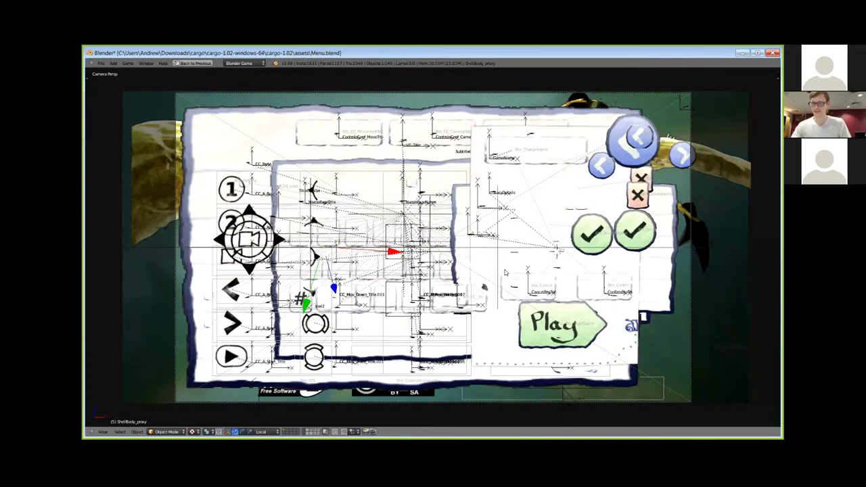
{"action": "key", "text": "p"}
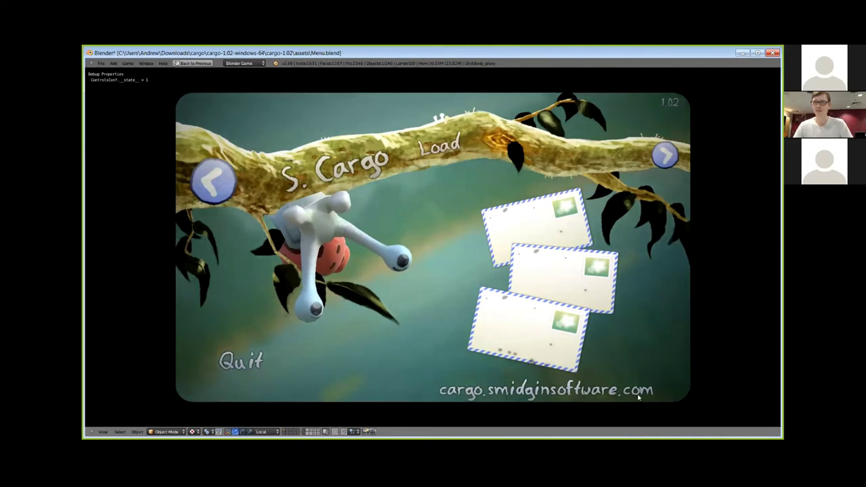
Step: Create a new save named Mbs in the uppermost envelope slot and start playing it
{"action": "left_click", "coordinate": [544, 220]}
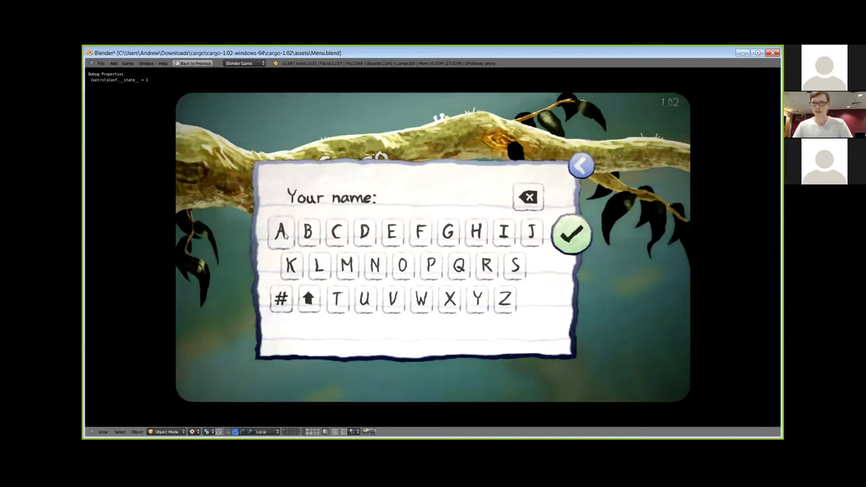
{"action": "left_click", "coordinate": [345, 264]}
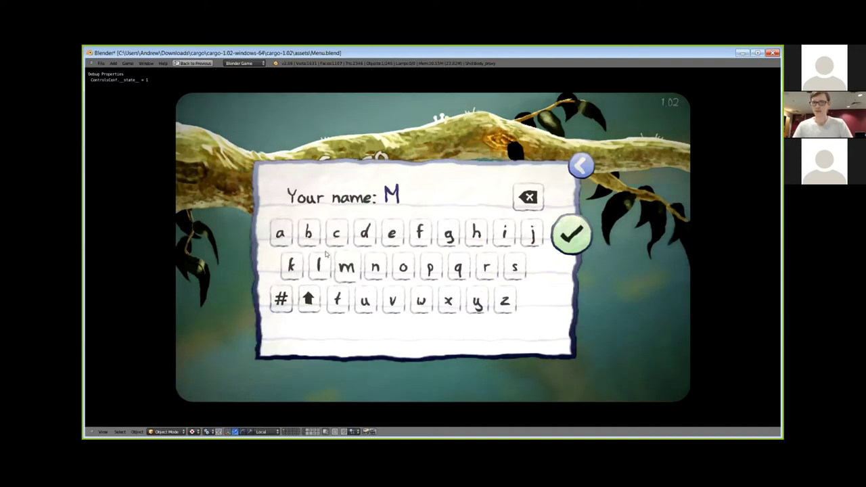
{"action": "left_click", "coordinate": [310, 240]}
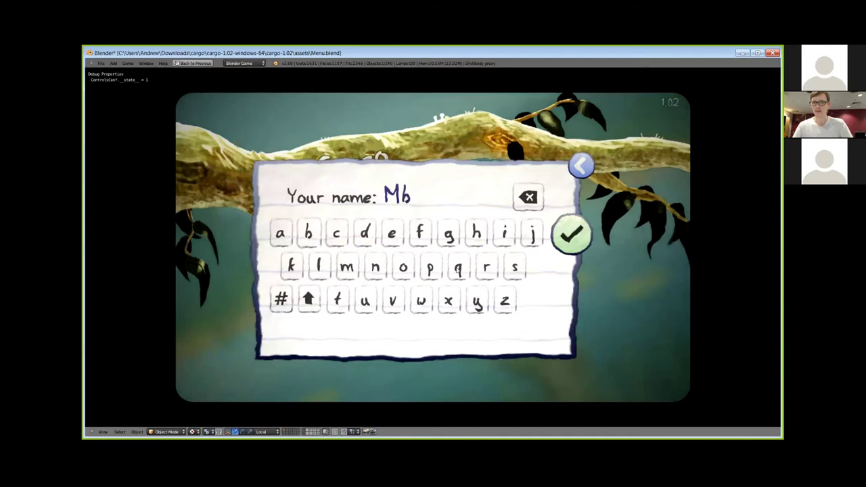
{"action": "left_click", "coordinate": [512, 268]}
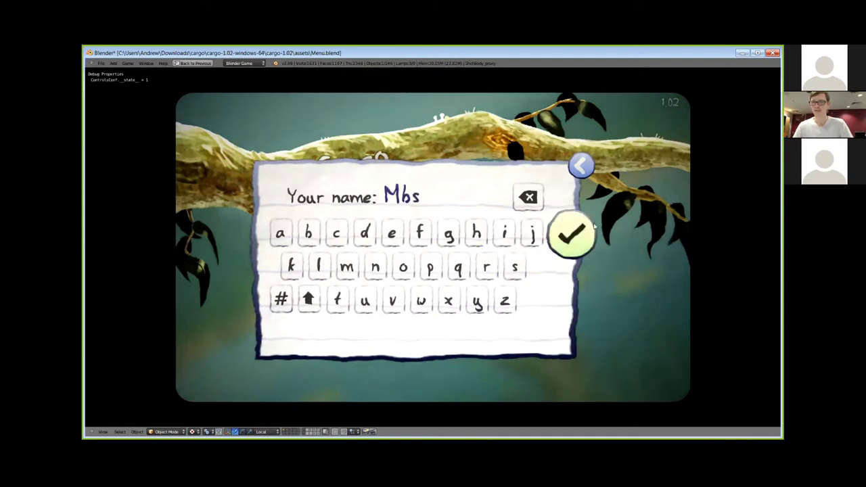
{"action": "left_click", "coordinate": [572, 233]}
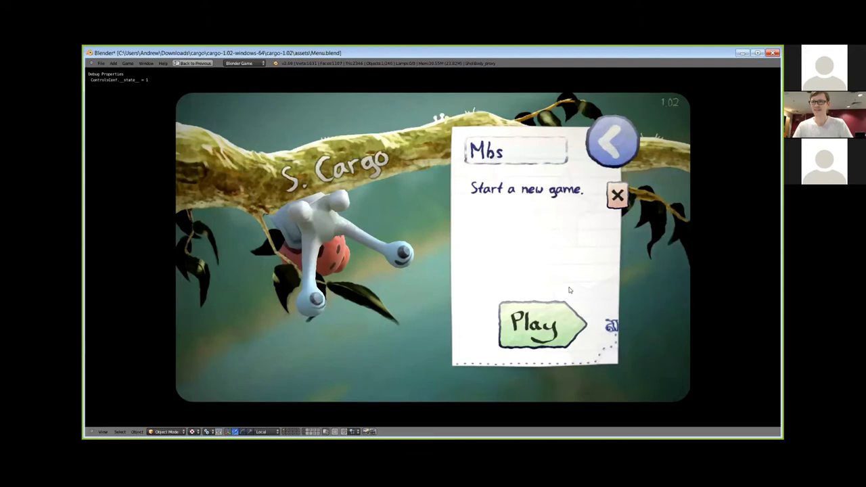
{"action": "left_click", "coordinate": [552, 325]}
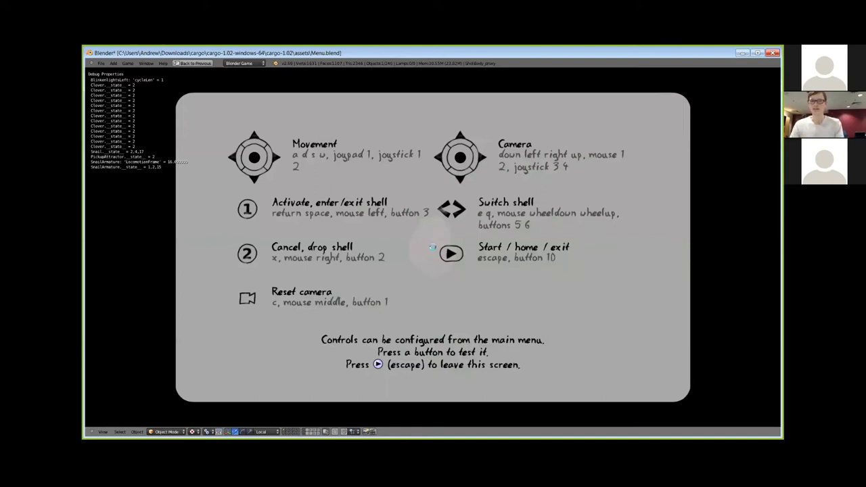
Step: Test the movement, shell-switching, activate and cancel controls on the controls help screen, and leave that screen
{"action": "key", "text": "a"}
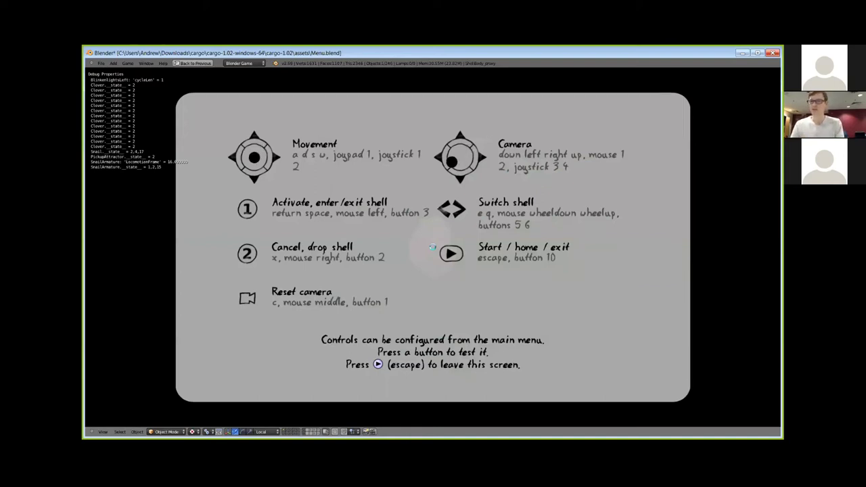
{"action": "scroll", "coordinate": [432, 248], "scroll_direction": "up", "scroll_amount": 1}
{"action": "key", "text": "e"}
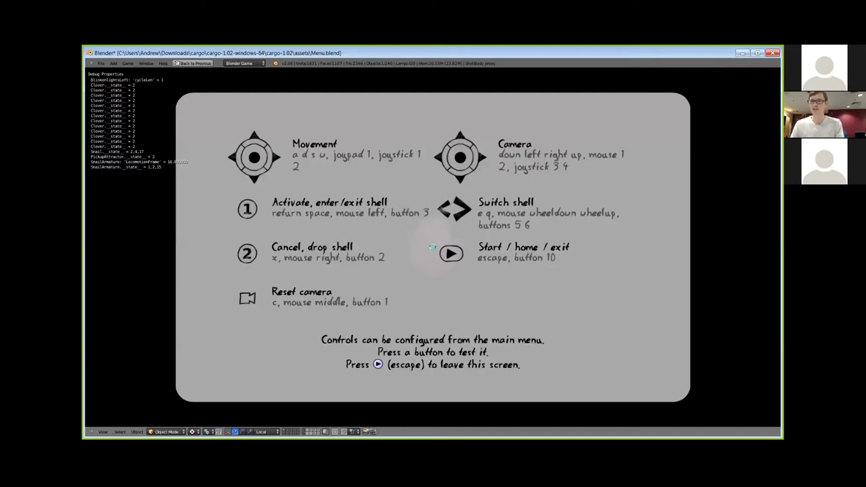
{"action": "key", "text": "q"}
{"action": "left_click", "coordinate": [433, 248]}
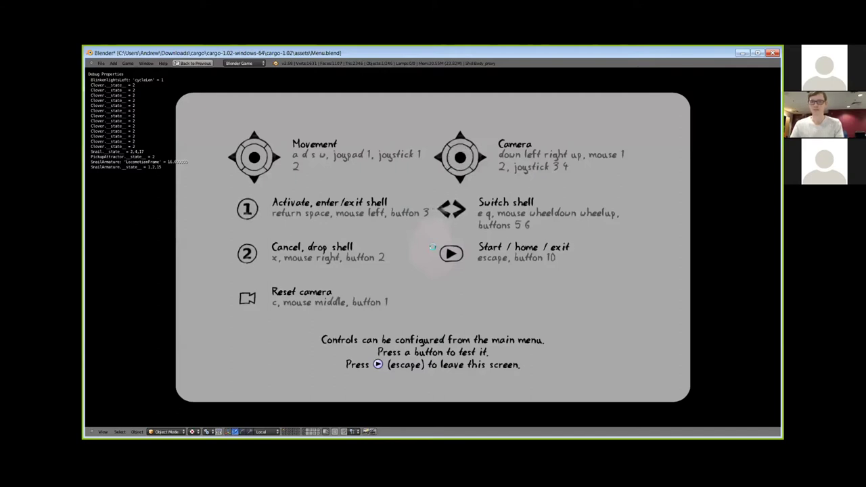
{"action": "left_click", "coordinate": [432, 248]}
{"action": "right_click", "coordinate": [432, 248]}
{"action": "right_click", "coordinate": [433, 248]}
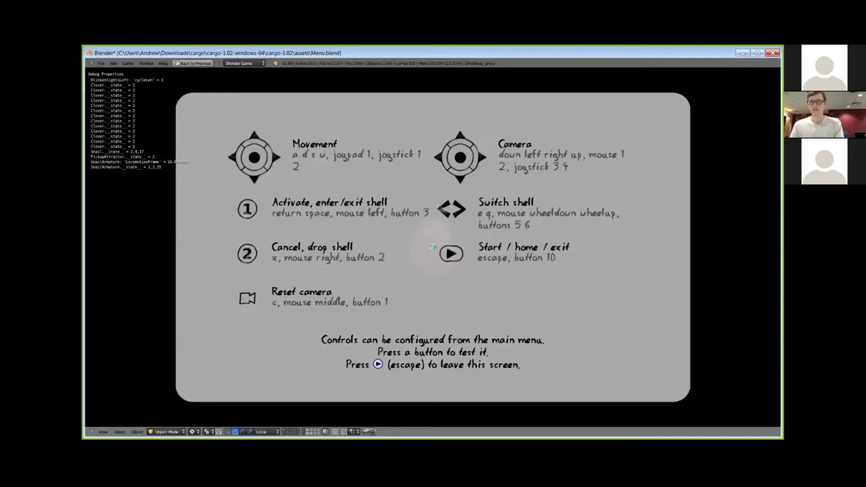
{"action": "key", "text": "Escape"}
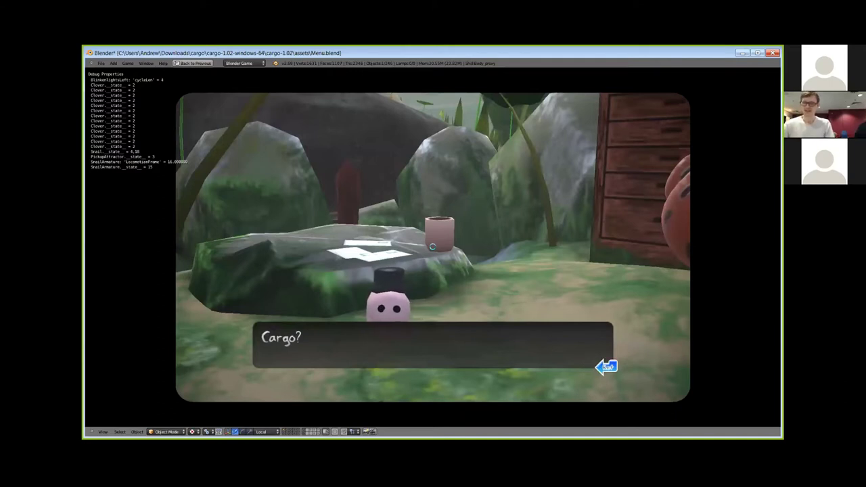
Step: Advance the opening conversation with the worm up to its request to deliver the express letter
{"action": "key", "text": "Return"}
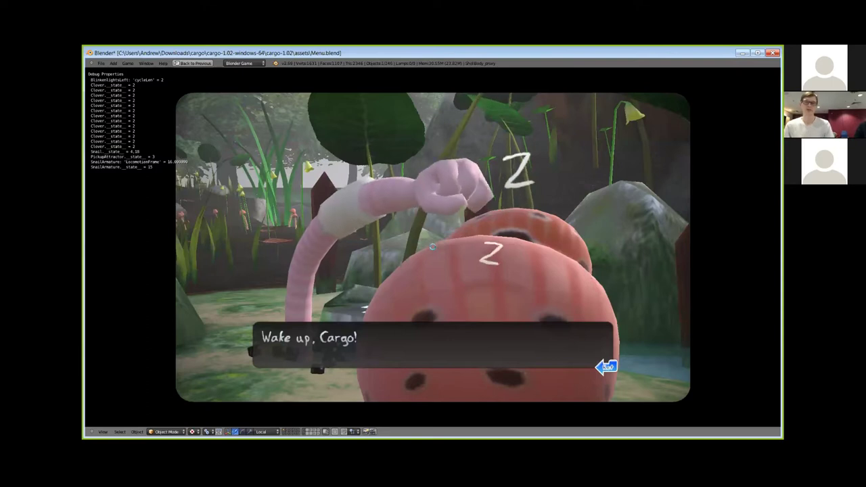
{"action": "key", "text": "Return"}
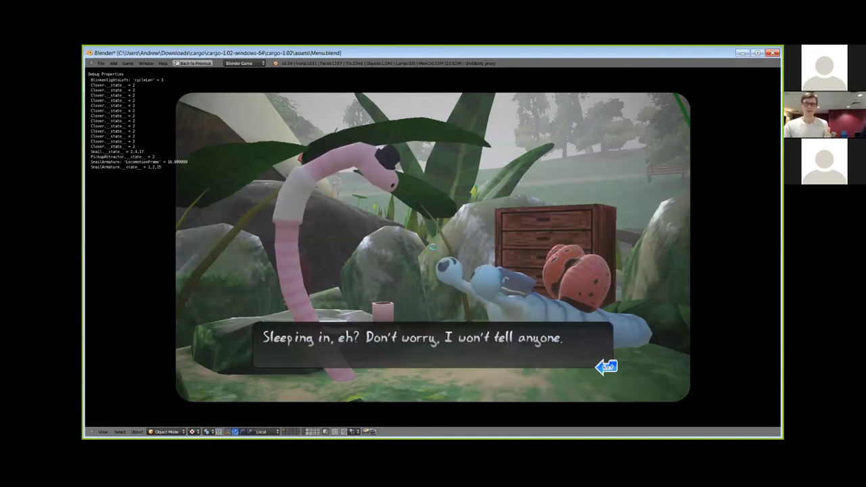
{"action": "key", "text": "Return"}
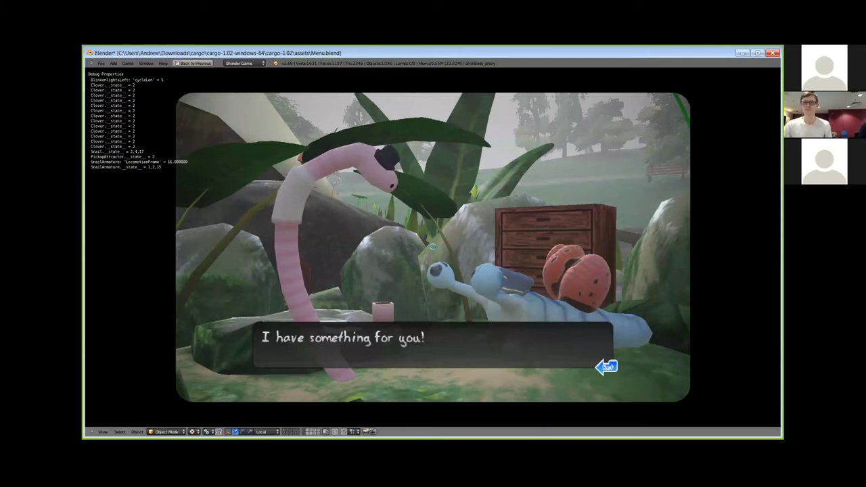
{"action": "key", "text": "space"}
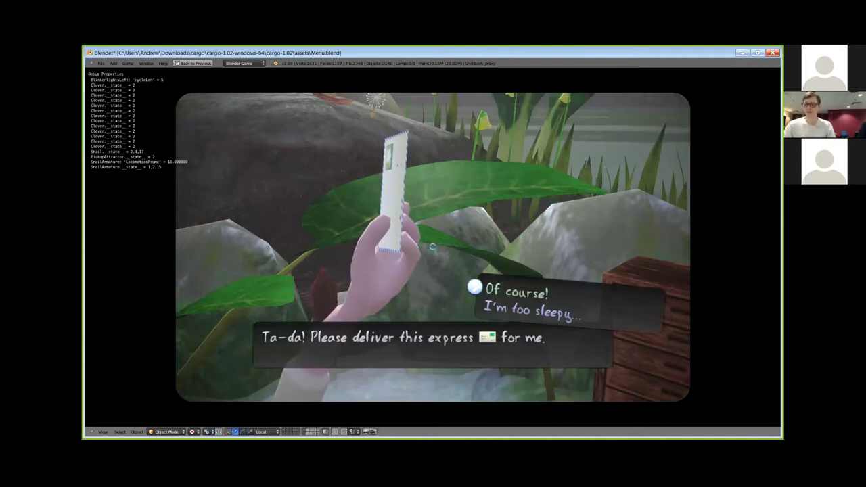
Step: Answer the delivery request with "I'm too sleepy..." and advance the remaining dialogue until the snail can be controlled
{"action": "key", "text": "Down"}
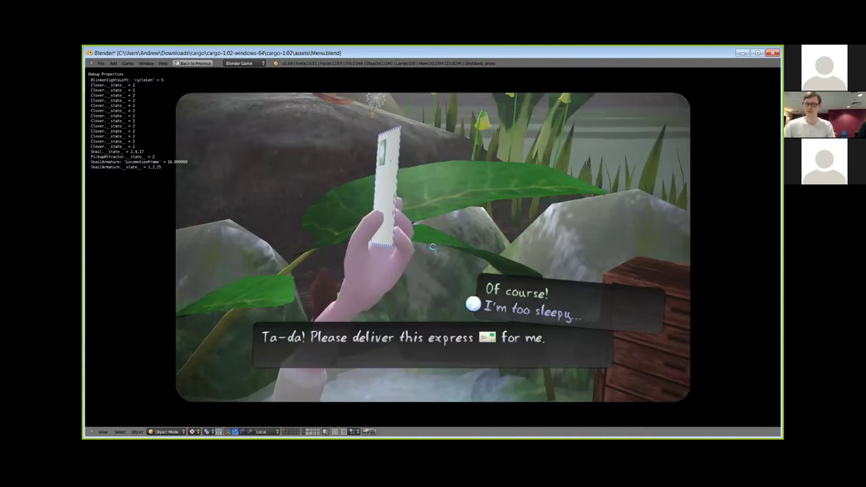
{"action": "key", "text": "Return"}
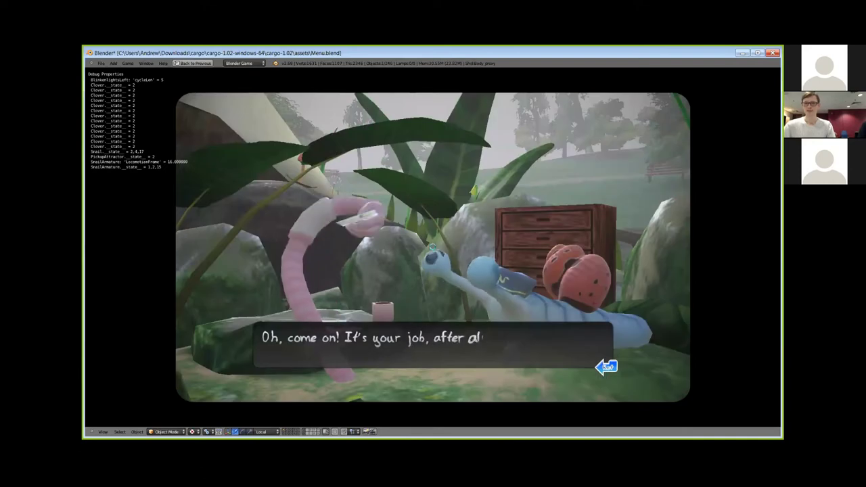
{"action": "key", "text": "Return"}
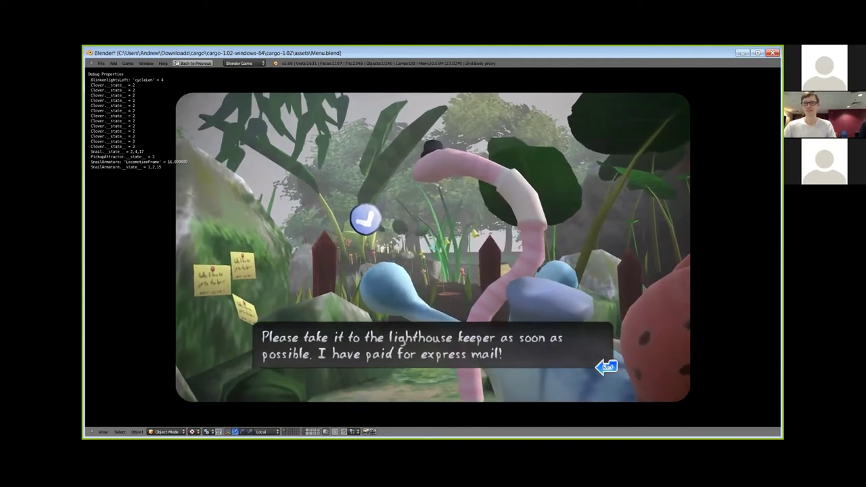
{"action": "key", "text": "Return"}
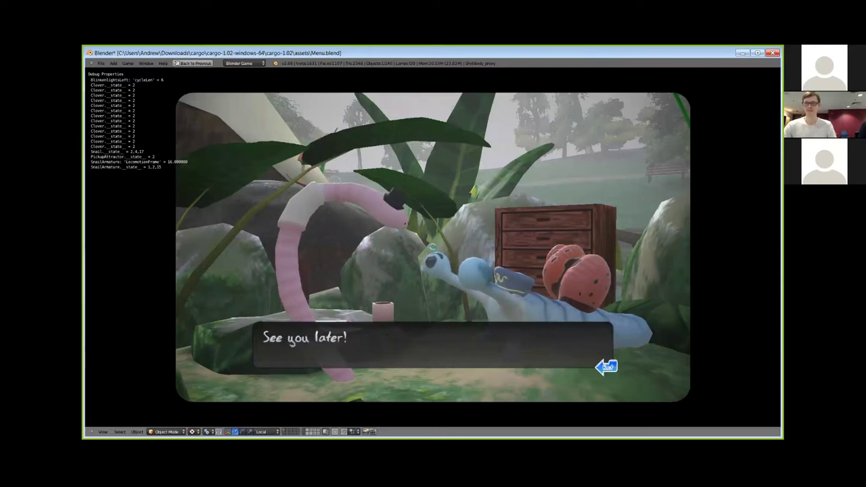
{"action": "key", "text": "Return"}
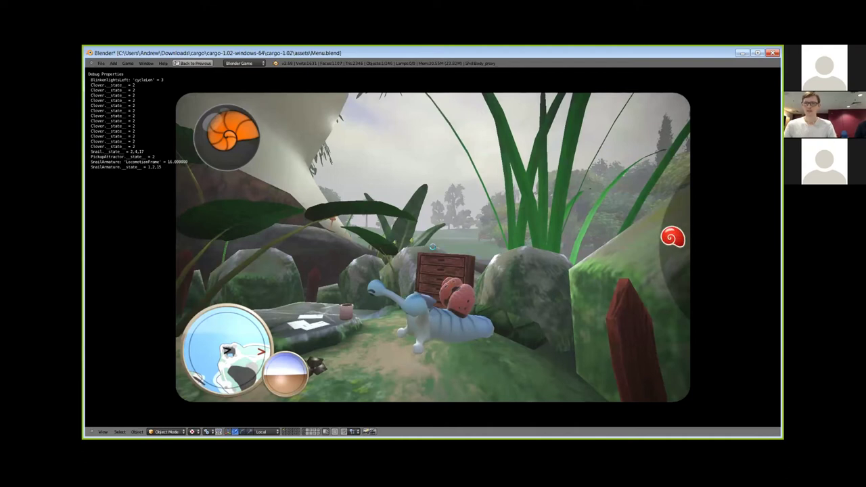
Step: Swing the camera around the snail and steer it past the stone table onto the dark soil beyond the ??? sign
{"action": "key", "text": "Up"}
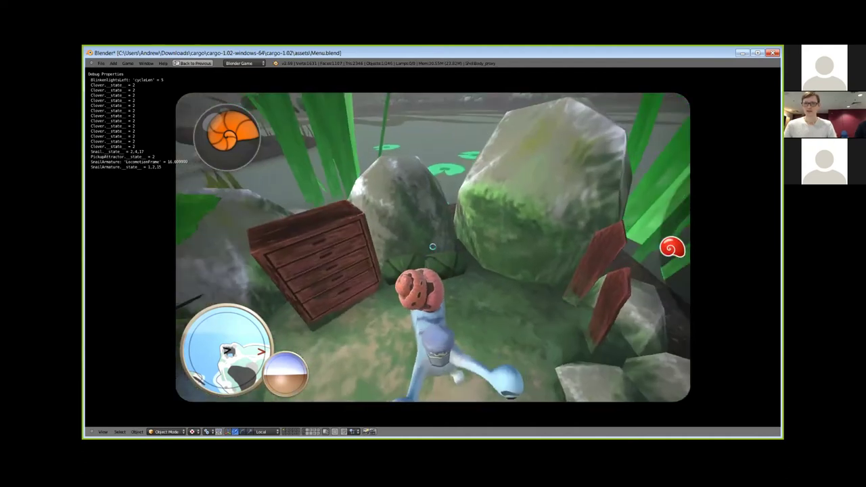
{"action": "key", "text": "Left"}
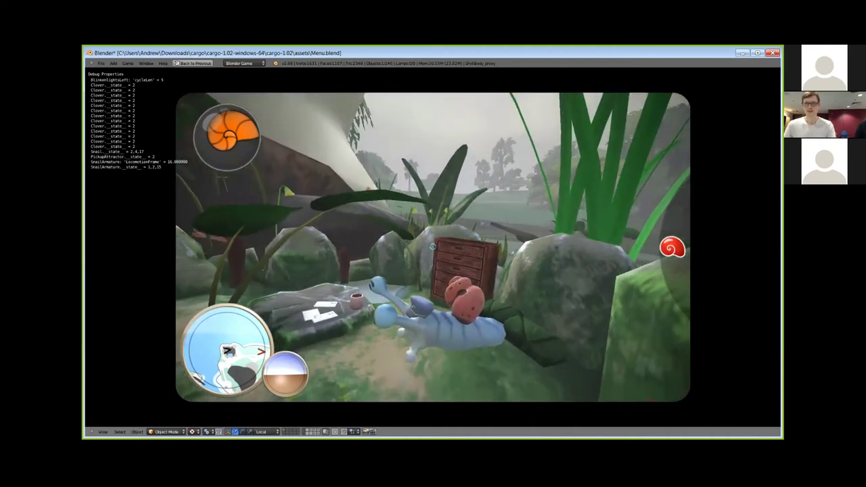
{"action": "key", "text": "Left"}
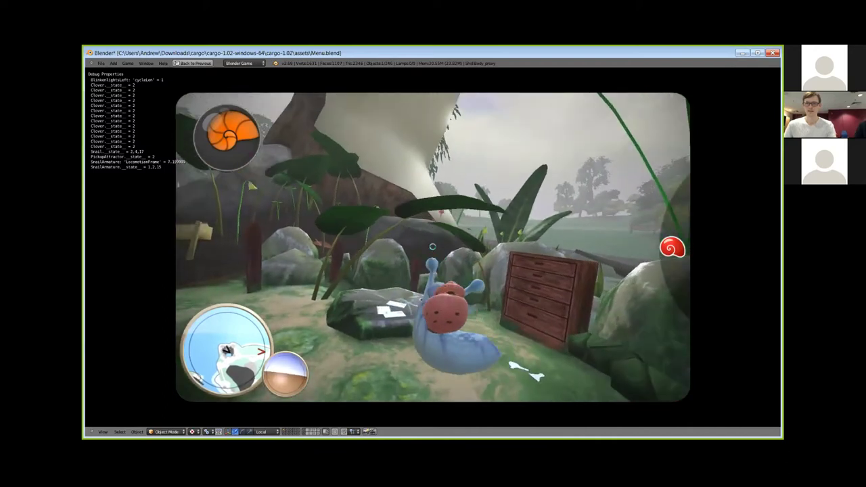
{"action": "key", "text": "Left"}
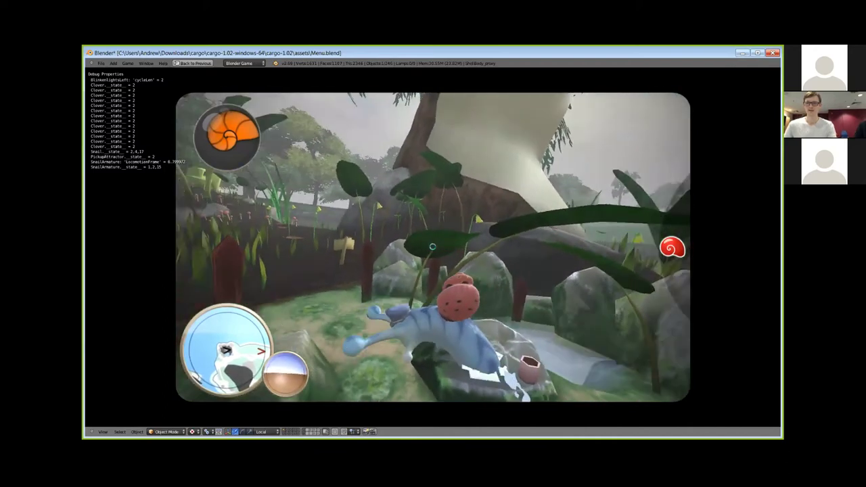
{"action": "key", "text": "Up"}
{"action": "key", "text": "Up"}
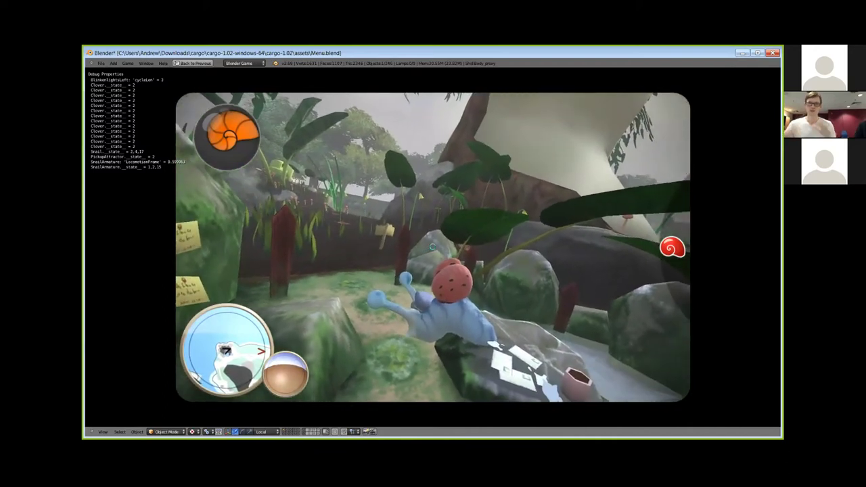
{"action": "key", "text": "Up"}
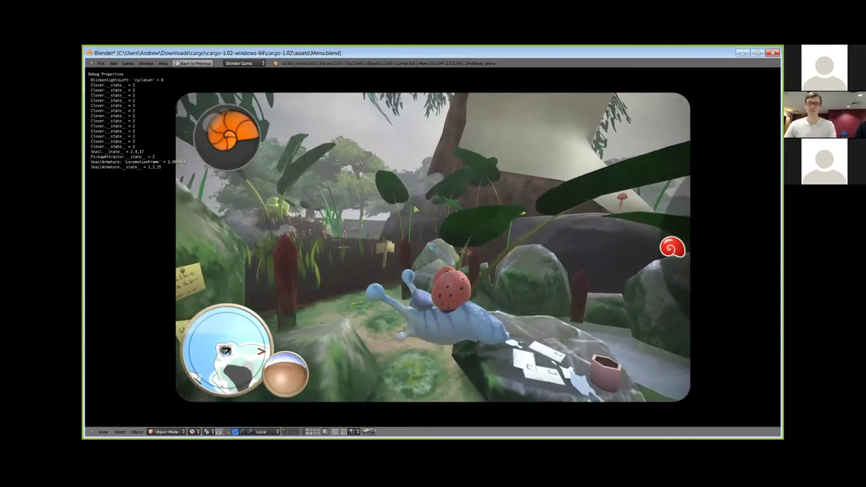
{"action": "key", "text": "Up"}
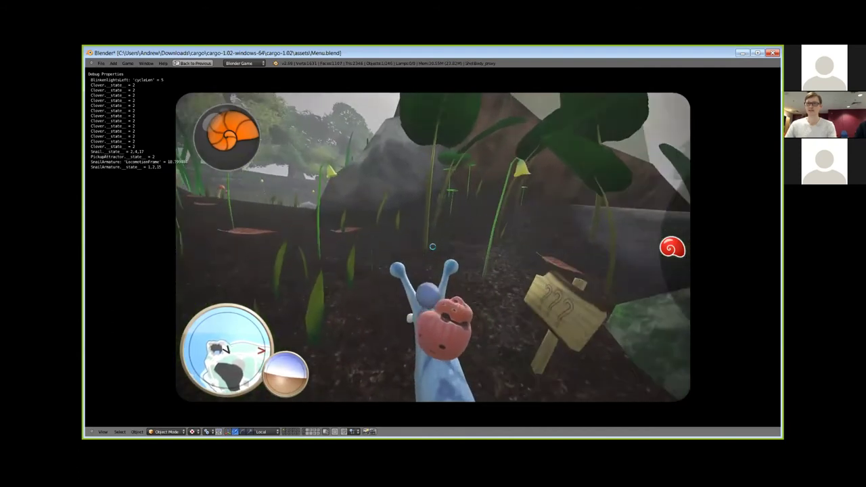
{"action": "key", "text": "w"}
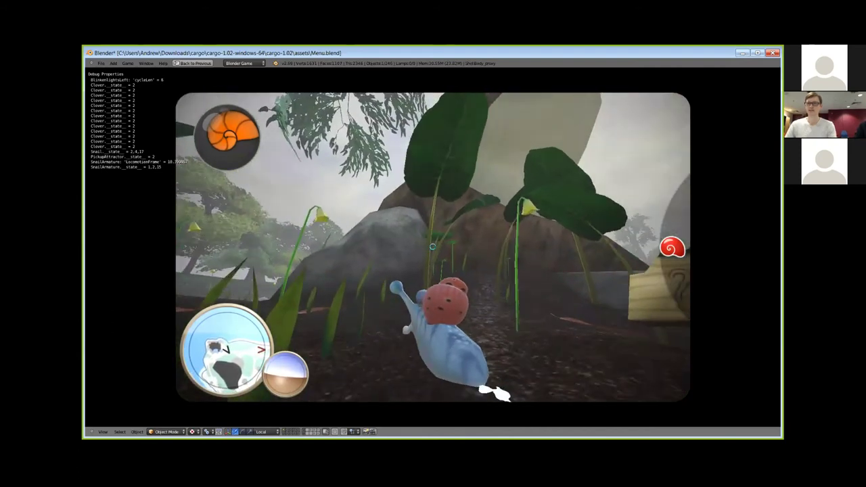
Step: Steer the snail around the plants and boulder to the nodding yellow flower, and dismiss the speed boost hint about its nectar
{"action": "key", "text": "w"}
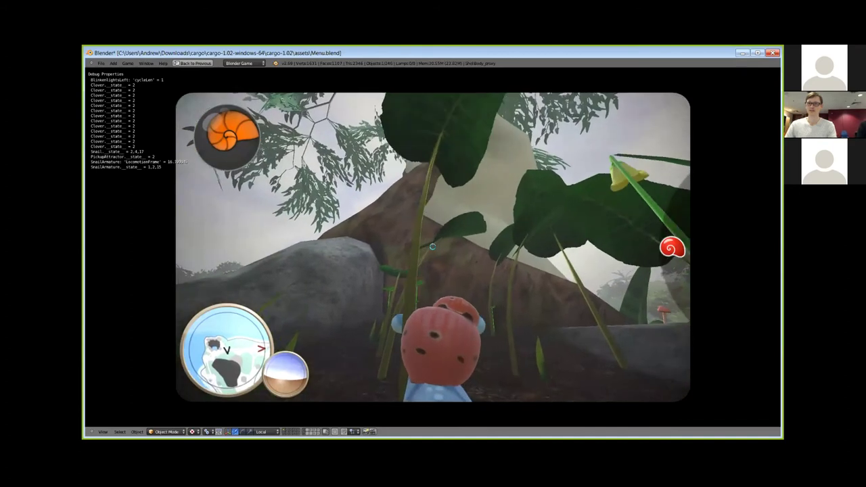
{"action": "key", "text": "w"}
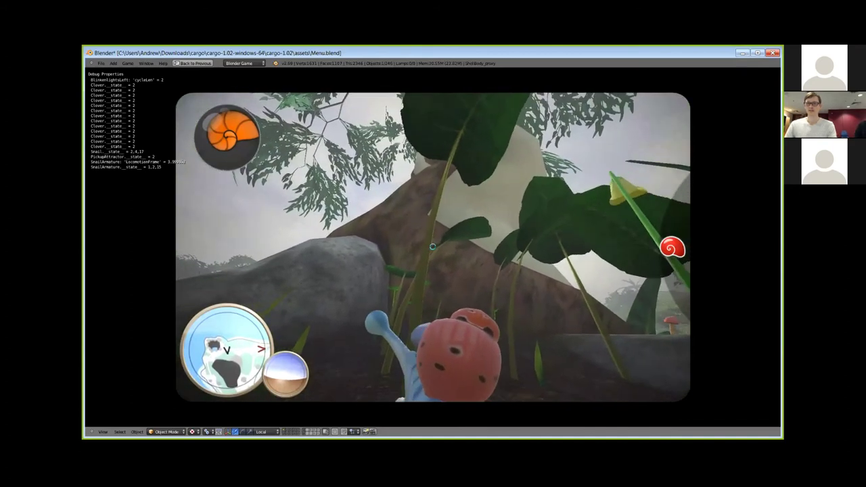
{"action": "key", "text": "a"}
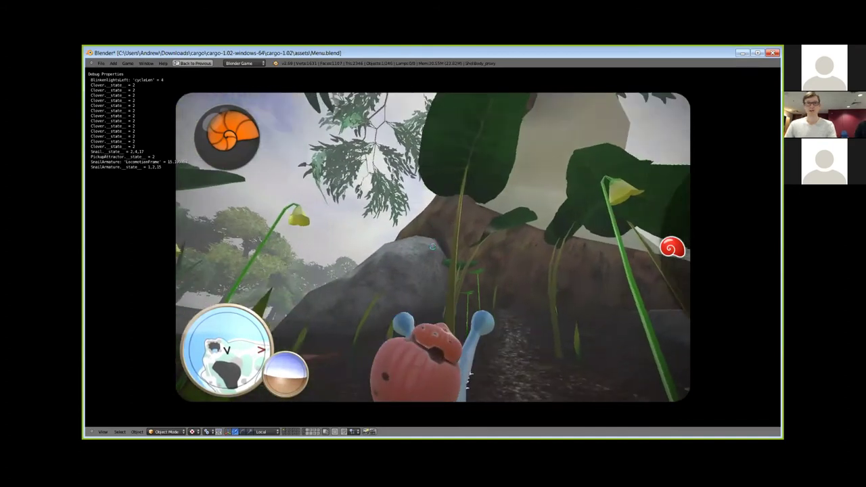
{"action": "key", "text": "a"}
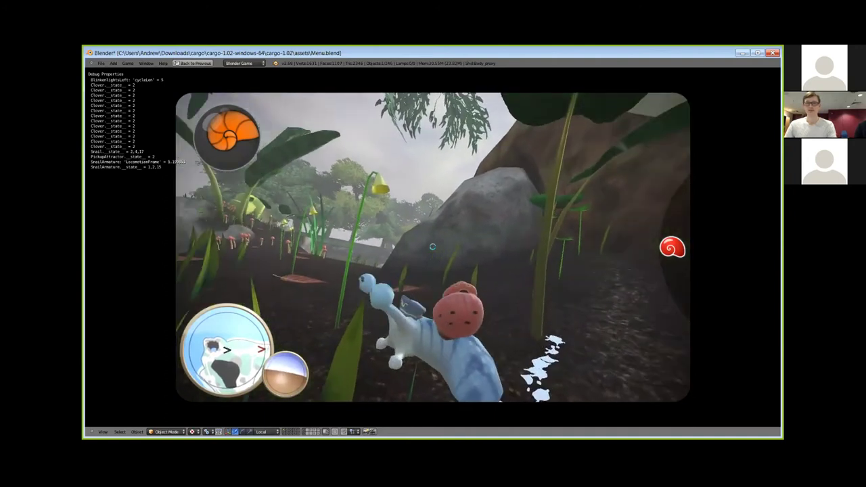
{"action": "key", "text": "w"}
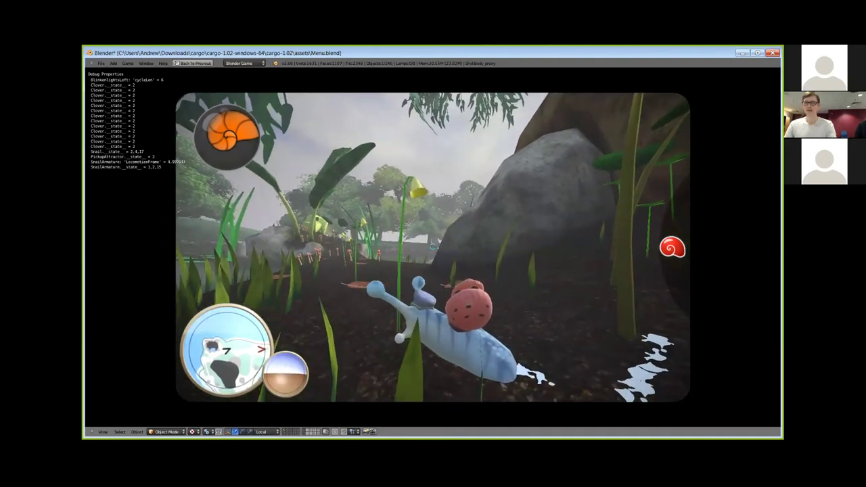
{"action": "key", "text": "w"}
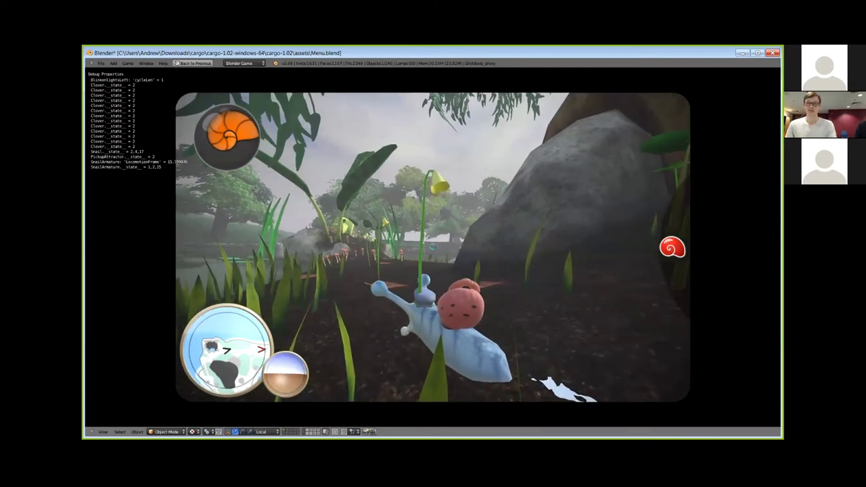
{"action": "key", "text": "d"}
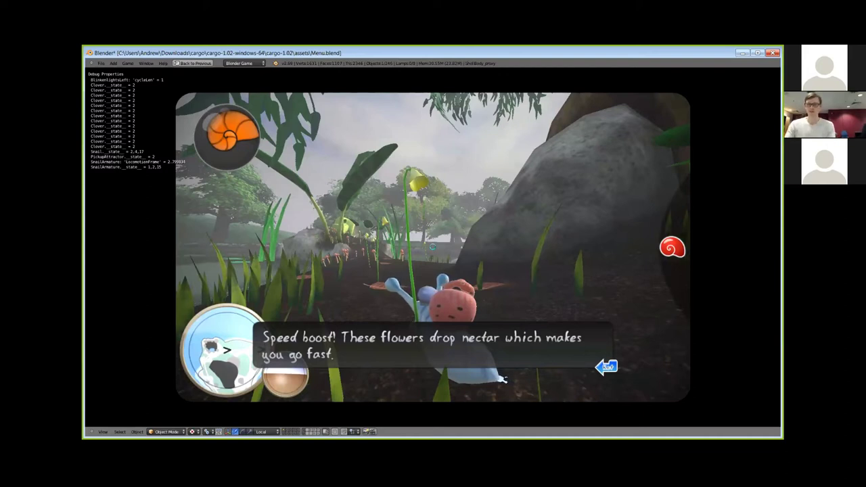
{"action": "key", "text": "Return"}
Step: Drive the snail along the mushroom-lined path to the red-headed insect on the yellow platform
{"action": "key", "text": "w"}
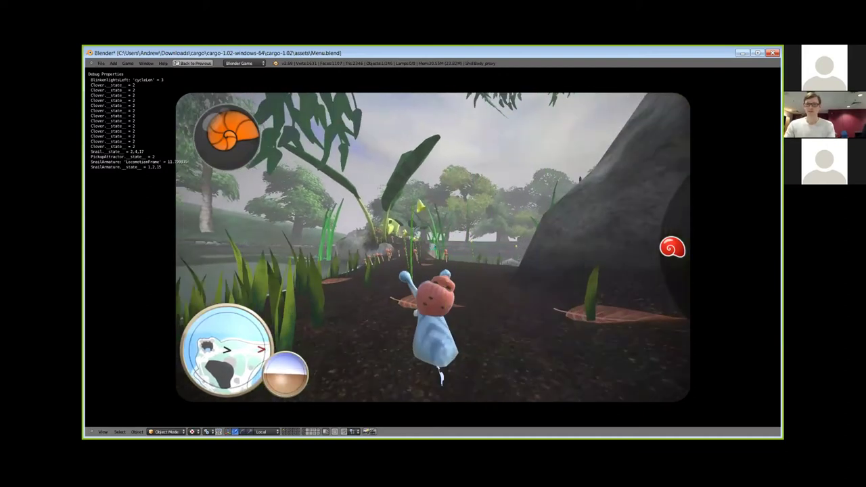
{"action": "key", "text": "w"}
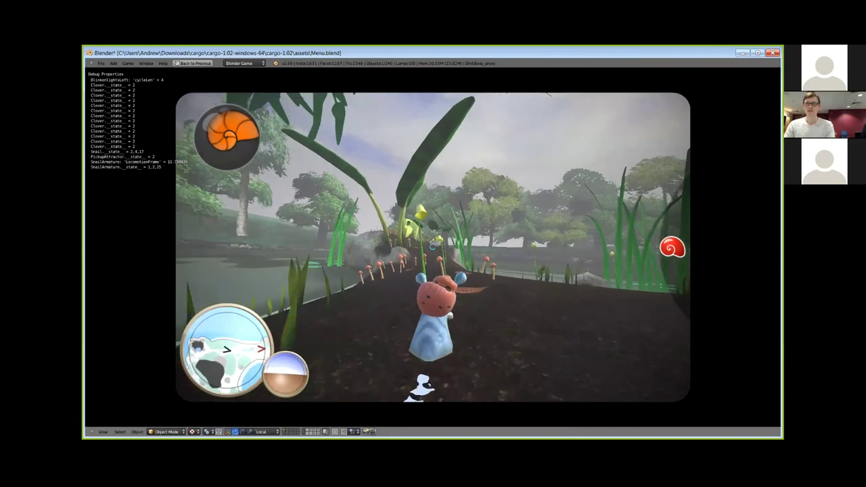
{"action": "key", "text": "Up"}
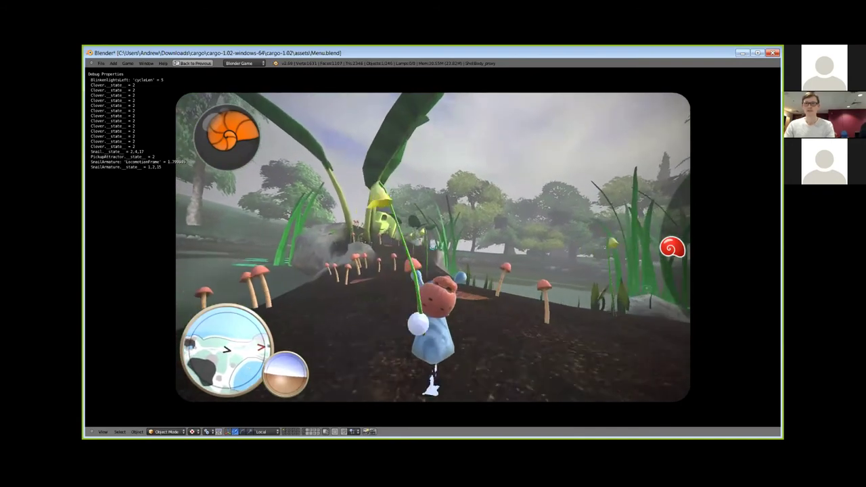
{"action": "key", "text": "Up"}
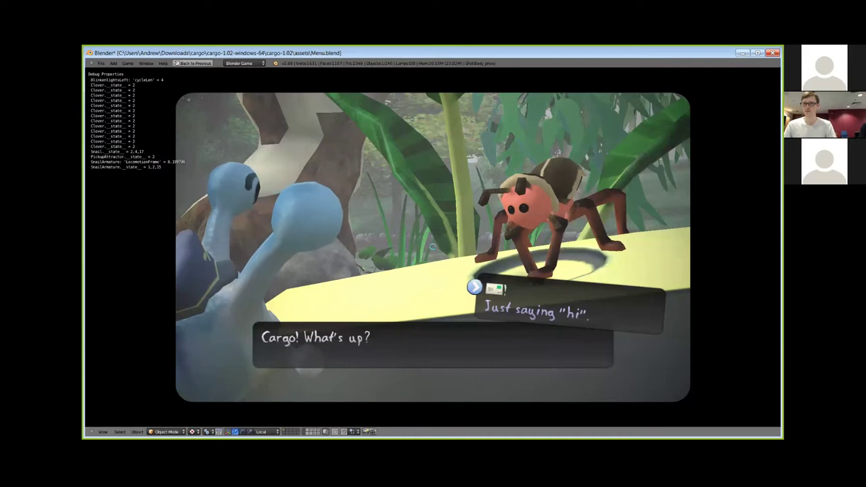
Step: Hand the letter to the red-headed insect and advance through its reaction to the contents
{"action": "key", "text": "Return"}
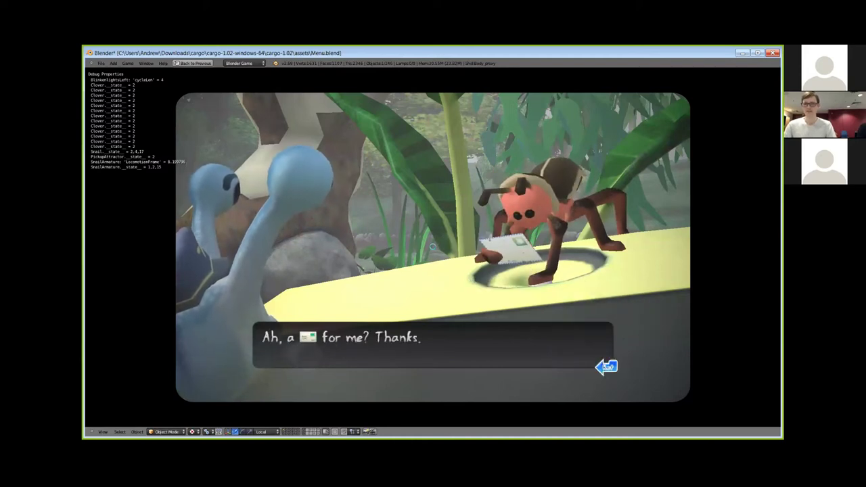
{"action": "key", "text": "Return"}
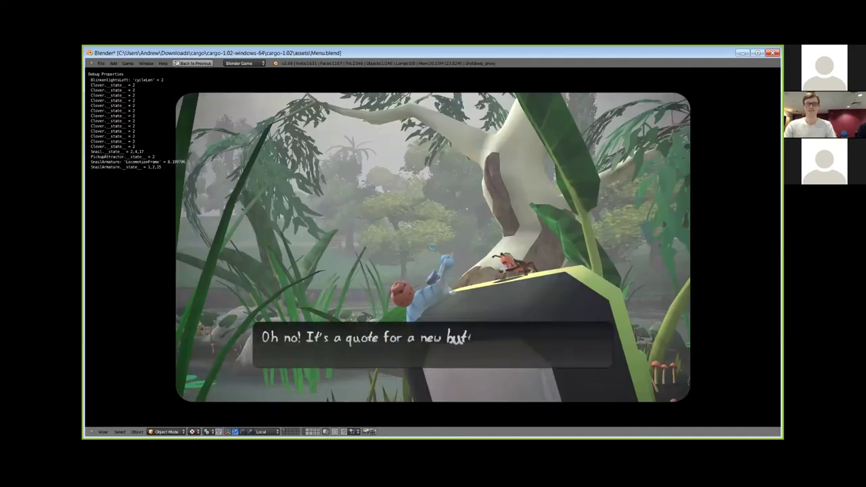
{"action": "key", "text": "Return"}
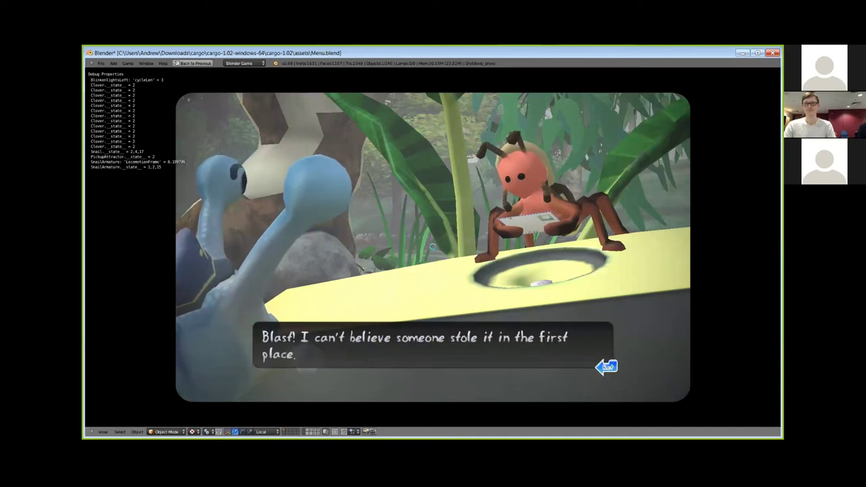
{"action": "key", "text": "Return"}
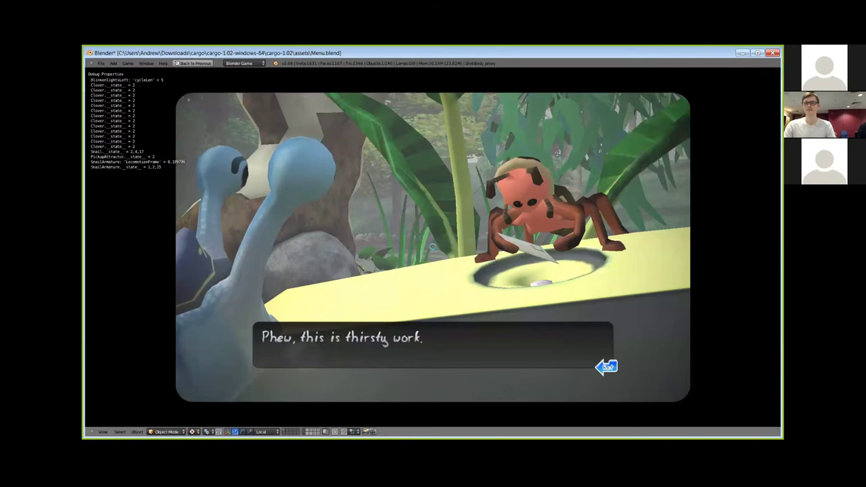
Step: Advance to the insect's request for black bean sauce from the Sauce Bar, answer it and finish the conversation
{"action": "key", "text": "Return"}
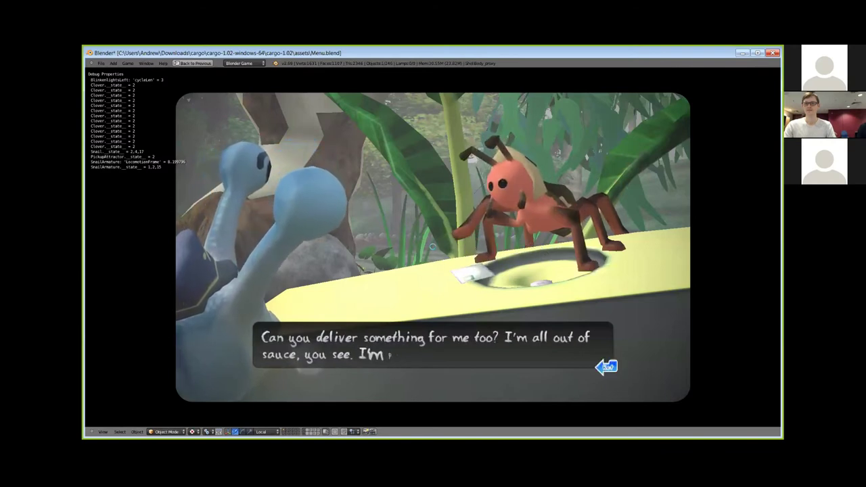
{"action": "key", "text": "Return"}
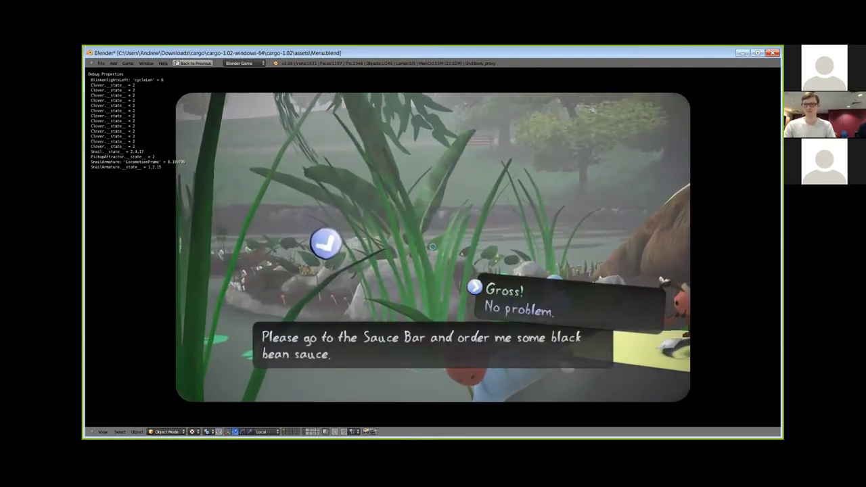
{"action": "key", "text": "Return"}
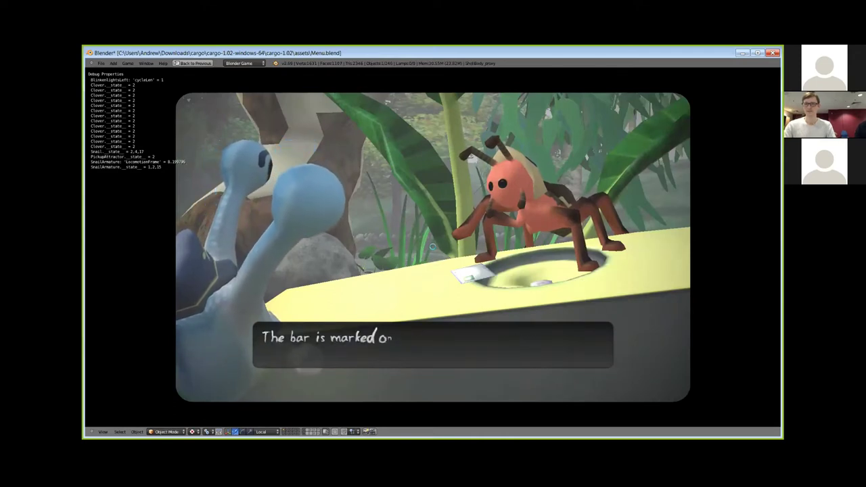
{"action": "key", "text": "Return"}
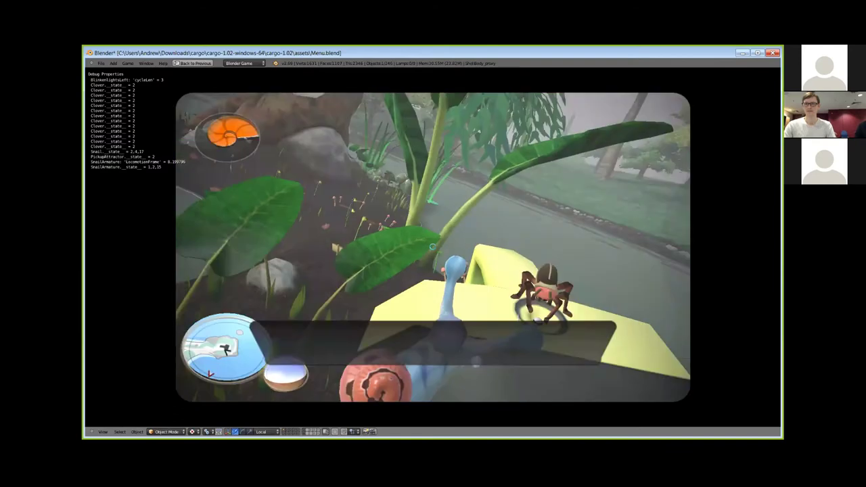
Step: Steer the snail past the insect, off the yellow platform and back along the path to the pond's edge
{"action": "key", "text": "w"}
{"action": "key", "text": "a"}
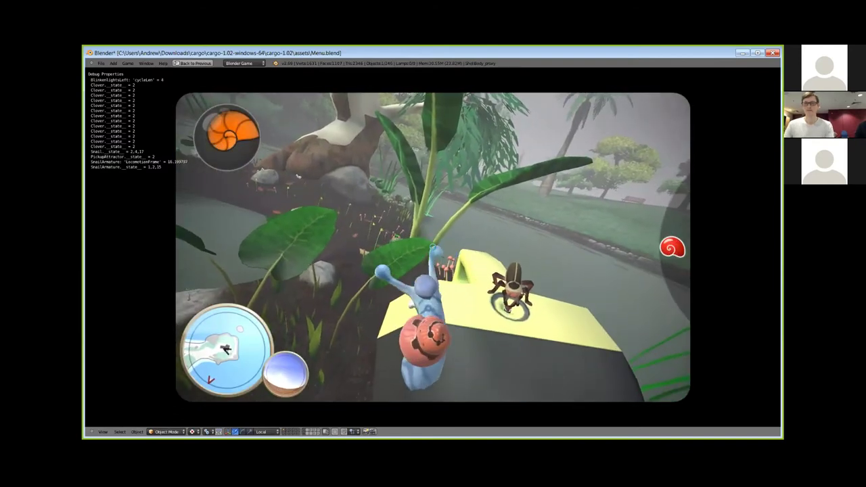
{"action": "key", "text": "w"}
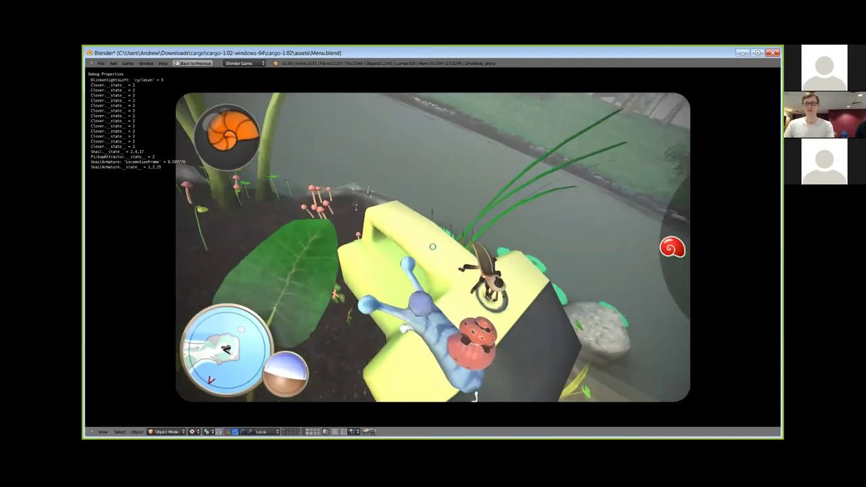
{"action": "key", "text": "Up"}
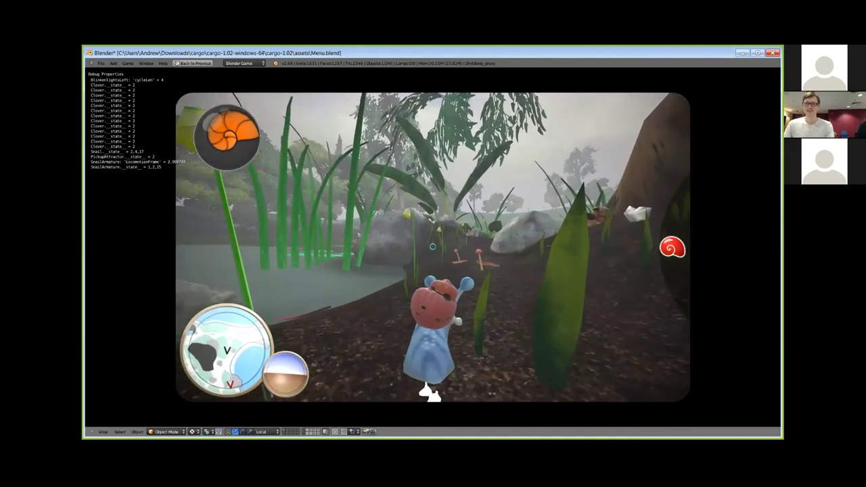
Step: Steer the snail from the pond's edge across the dark soil, turning it toward the large tree root
{"action": "key", "text": "w"}
{"action": "key", "text": "d"}
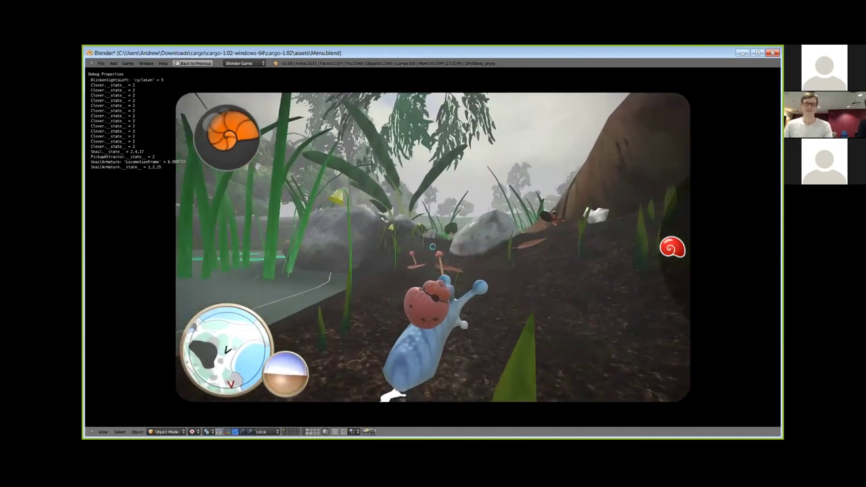
{"action": "key", "text": "w"}
{"action": "key", "text": "a"}
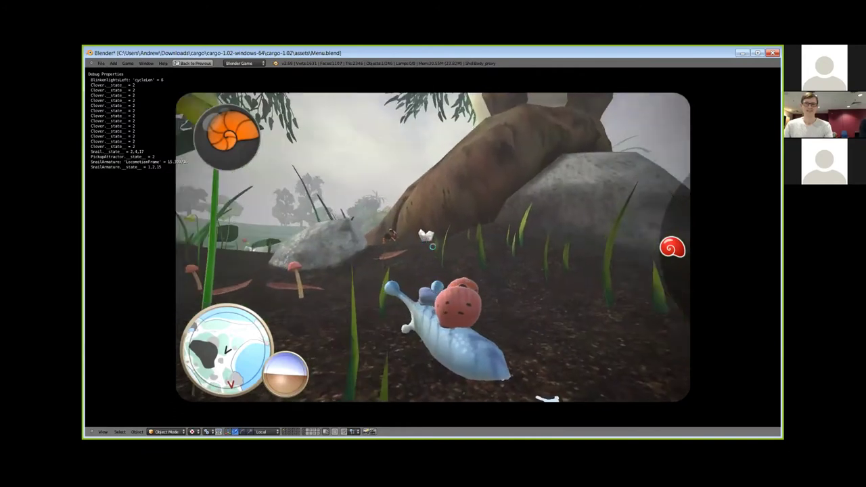
Step: Examine the snail and its surroundings from different camera angles near the tree root, turning it slightly beside the yellow flower
{"action": "key", "text": "w"}
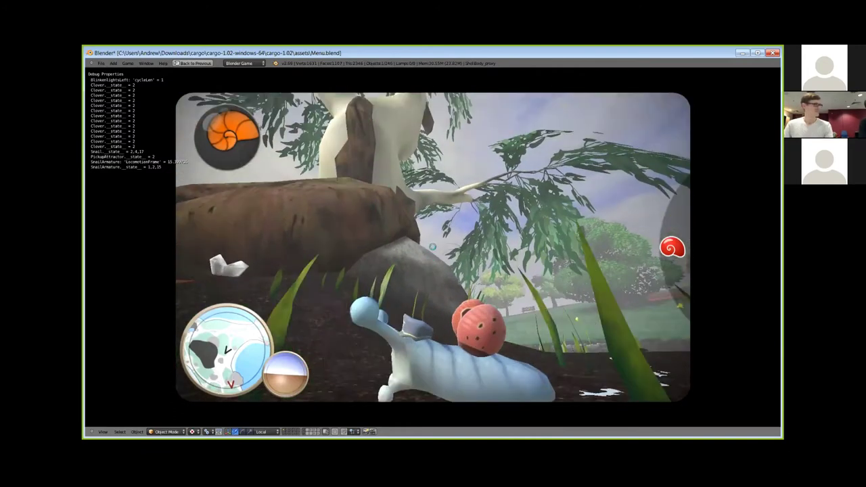
{"action": "key", "text": "w"}
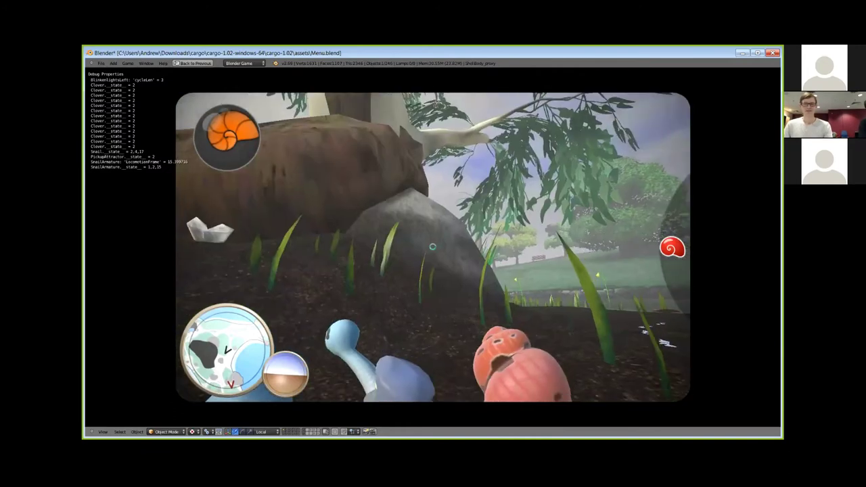
{"action": "key", "text": "w"}
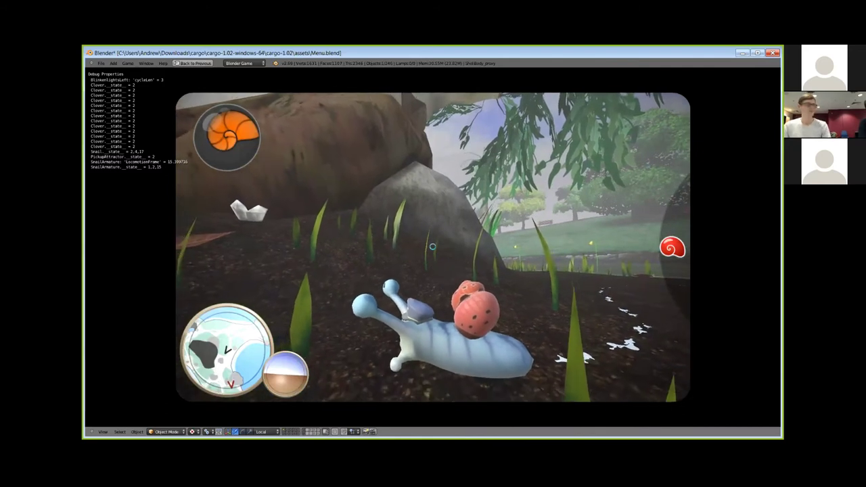
{"action": "key", "text": "w"}
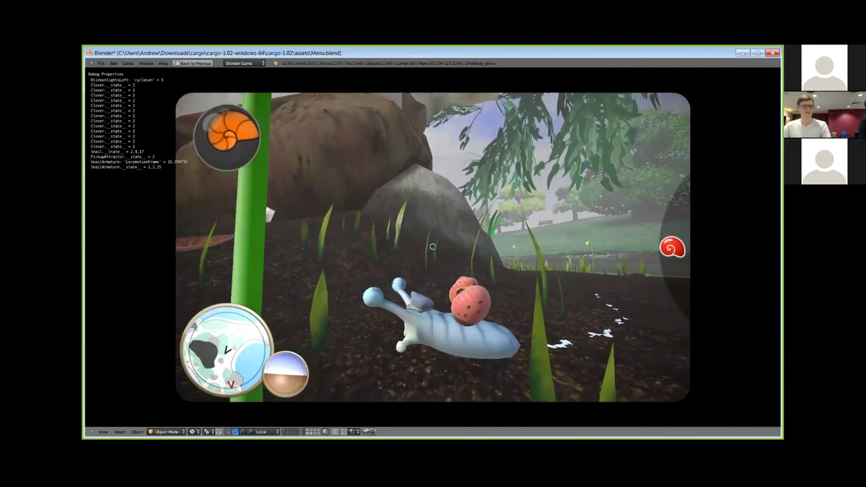
{"action": "key", "text": "w"}
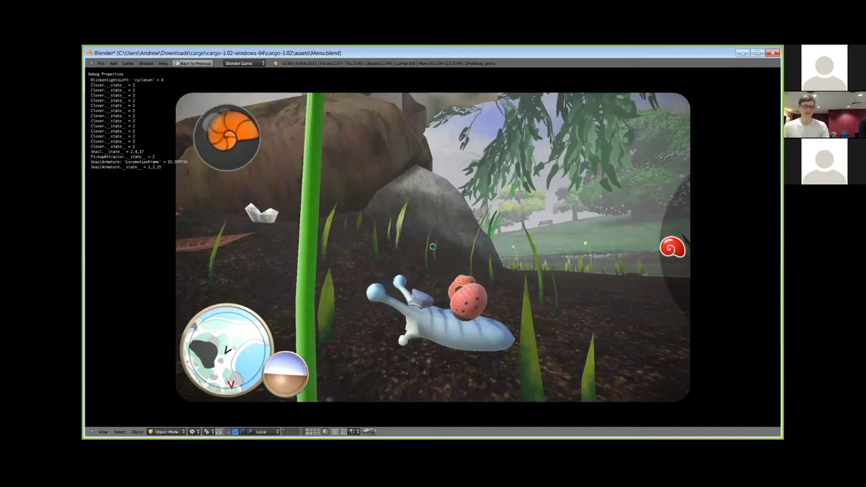
{"action": "key", "text": "a"}
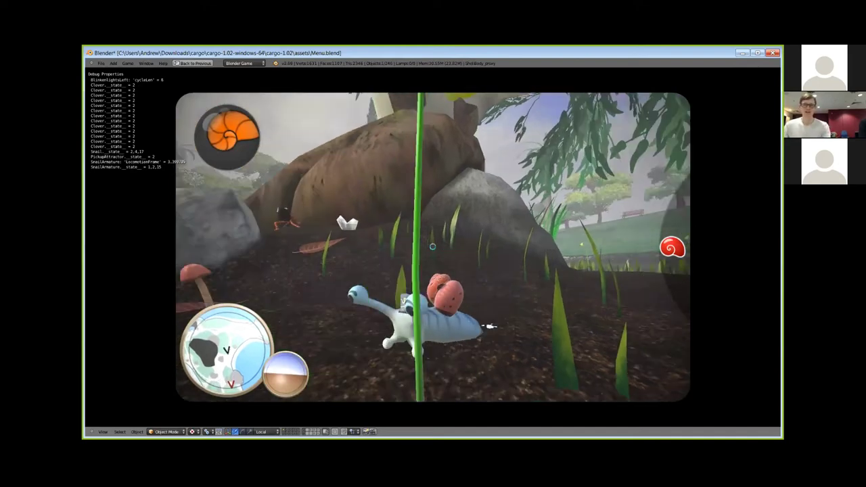
{"action": "key", "text": "Left"}
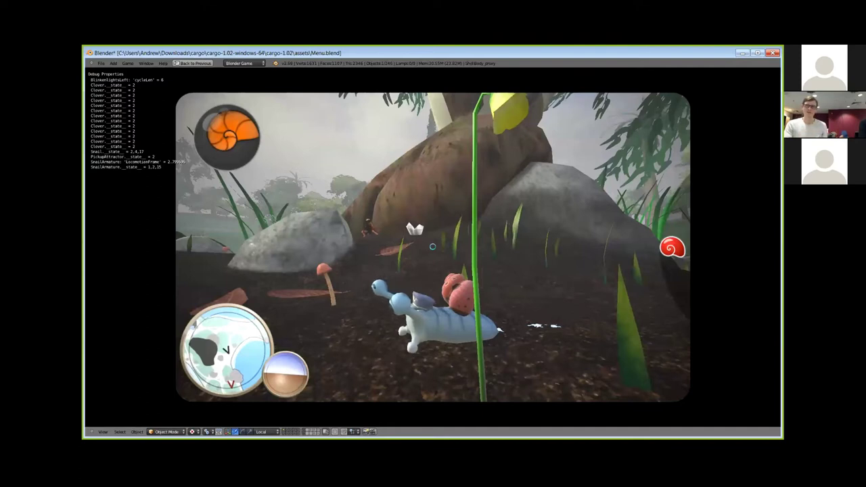
{"action": "key", "text": "a"}
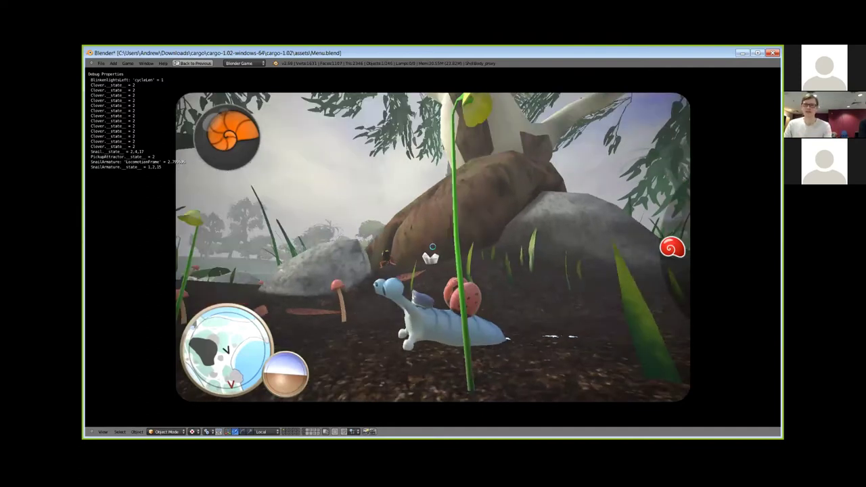
{"action": "key", "text": "a"}
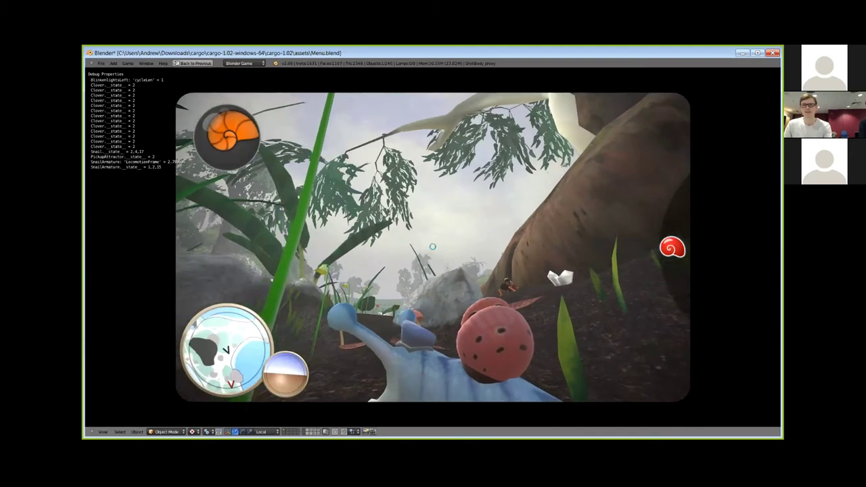
{"action": "key", "text": "d"}
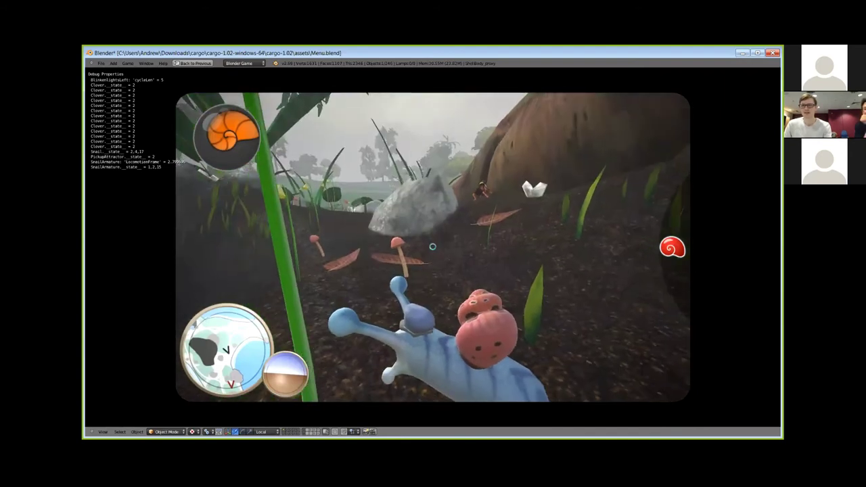
{"action": "key", "text": "d"}
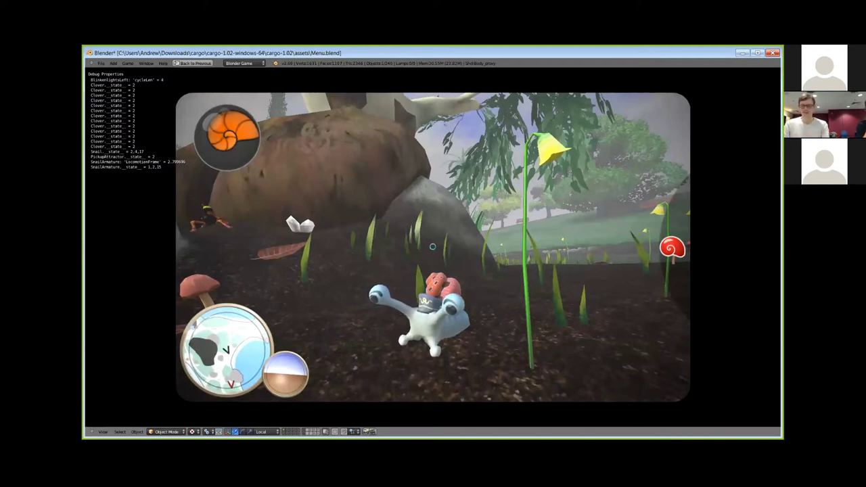
Step: Steer the snail away from the yellow flower, past the mushrooms and across the soil to the tall grass near the tree root
{"action": "key", "text": "w"}
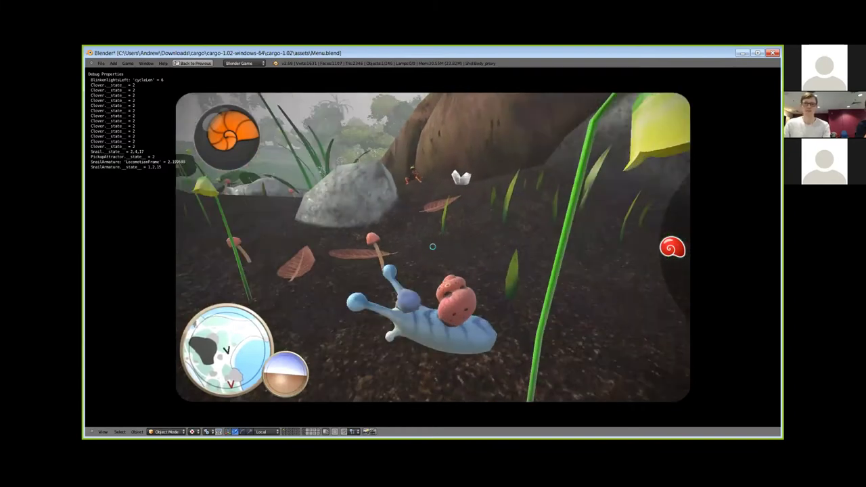
{"action": "key", "text": "w"}
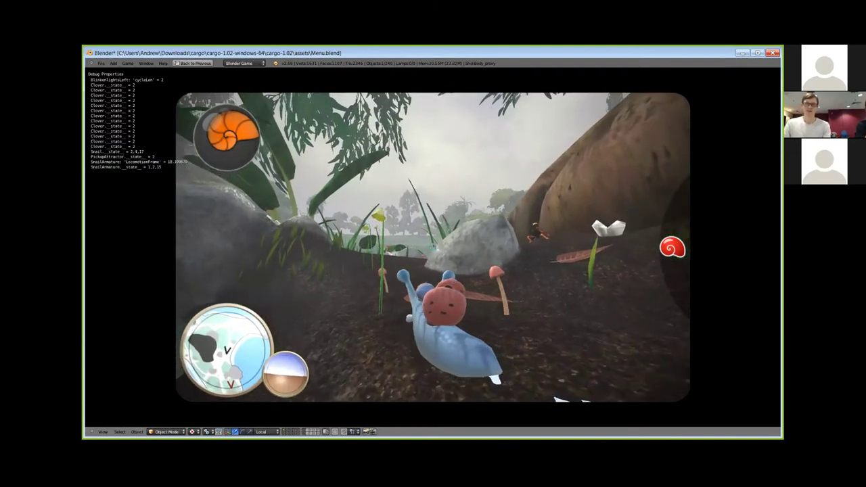
{"action": "key", "text": "w"}
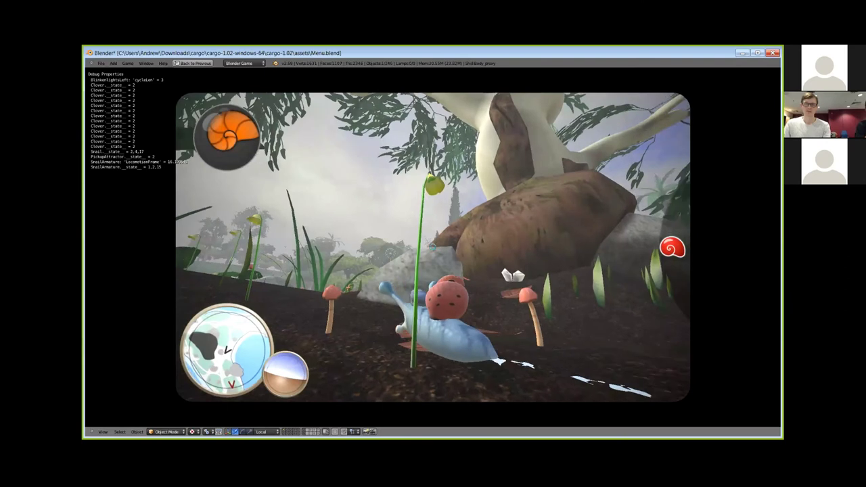
{"action": "key", "text": "w"}
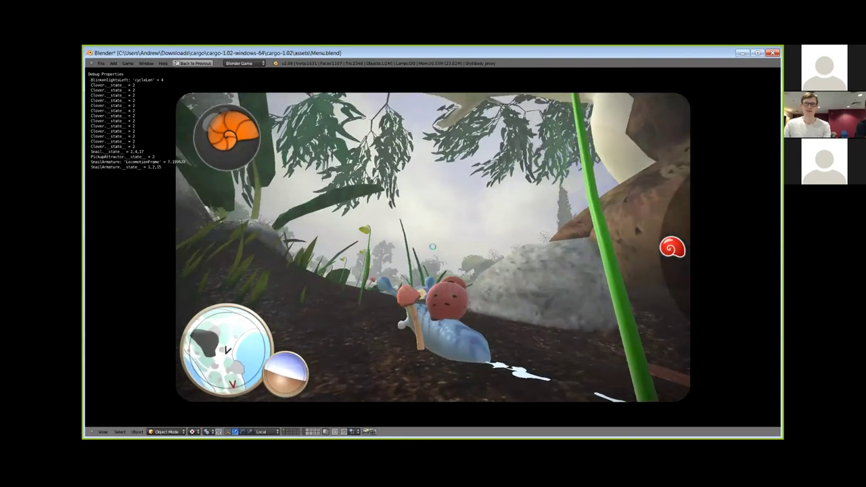
{"action": "key", "text": "w"}
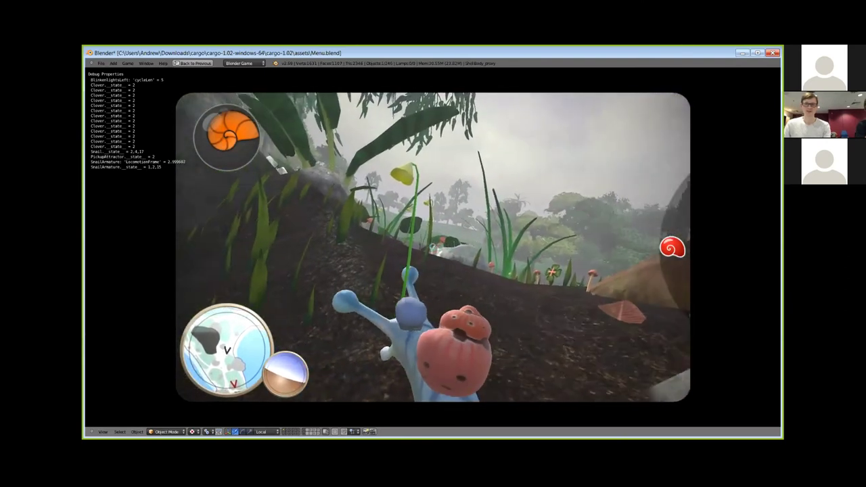
{"action": "key", "text": "w"}
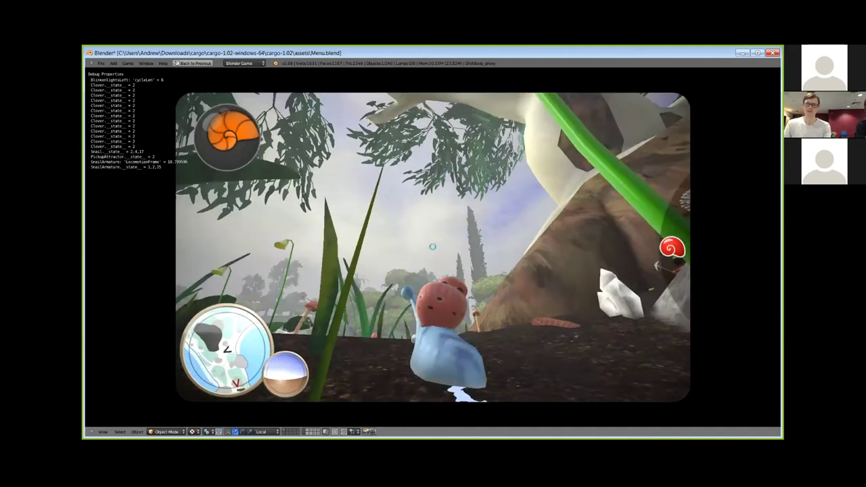
Step: Turn the snail at the grass blade, steer it past the white crystals to the pickaxe-carrying ant and start a conversation
{"action": "key", "text": "Left"}
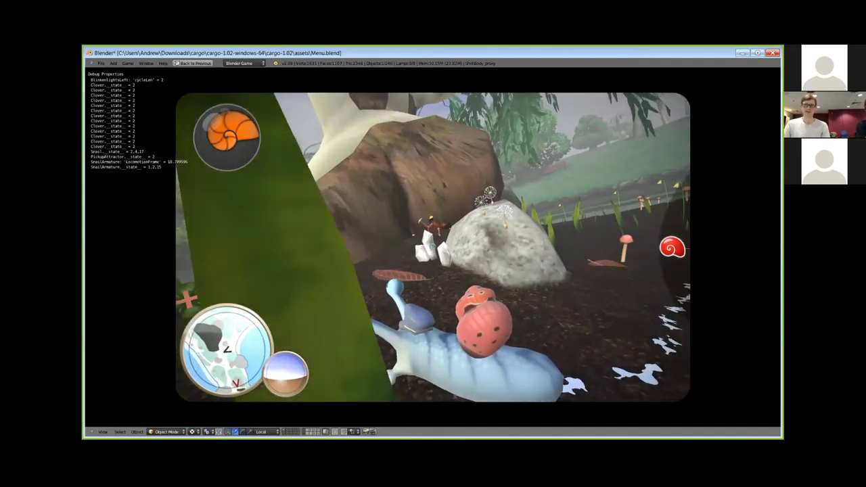
{"action": "key", "text": "w"}
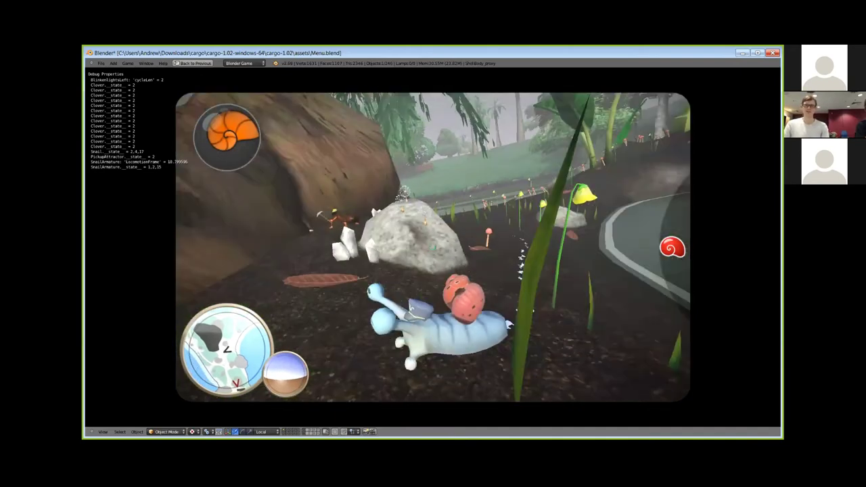
{"action": "key", "text": "Left"}
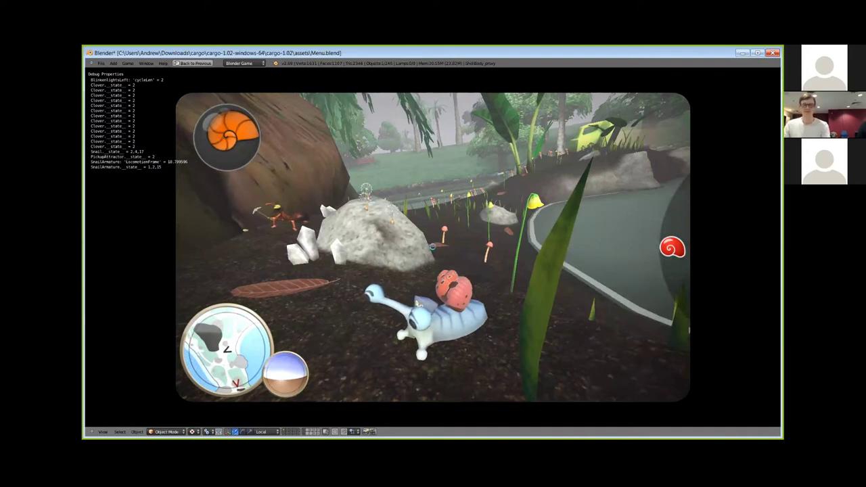
{"action": "key", "text": "d"}
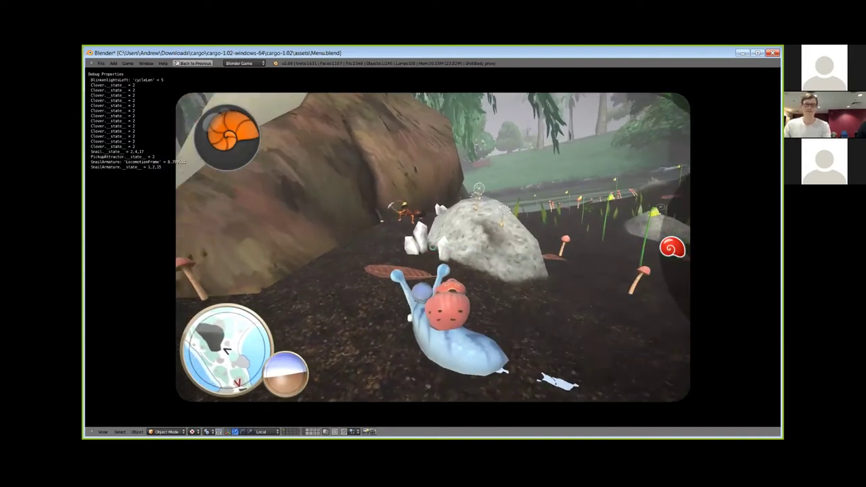
{"action": "key", "text": "w"}
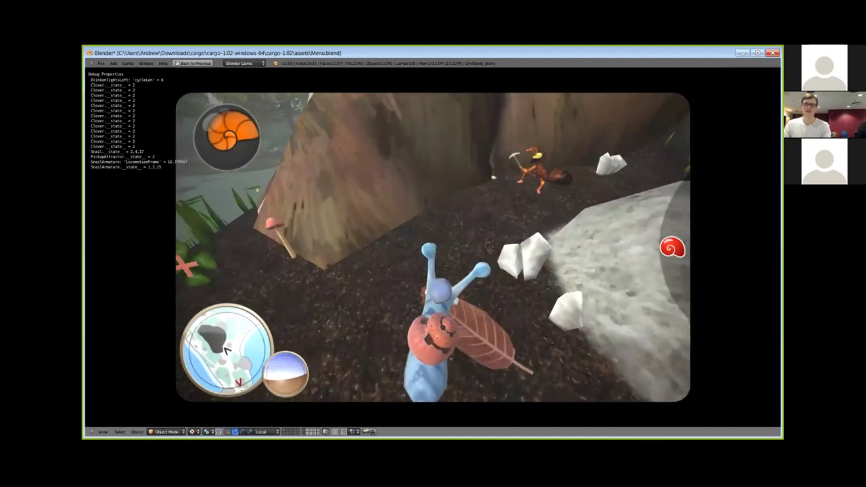
{"action": "key", "text": "w"}
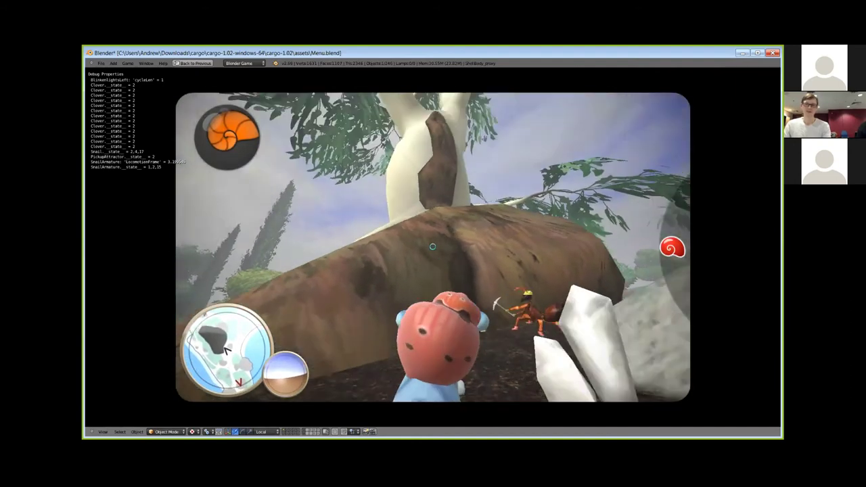
{"action": "key", "text": "w"}
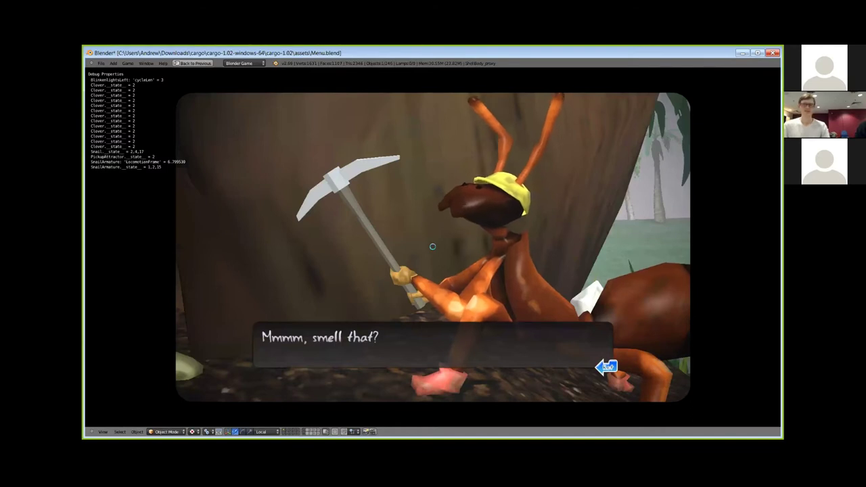
Step: Advance through the ant's lines about the sweet smell and the strong wood, and finish the conversation
{"action": "key", "text": "Return"}
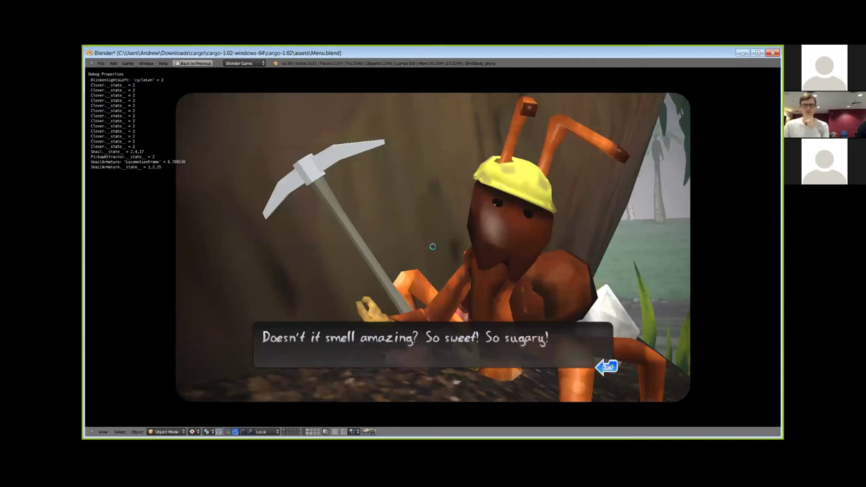
{"action": "key", "text": "Return"}
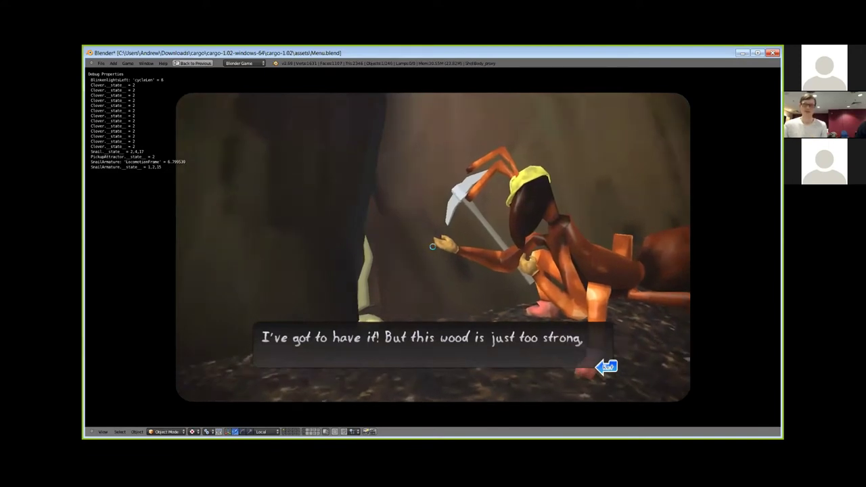
{"action": "left_click", "coordinate": [432, 247]}
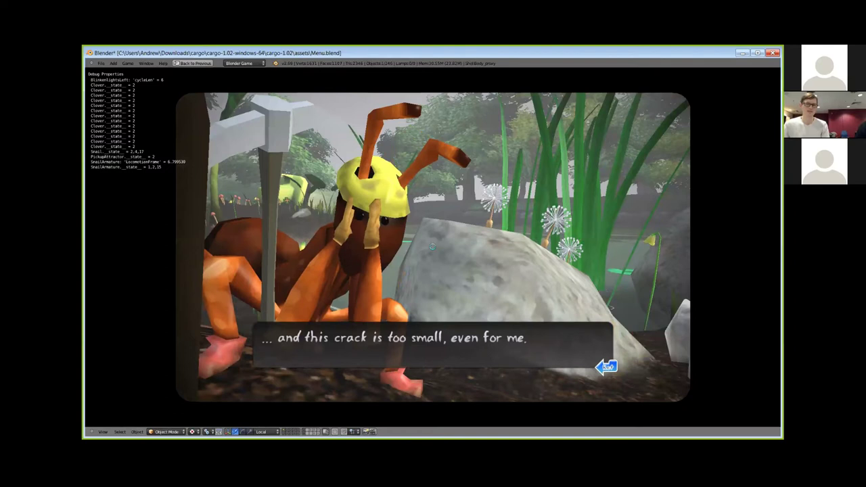
{"action": "left_click", "coordinate": [432, 246]}
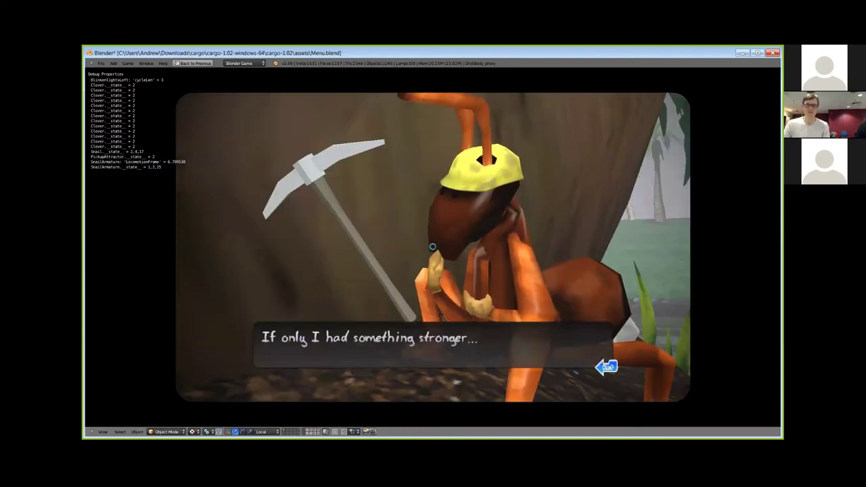
{"action": "left_click", "coordinate": [432, 247]}
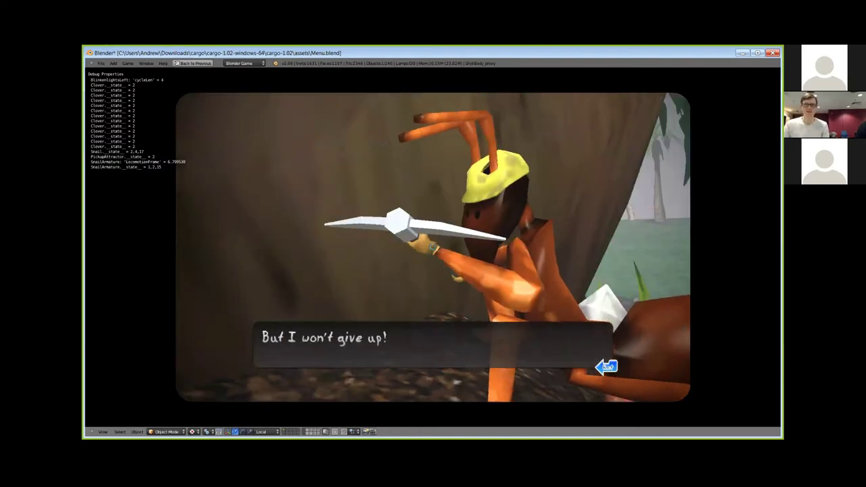
{"action": "left_click", "coordinate": [433, 246]}
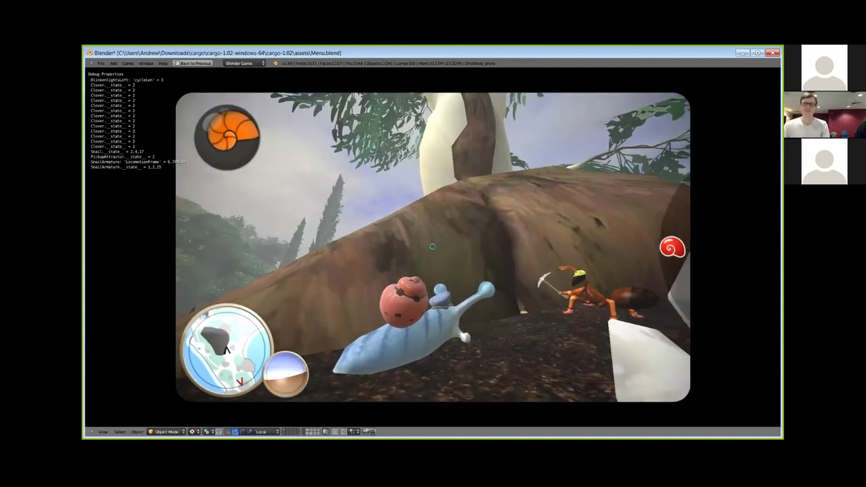
Step: Steer the snail up onto the large tree root, over it and down to the dead leaves on the soil beyond
{"action": "key", "text": "w"}
{"action": "key", "text": "a"}
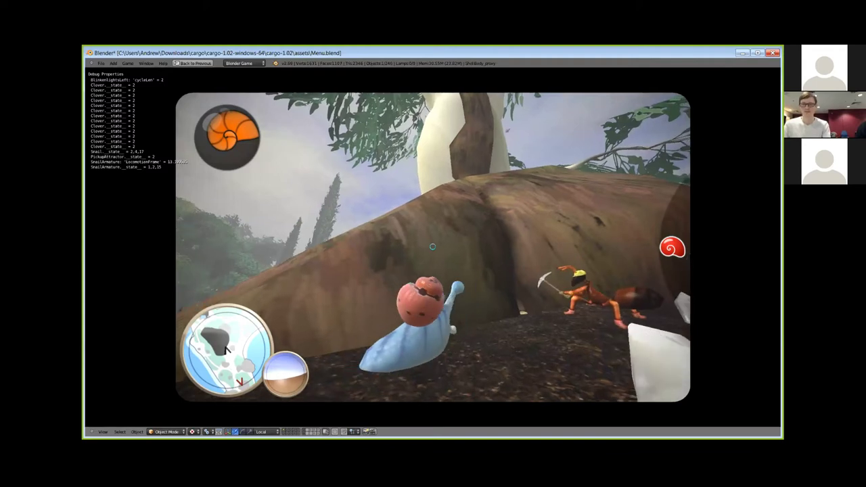
{"action": "key", "text": "w"}
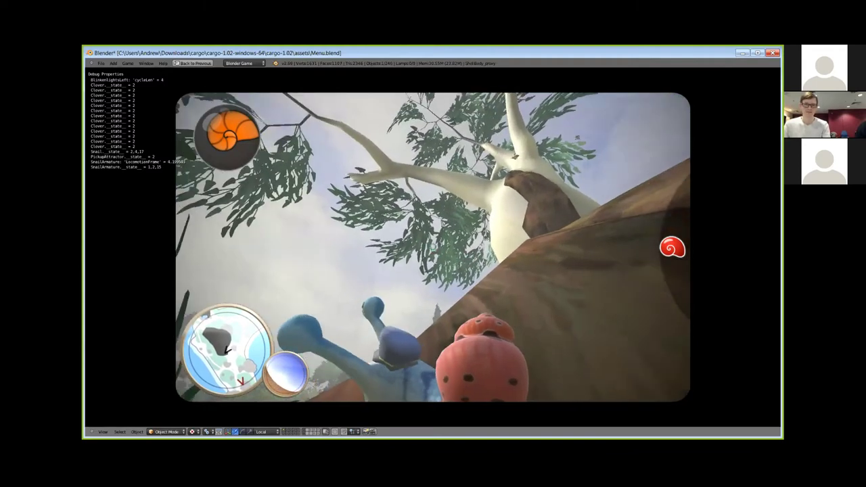
{"action": "key", "text": "w"}
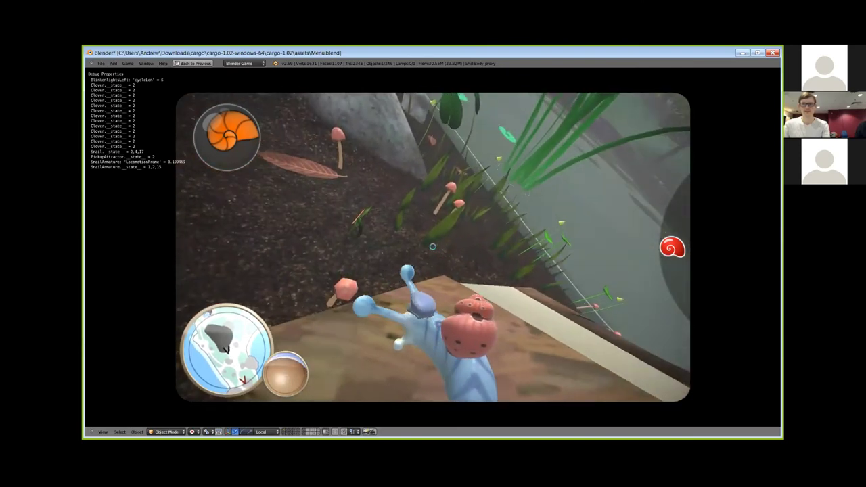
{"action": "key", "text": "Up"}
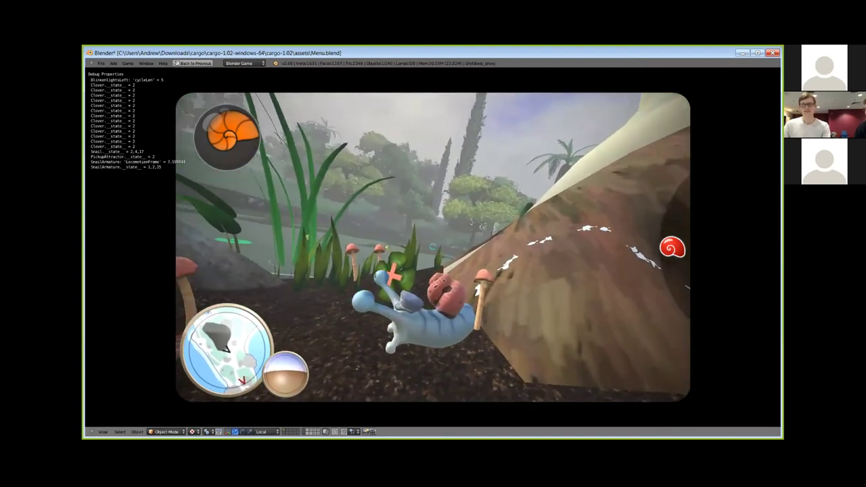
{"action": "key", "text": "Up"}
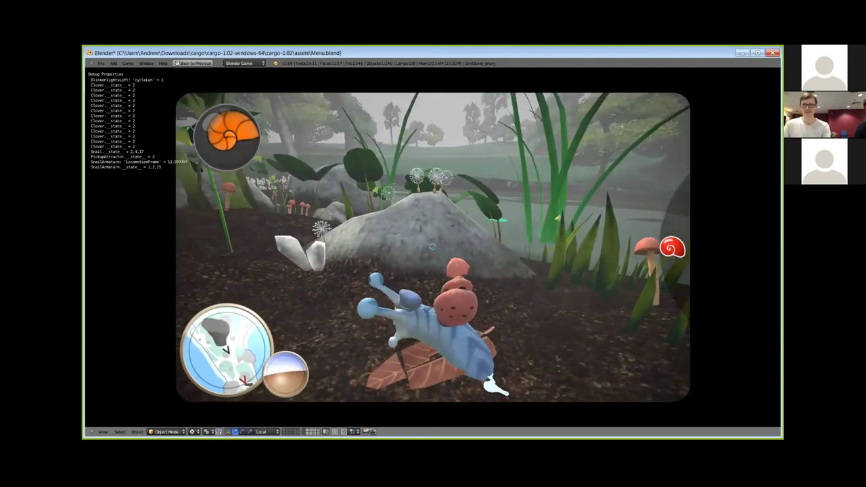
Step: Steer the snail up and over the grey rock with the dandelions, then down to the soil on its far side
{"action": "key", "text": "w"}
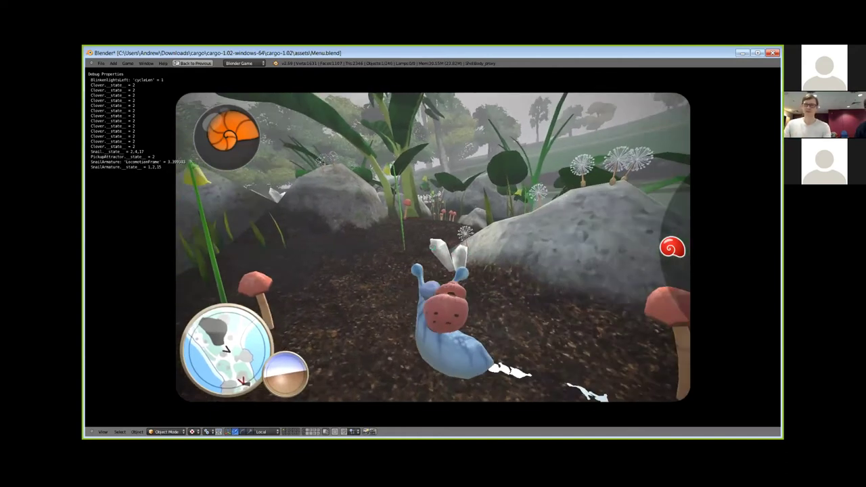
{"action": "key", "text": "d"}
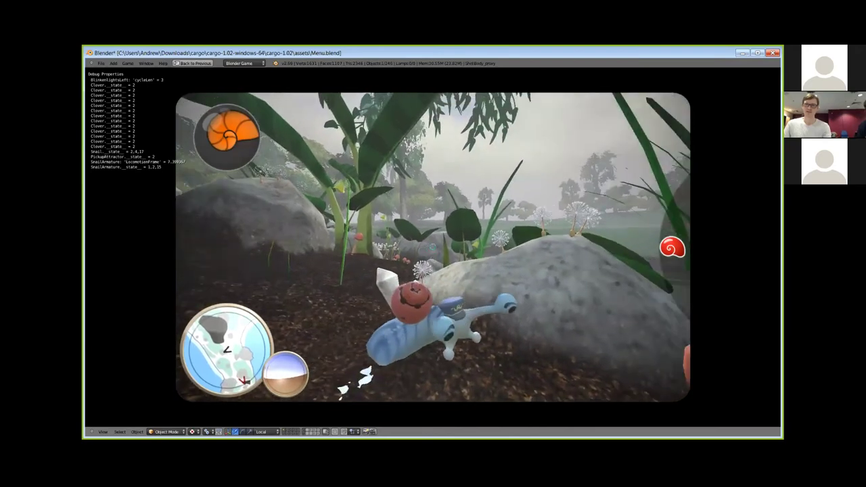
{"action": "key", "text": "w"}
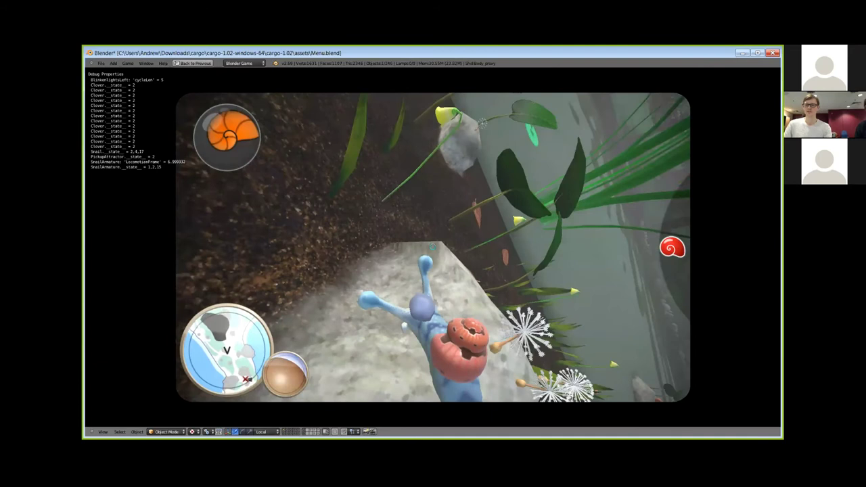
{"action": "key", "text": "Up"}
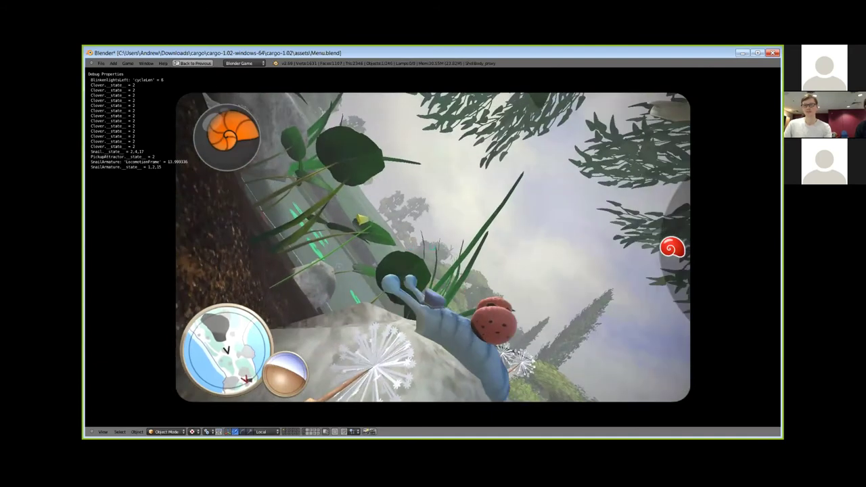
{"action": "key", "text": "w"}
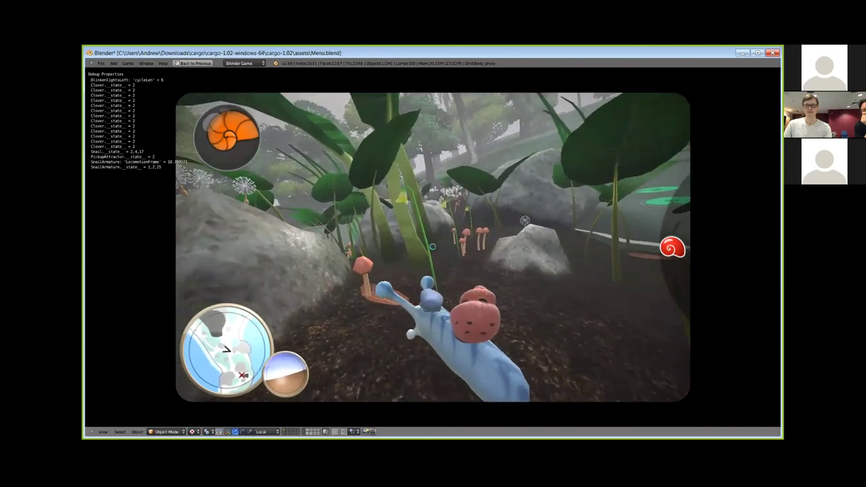
Step: Turn the snail between the rocks and steer it forward to the thick green plant stems
{"action": "key", "text": "w"}
{"action": "key", "text": "Up"}
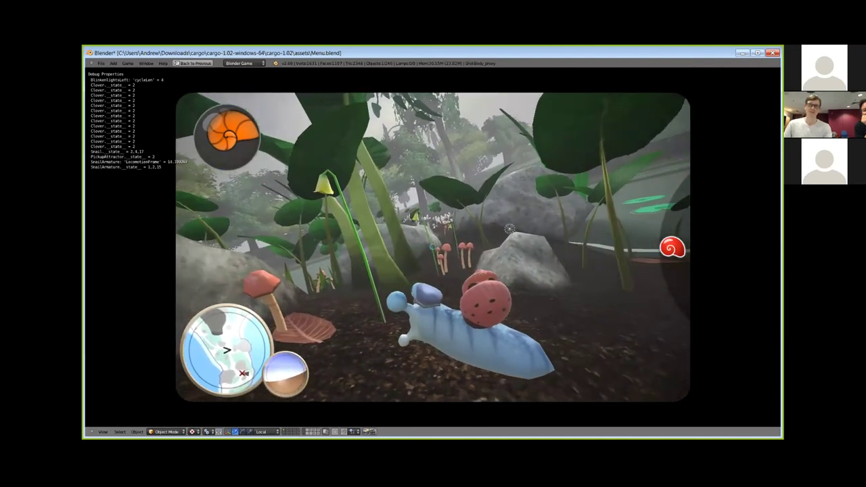
{"action": "key", "text": "Up"}
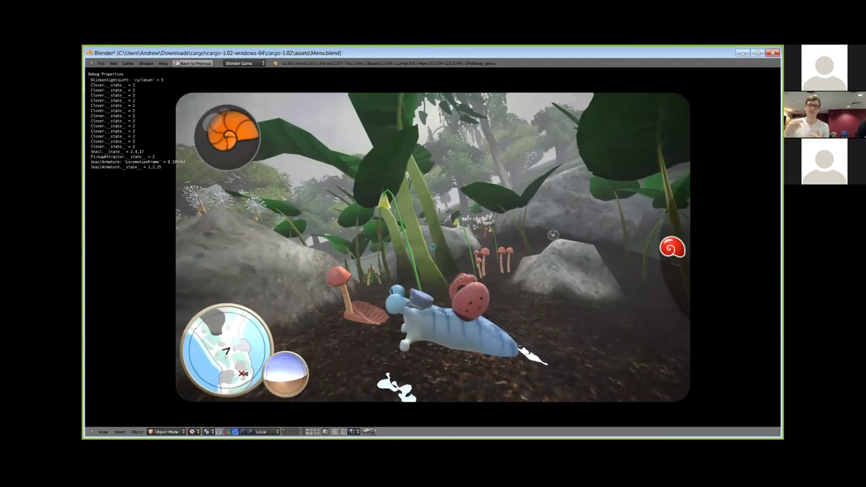
{"action": "key", "text": "Up"}
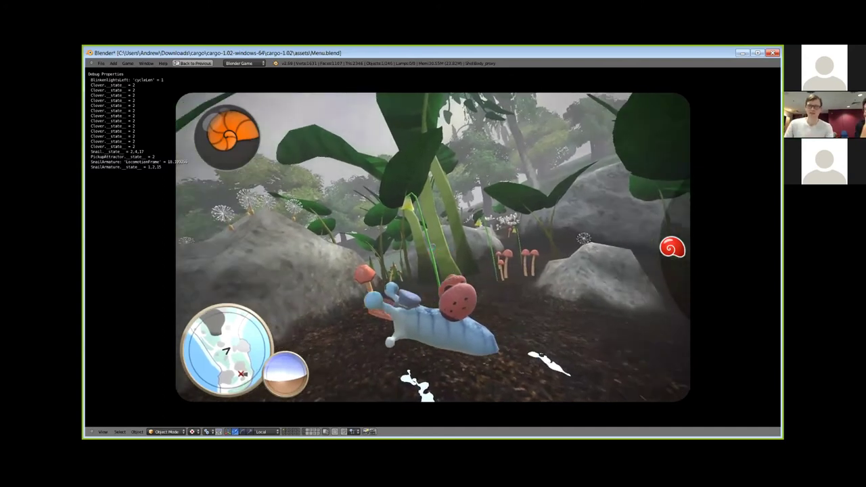
{"action": "key", "text": "Up"}
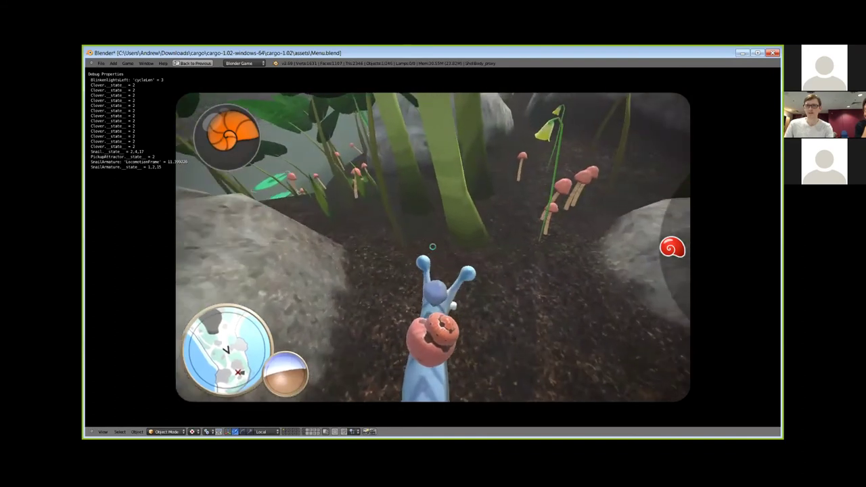
{"action": "key", "text": "Up"}
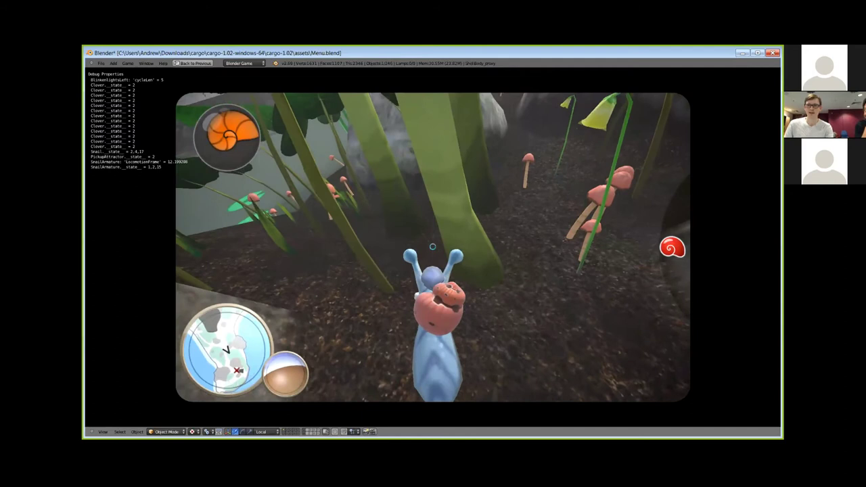
{"action": "key", "text": "Up"}
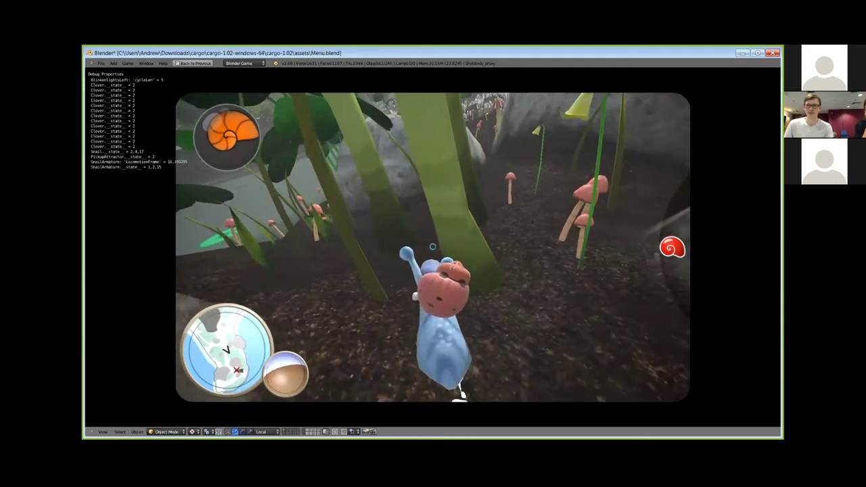
Step: Edge the snail forward beside the thick green stems, viewing it from its side and from behind
{"action": "key", "text": "w"}
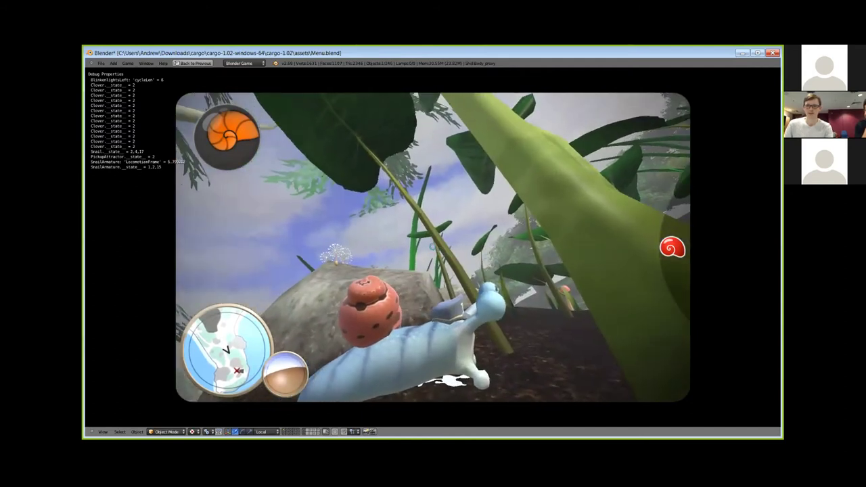
{"action": "key", "text": "w"}
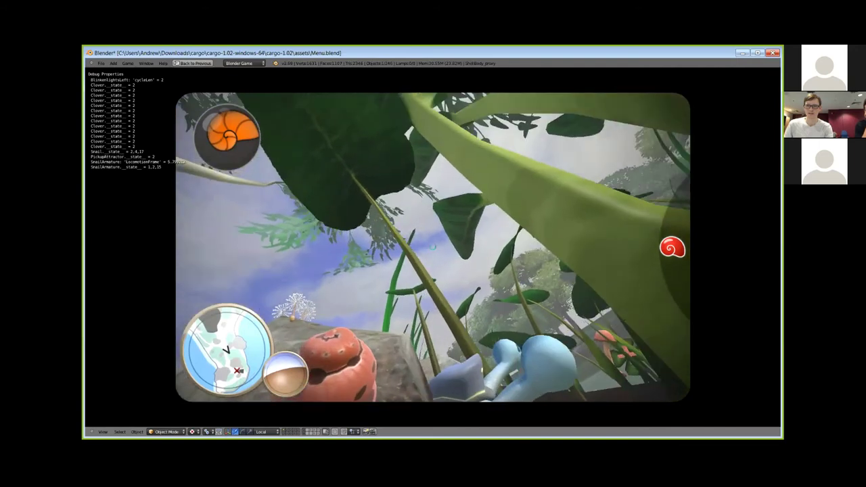
{"action": "key", "text": "Left"}
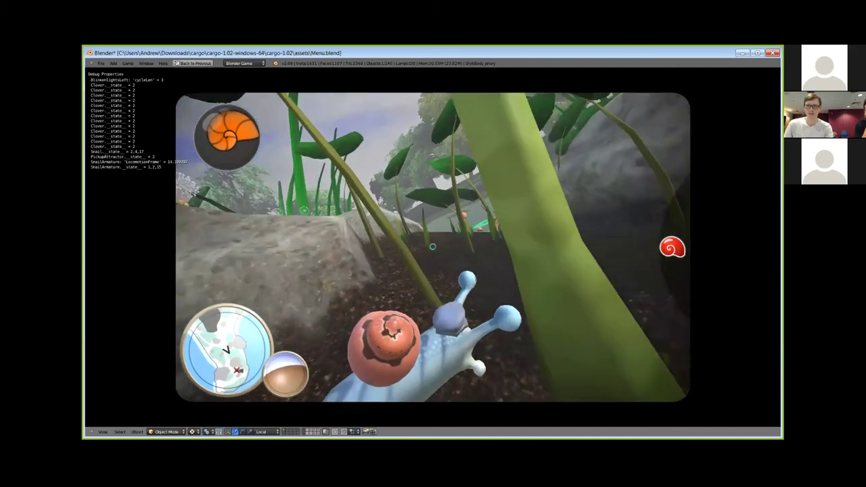
{"action": "key", "text": "w"}
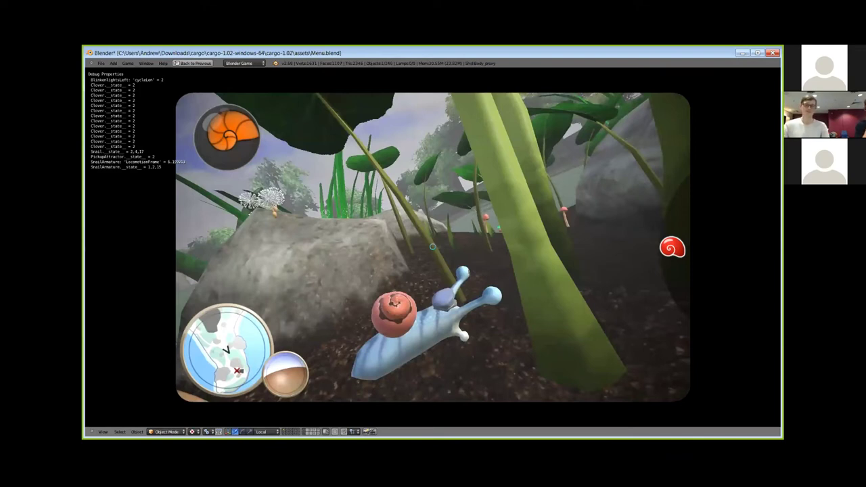
{"action": "key", "text": "w"}
{"action": "key", "text": "d"}
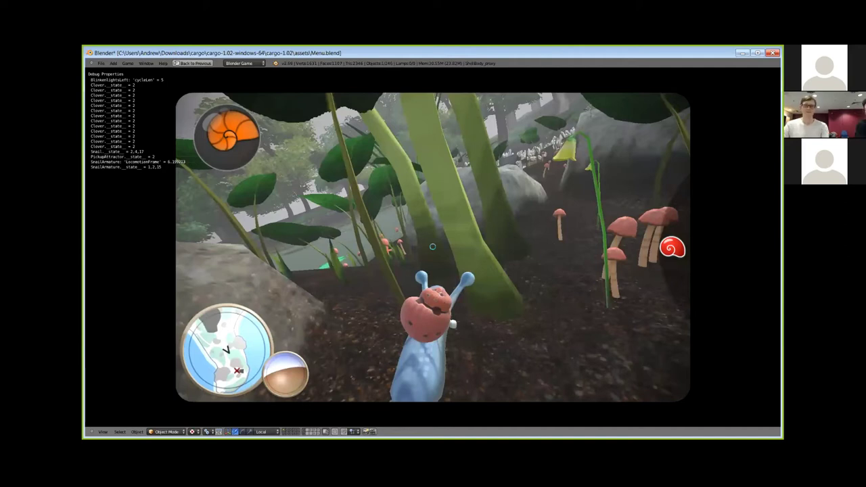
Step: Steer the snail from the green stems along the soil path to the front of the Sauce Bar
{"action": "key", "text": "w"}
{"action": "key", "text": "w"}
{"action": "key", "text": "d"}
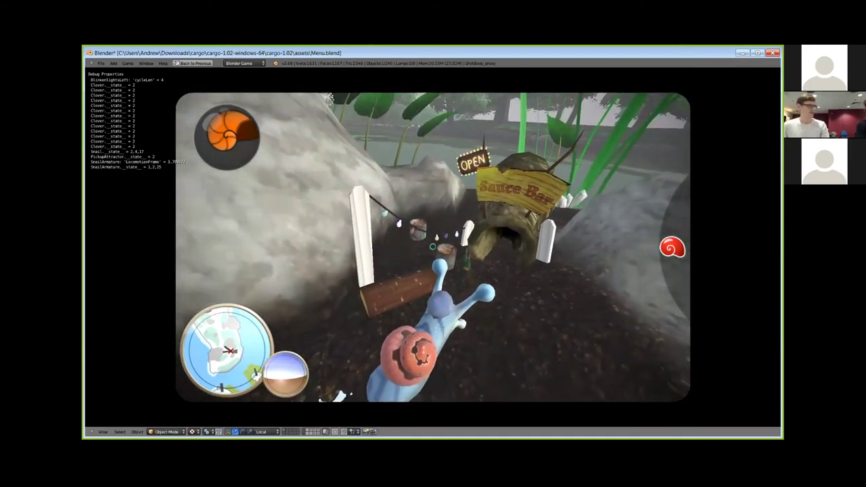
Step: Steer the snail up to the Sauce Bar's entrance, take it out of its shell and bring it inside
{"action": "key", "text": "Left"}
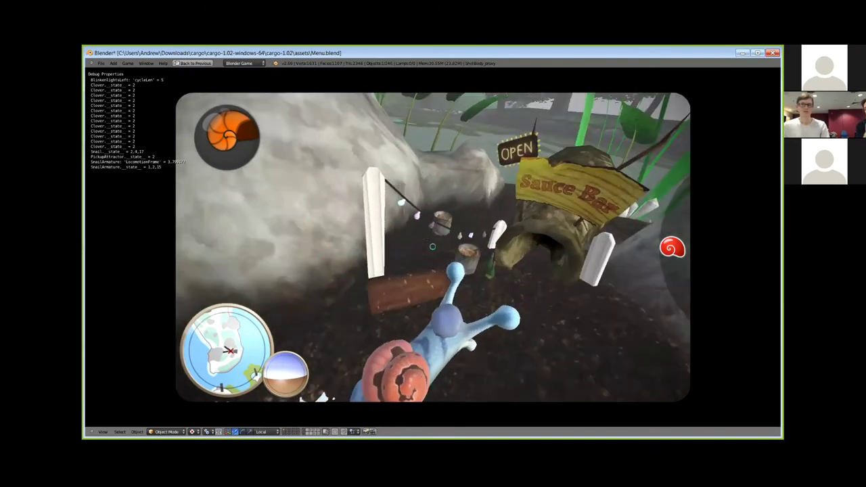
{"action": "key", "text": "w"}
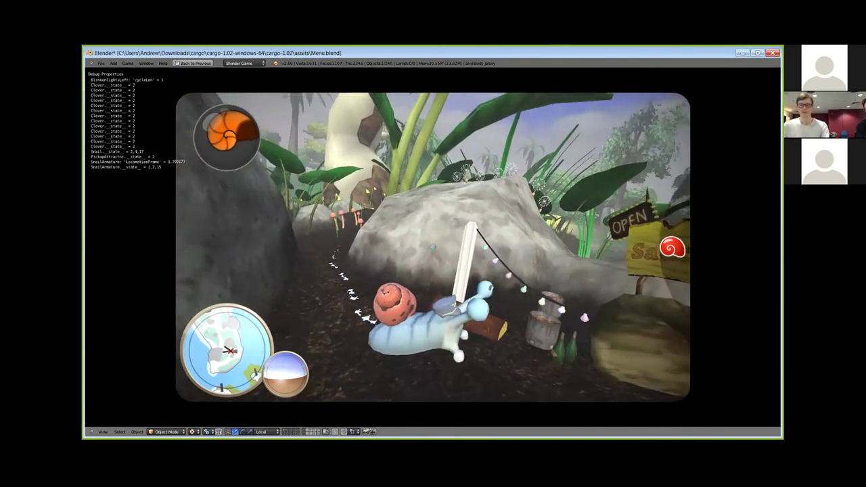
{"action": "key", "text": "w"}
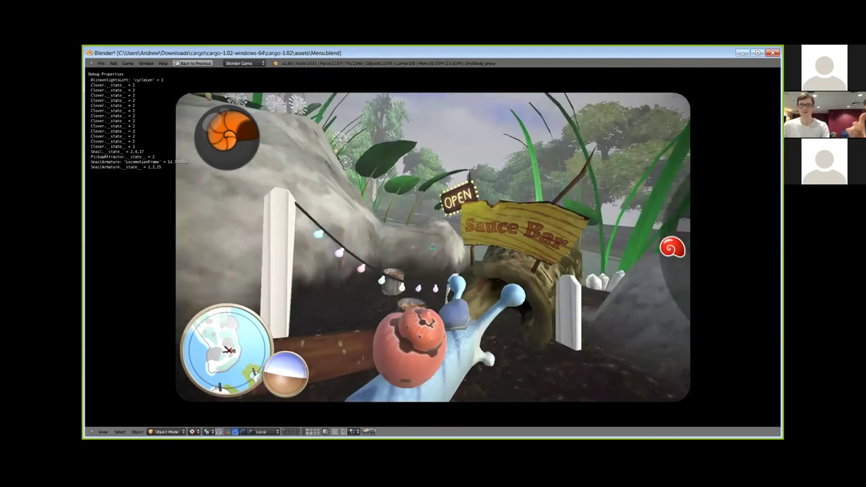
{"action": "key", "text": "Up"}
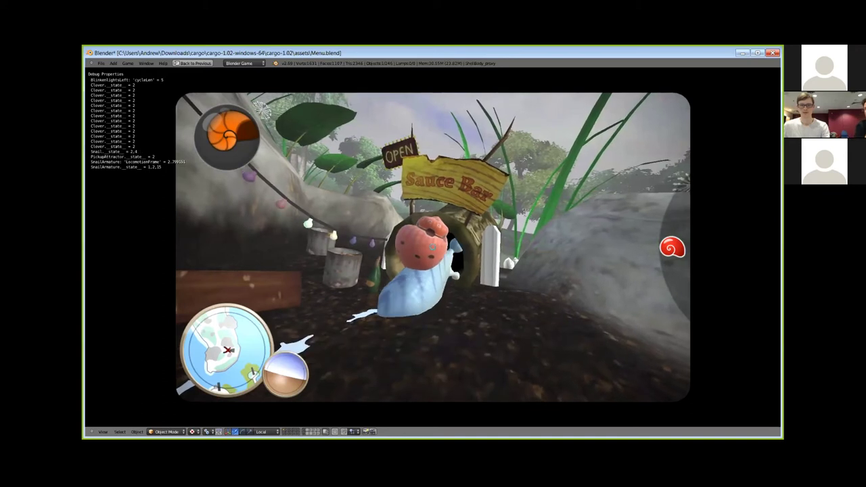
{"action": "key", "text": "2"}
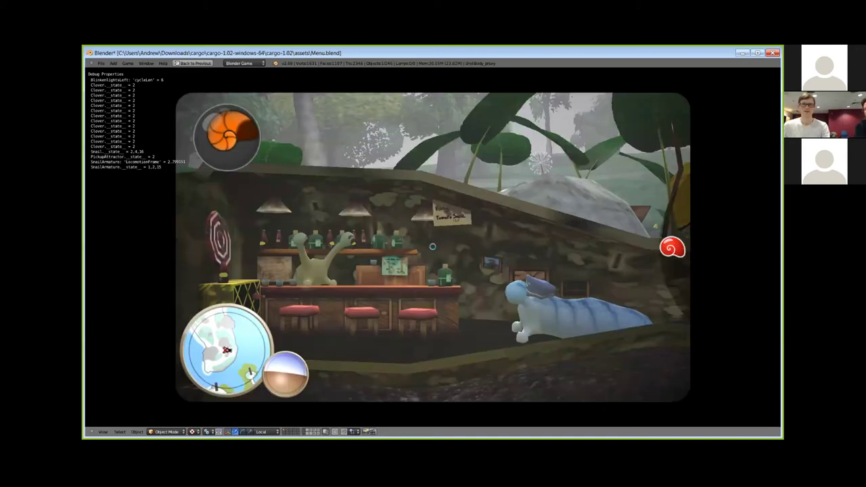
Step: Crawl the snail across the bar's floor to the stools and turn it in front of the counter
{"action": "key", "text": "w"}
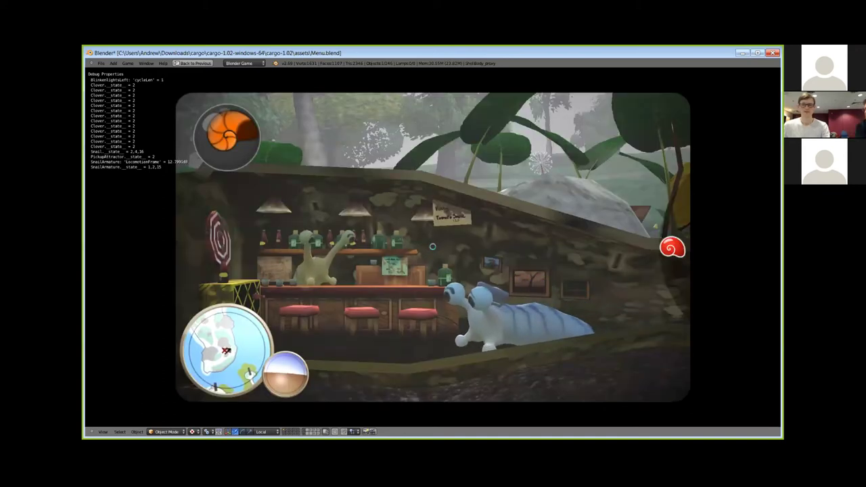
{"action": "key", "text": "w"}
{"action": "key", "text": "a"}
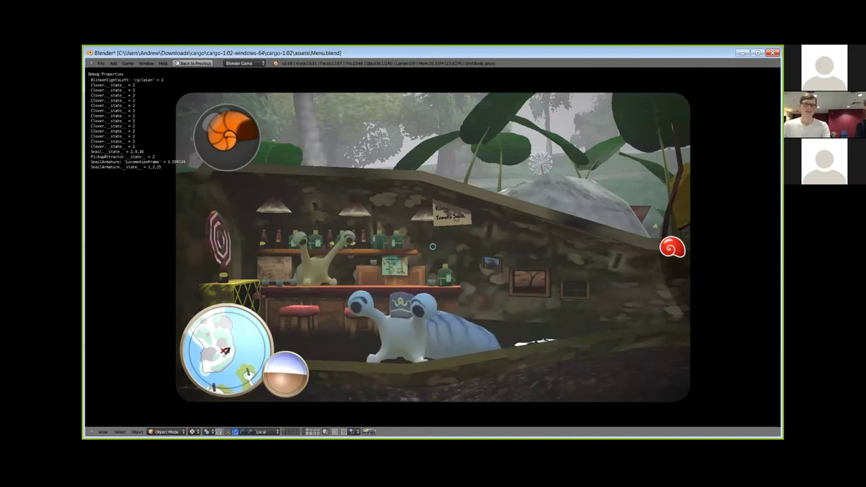
{"action": "key", "text": "a"}
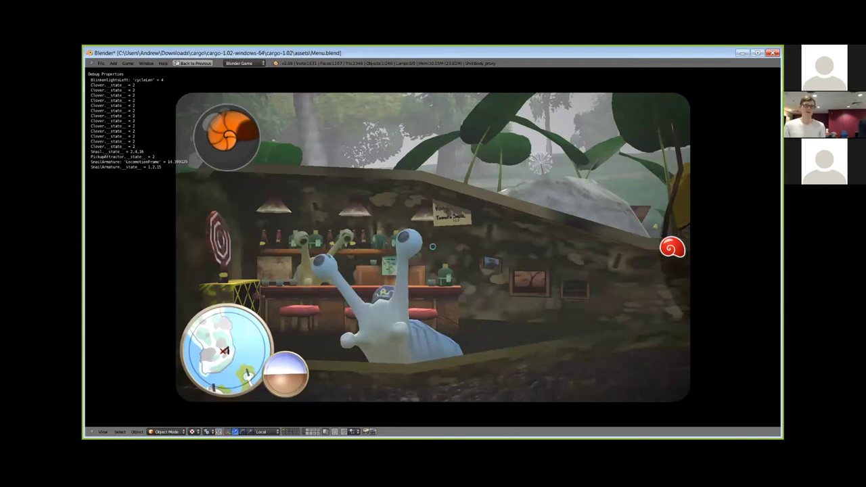
Step: Climb the snail up to the bar's ceiling, across it and back down to the floor near the wall pictures
{"action": "key", "text": "w"}
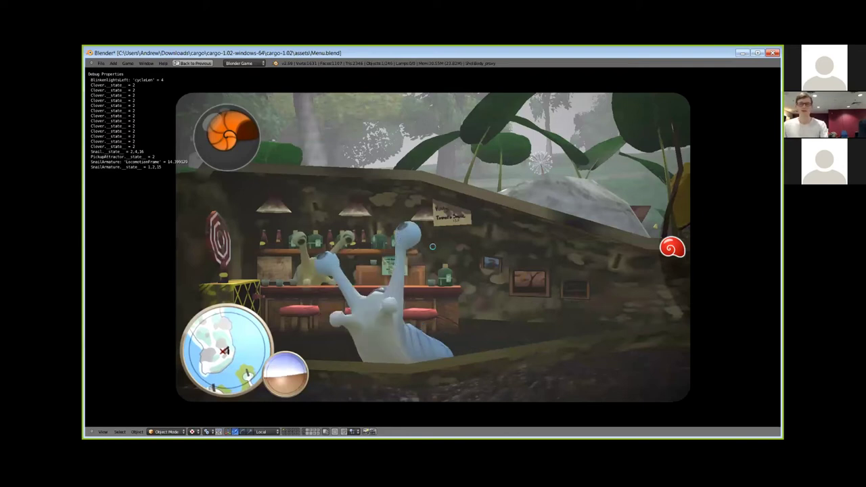
{"action": "key", "text": "w"}
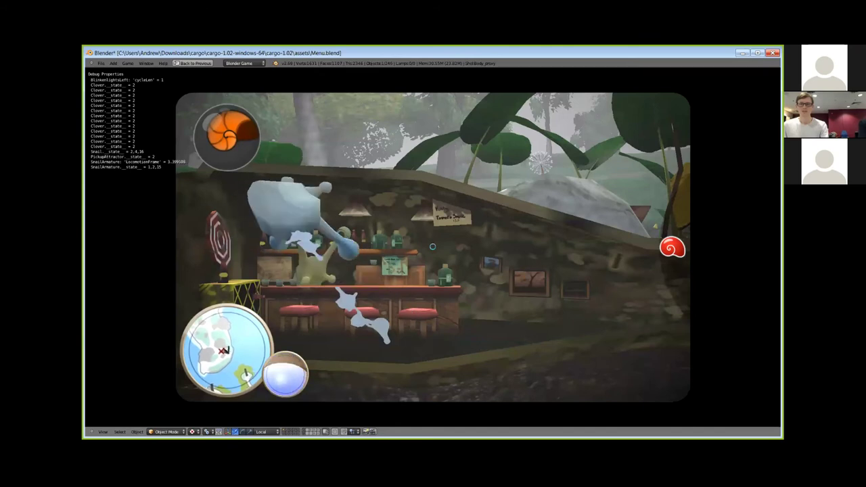
{"action": "key", "text": "Right"}
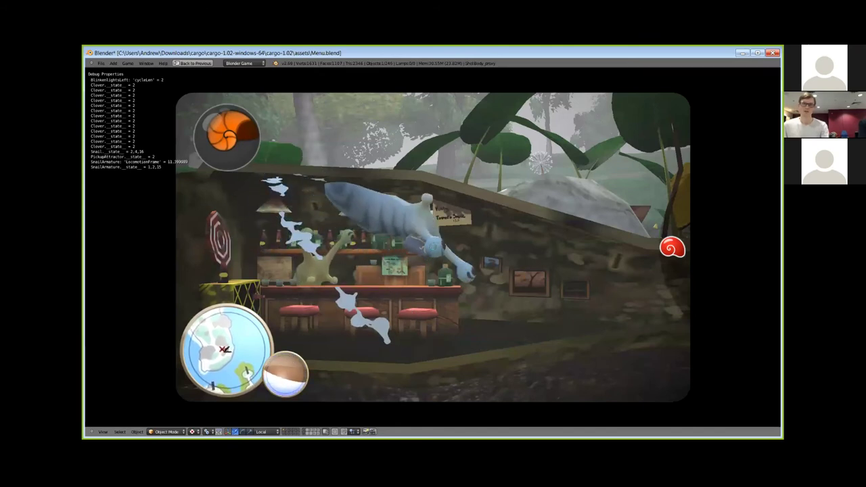
{"action": "key", "text": "w"}
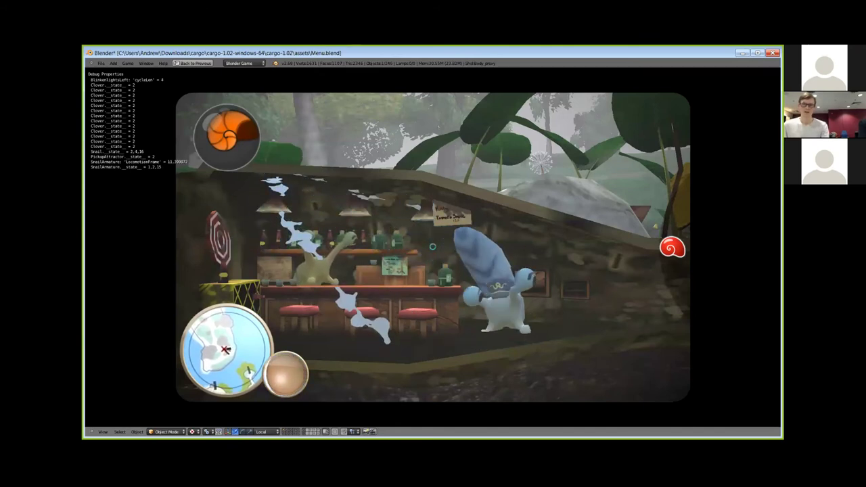
{"action": "key", "text": "d"}
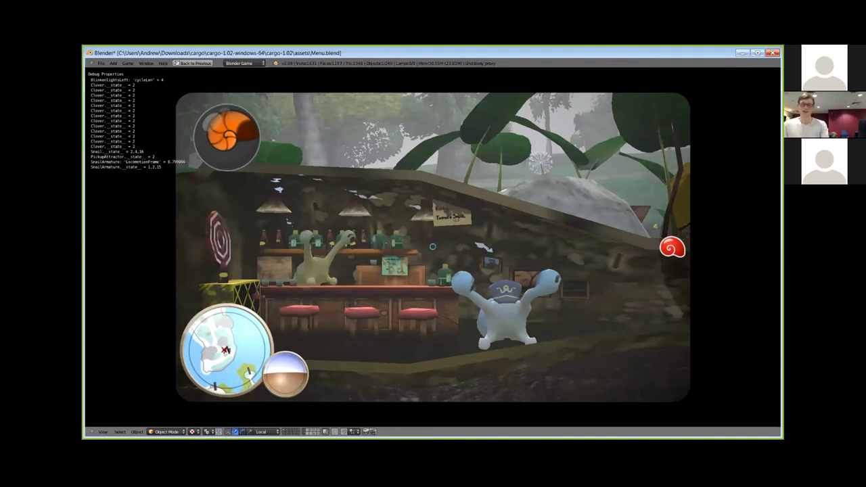
Step: Bring the snail to the counter to talk to the barkeeper, and hand over the letter
{"action": "key", "text": "a"}
{"action": "key", "text": "w"}
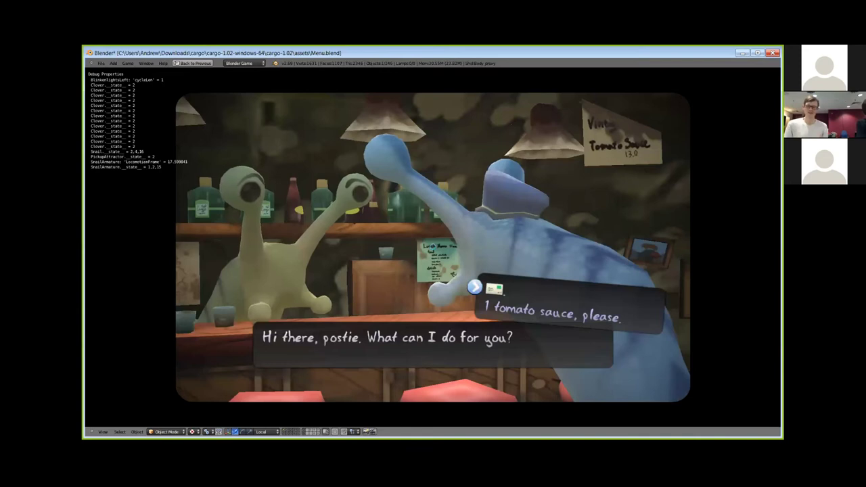
{"action": "key", "text": "space"}
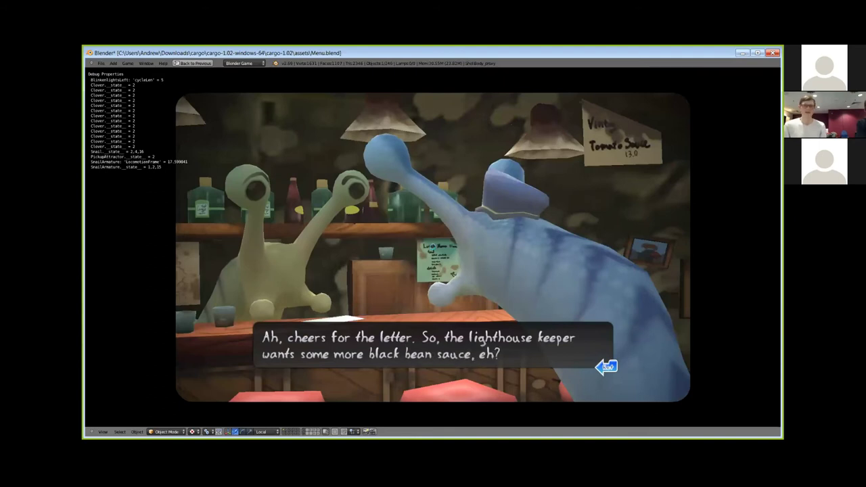
Step: Advance through the barkeeper's lines about the lighthouse, the stolen lights and the cursed thing's return, and finish the conversation
{"action": "key", "text": "Return"}
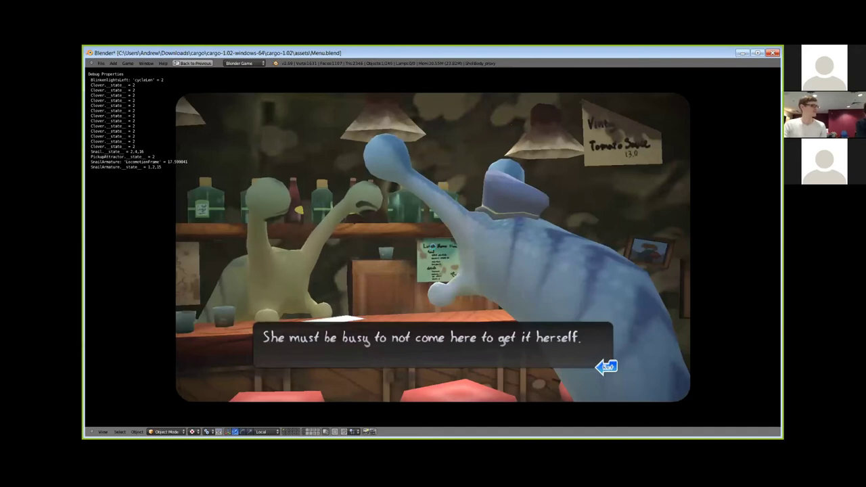
{"action": "key", "text": "Return"}
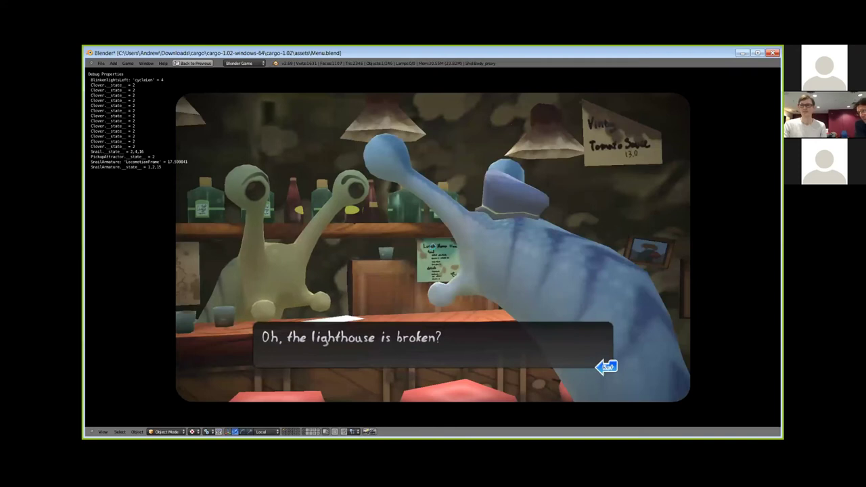
{"action": "key", "text": "Return"}
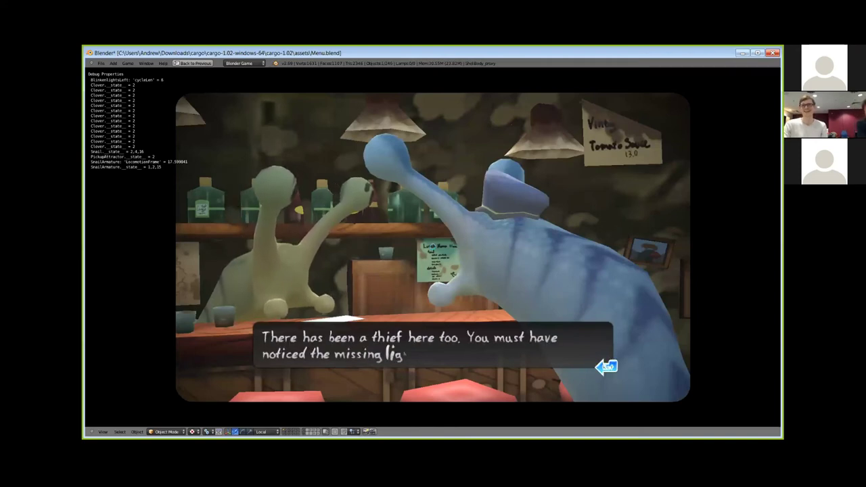
{"action": "key", "text": "Return"}
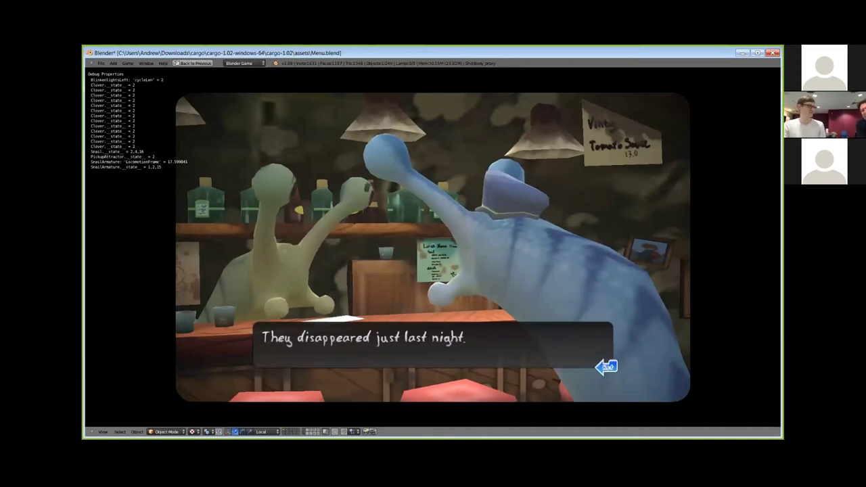
{"action": "key", "text": "Return"}
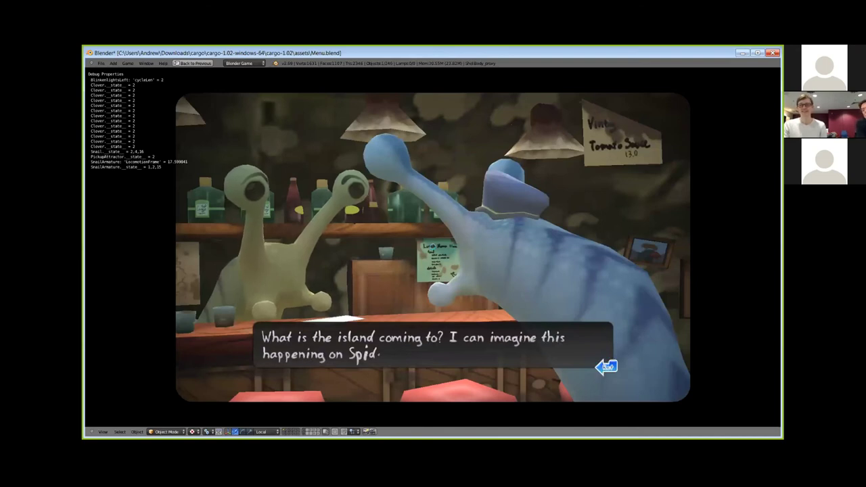
{"action": "key", "text": "Return"}
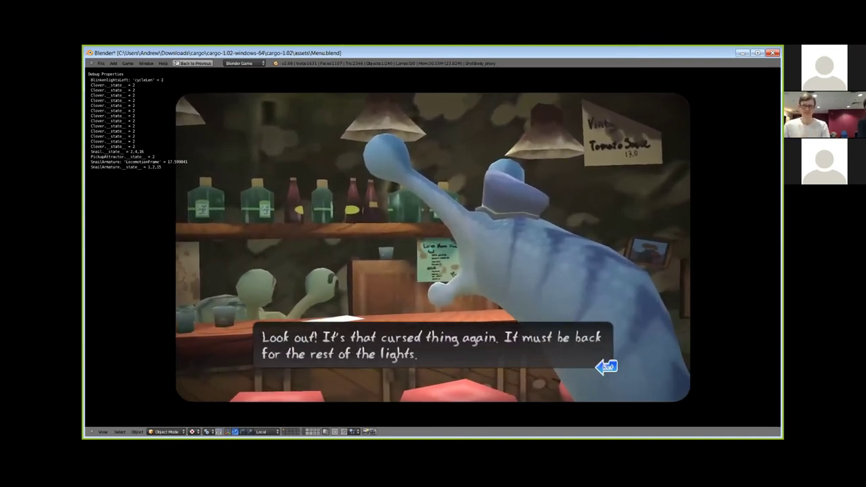
{"action": "key", "text": "Return"}
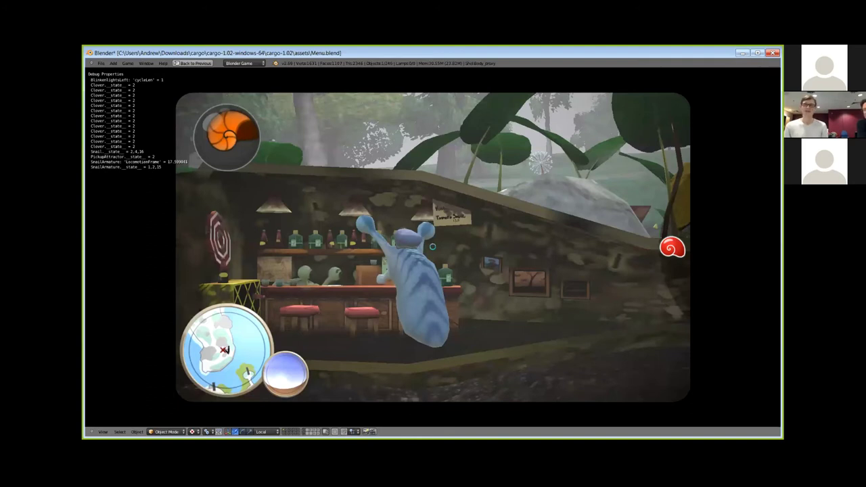
Step: Turn the snail away from the counter and steer it out of the bar to meet the red bird
{"action": "key", "text": "d"}
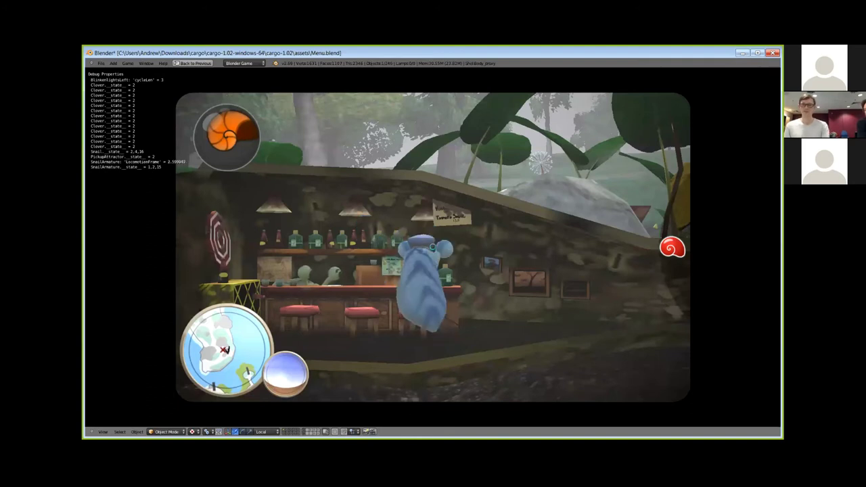
{"action": "key", "text": "d"}
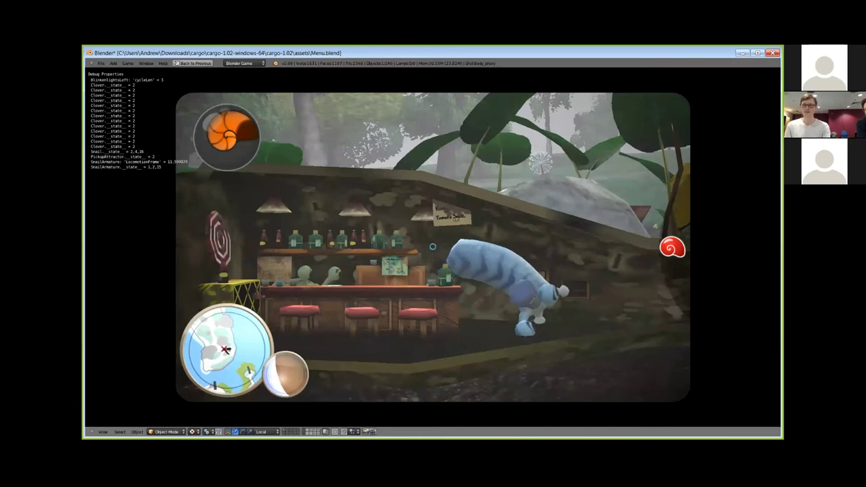
{"action": "key", "text": "d"}
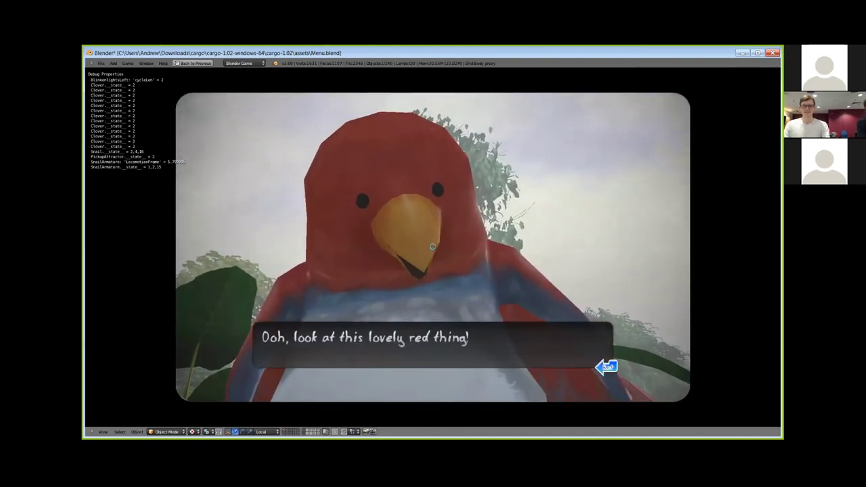
Step: Quit the game from its pause options during the bird's line about the lovely red thing
{"action": "key", "text": "Escape"}
{"action": "key", "text": "Up"}
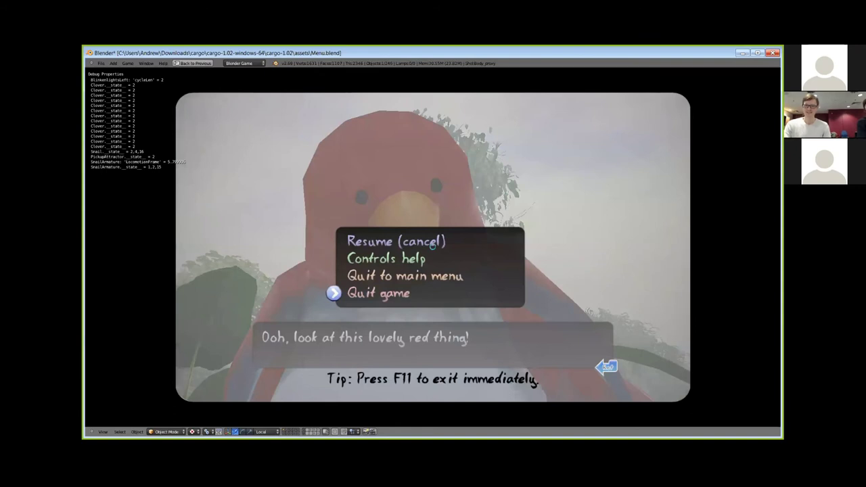
{"action": "key", "text": "Return"}
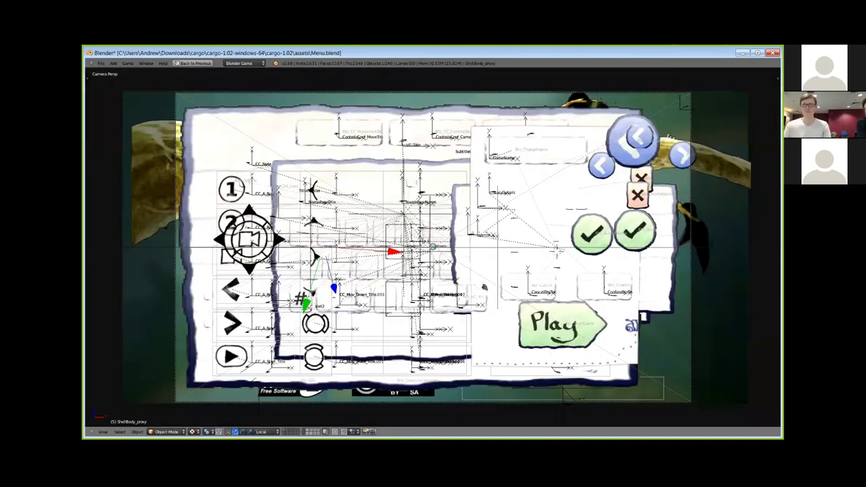
Step: Restore the full screen layout and open Snail.blend from the game's assets folder
{"action": "key", "text": "ctrl+Up"}
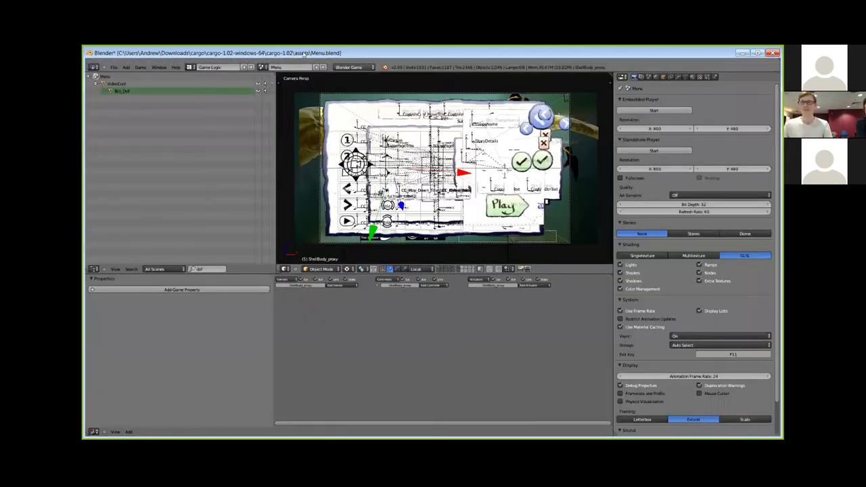
{"action": "left_click", "coordinate": [113, 68]}
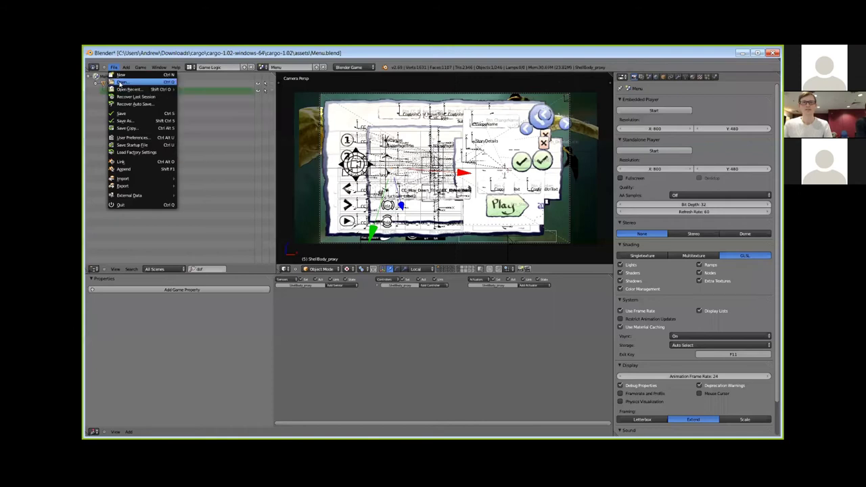
{"action": "left_click", "coordinate": [122, 82]}
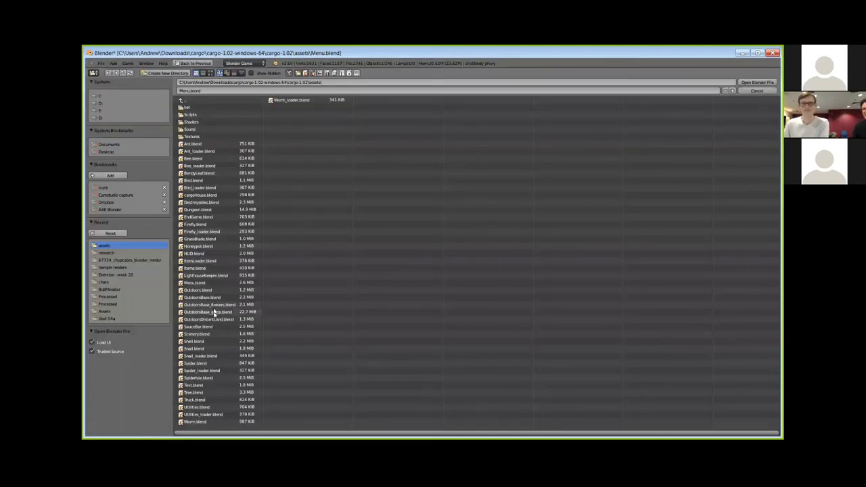
{"action": "left_click", "coordinate": [208, 348]}
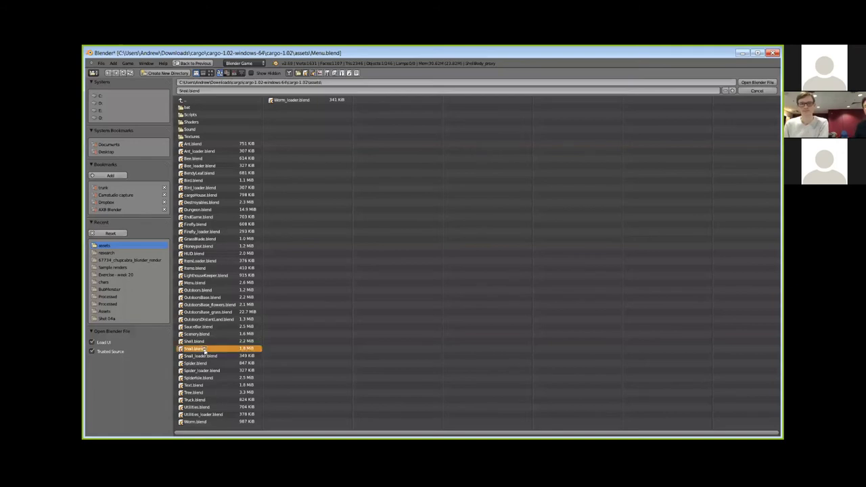
{"action": "key", "text": "Return"}
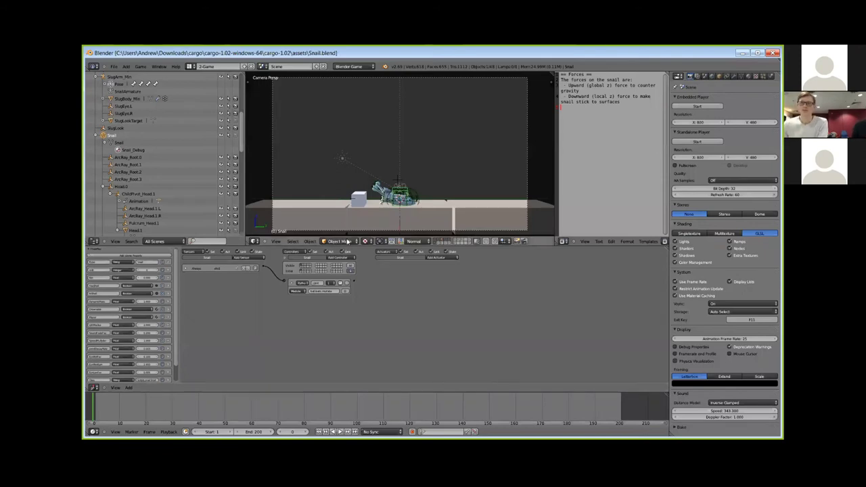
Step: Go through the scene layers, show only the first layer so the snail appears without the brick wall, and frame the snail
{"action": "middle_click_drag", "start_coordinate": [400, 201], "coordinate": [442, 231]}
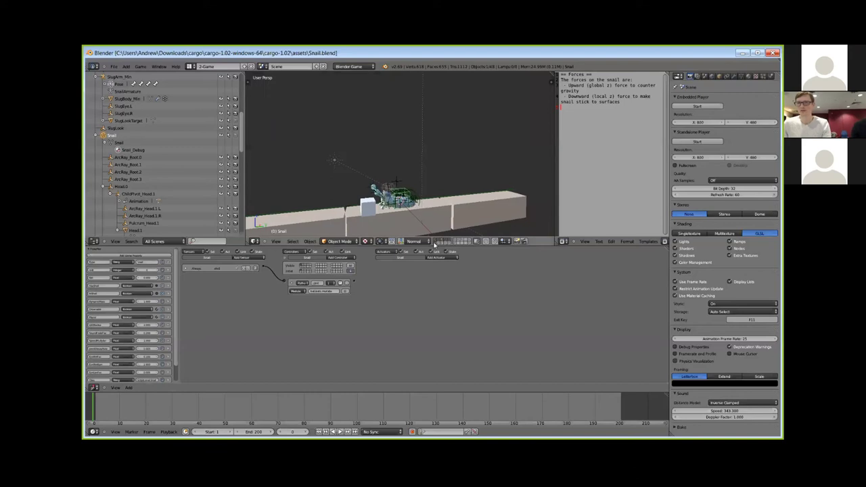
{"action": "left_click", "coordinate": [434, 242]}
{"action": "left_click", "coordinate": [435, 240]}
{"action": "left_click", "coordinate": [439, 239]}
{"action": "left_click", "coordinate": [443, 238]}
{"action": "left_click", "coordinate": [446, 239]}
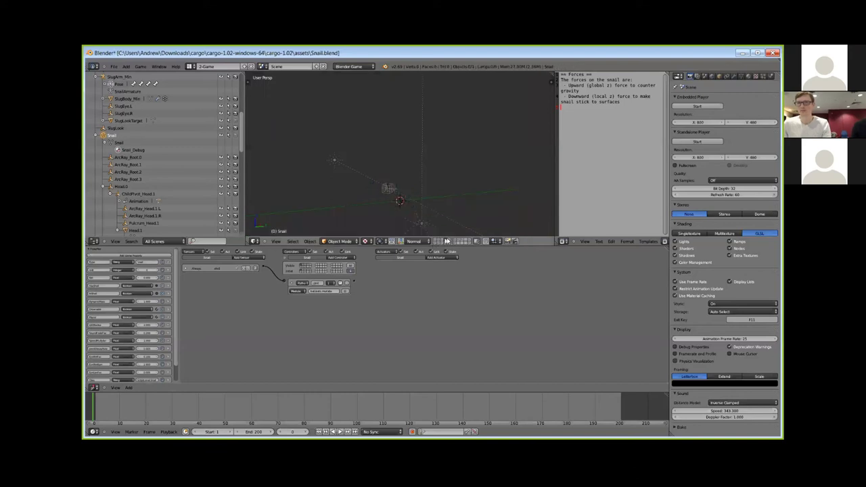
{"action": "left_click", "coordinate": [435, 241]}
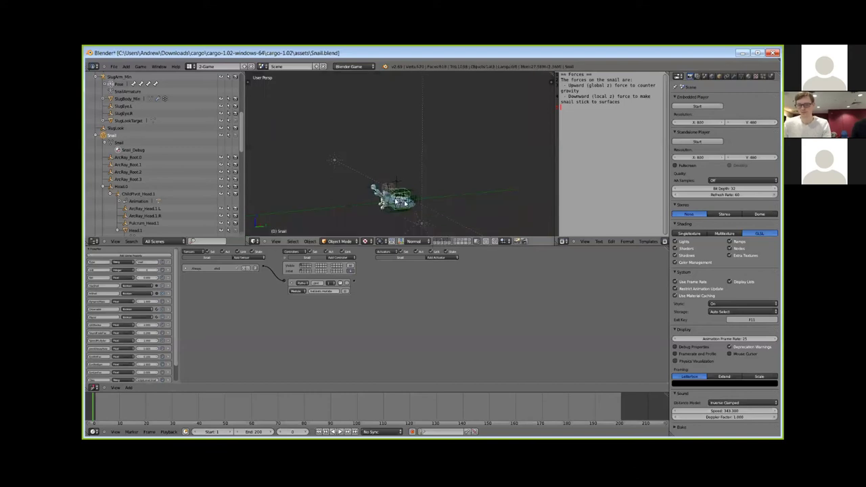
{"action": "key", "text": "KP_Decimal"}
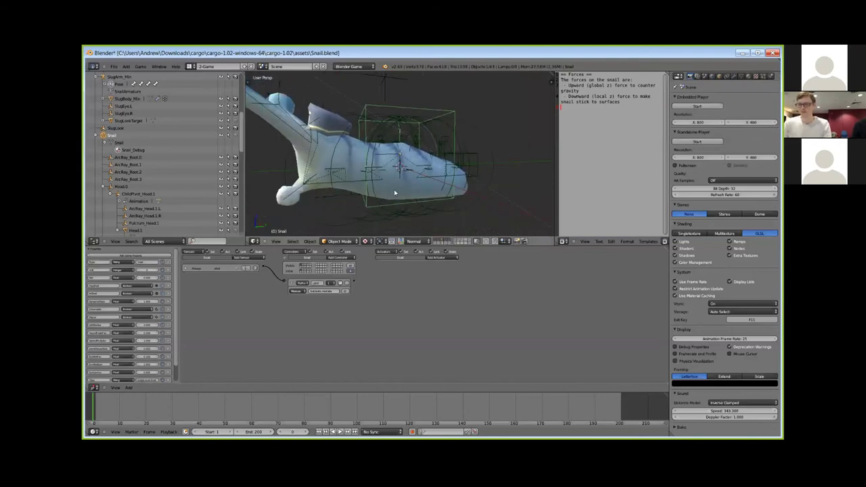
Step: Maximize the 3D view, examine the snail's other layers, and display the first layer with its body mesh, rig and hat
{"action": "key", "text": "shift+space"}
{"action": "scroll", "coordinate": [328, 250], "scroll_direction": "down", "scroll_amount": 3}
{"action": "middle_click_drag", "start_coordinate": [336, 247], "coordinate": [330, 418]}
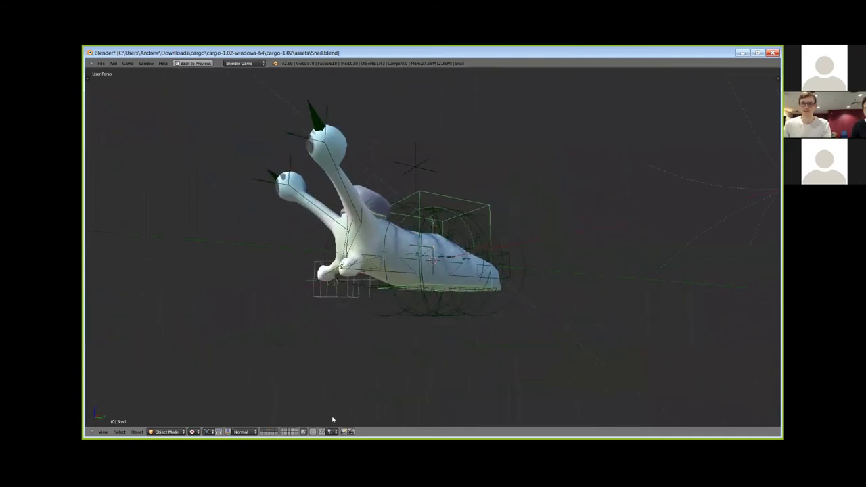
{"action": "left_click", "coordinate": [263, 434]}
{"action": "left_click", "coordinate": [265, 433]}
{"action": "left_click", "coordinate": [269, 433]}
{"action": "left_click", "coordinate": [272, 434]}
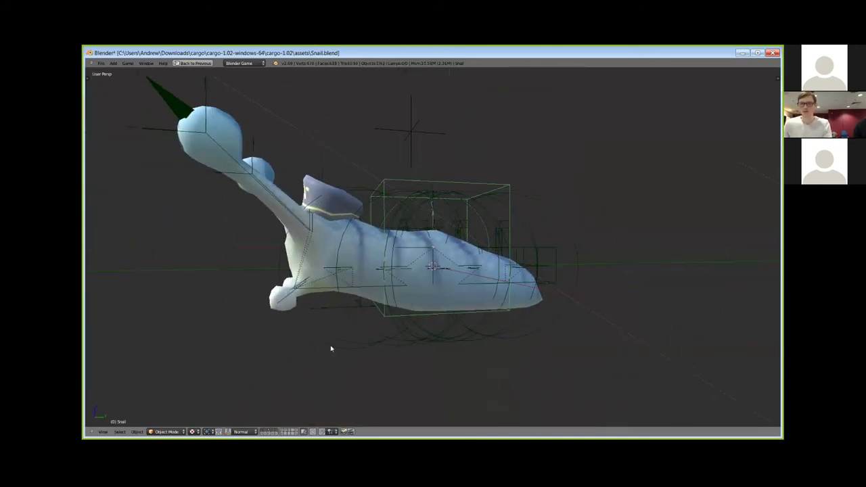
{"action": "middle_click_drag", "start_coordinate": [356, 313], "coordinate": [253, 425]}
{"action": "left_click", "coordinate": [260, 431]}
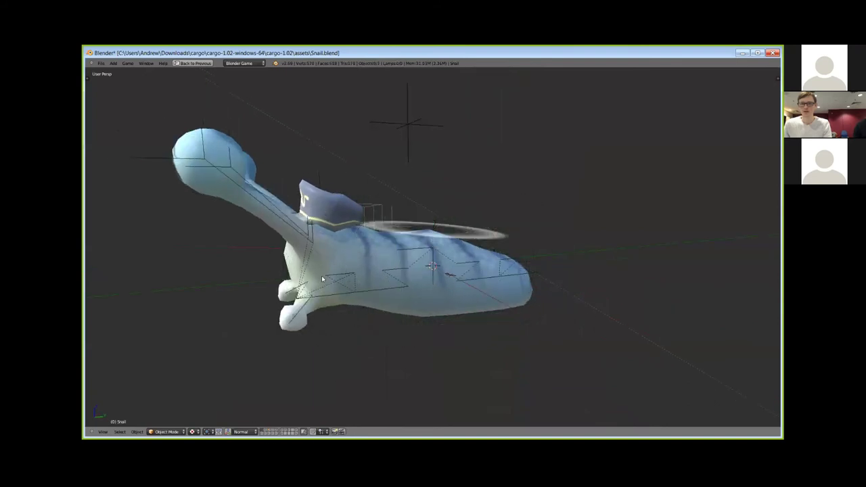
{"action": "middle_click_drag", "start_coordinate": [323, 279], "coordinate": [404, 271]}
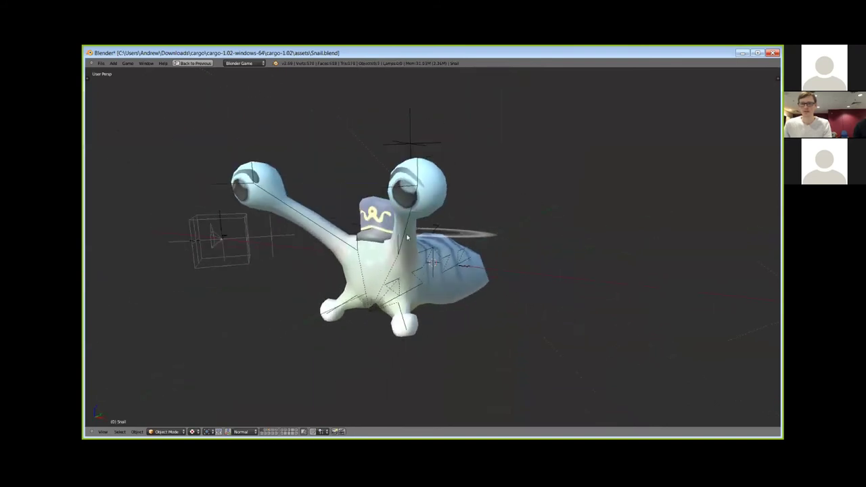
Step: Hide the snail's body mesh and examine the bones of the snail armature in Edit Mode
{"action": "right_click", "coordinate": [408, 237]}
{"action": "middle_click_drag", "start_coordinate": [407, 236], "coordinate": [389, 232]}
{"action": "right_click", "coordinate": [370, 234]}
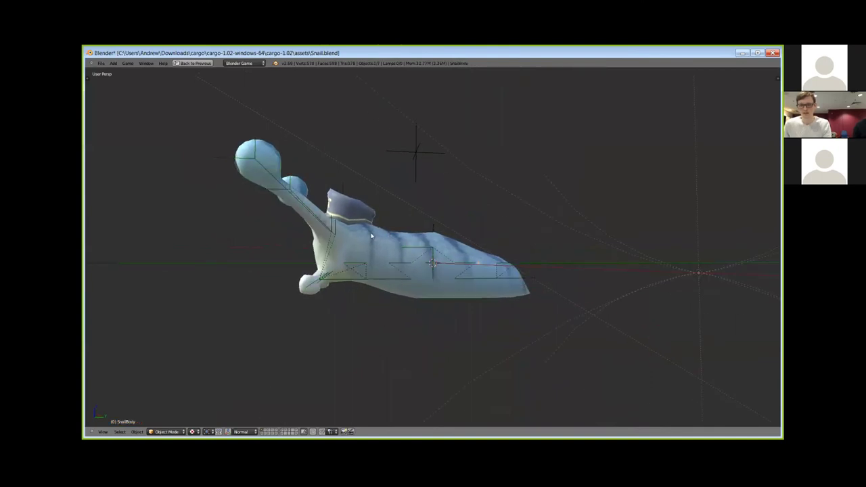
{"action": "key", "text": "h"}
{"action": "right_click", "coordinate": [387, 264]}
{"action": "mouse_move", "coordinate": [387, 264]}
{"action": "middle_mouse_down"}
{"action": "mouse_move", "coordinate": [366, 274]}
{"action": "mouse_move", "coordinate": [377, 286]}
{"action": "mouse_move", "coordinate": [384, 280]}
{"action": "middle_mouse_up"}
{"action": "key", "text": "Tab"}
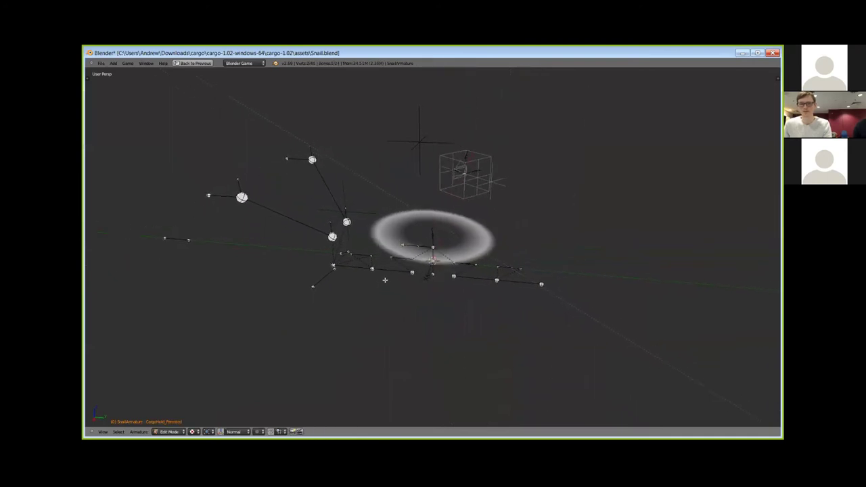
{"action": "key", "text": "a"}
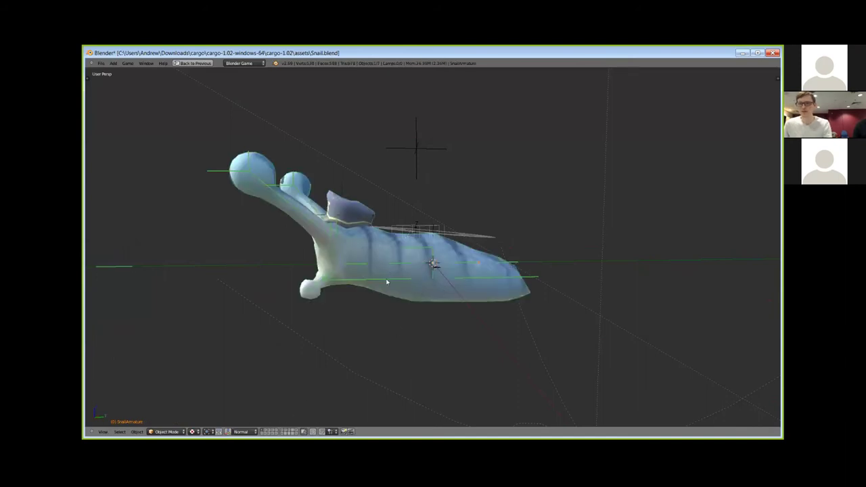
Step: Switch the snail armature to Pose Mode and try rotating its front bones H1 and H2
{"action": "key", "text": "ctrl+Tab"}
{"action": "right_click", "coordinate": [387, 281]}
{"action": "key", "text": "r"}
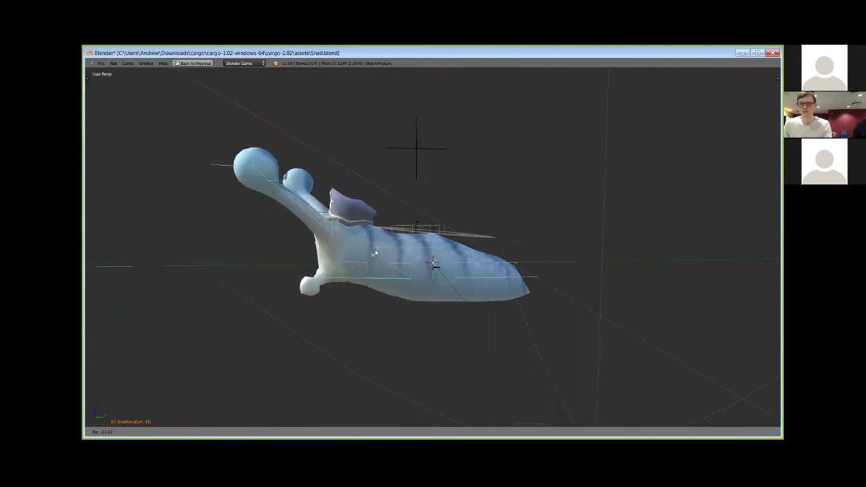
{"action": "left_click", "coordinate": [368, 265]}
{"action": "right_click", "coordinate": [357, 278]}
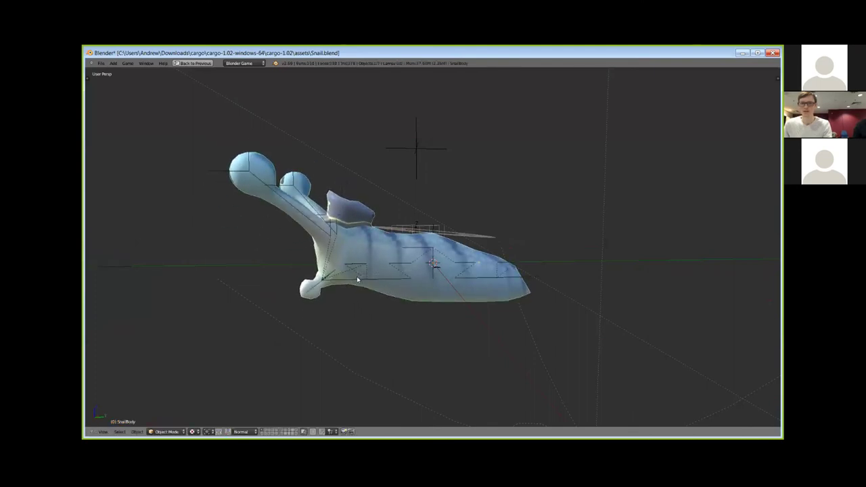
{"action": "right_click", "coordinate": [357, 278]}
{"action": "key", "text": "r"}
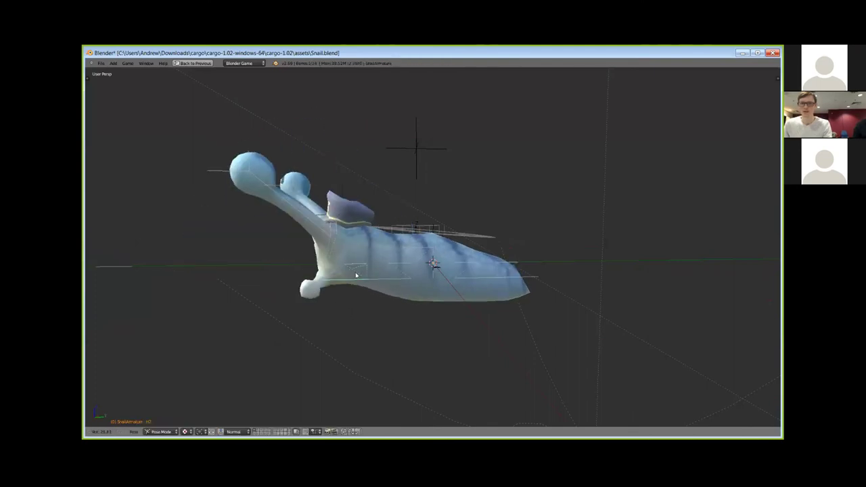
{"action": "left_click", "coordinate": [356, 275]}
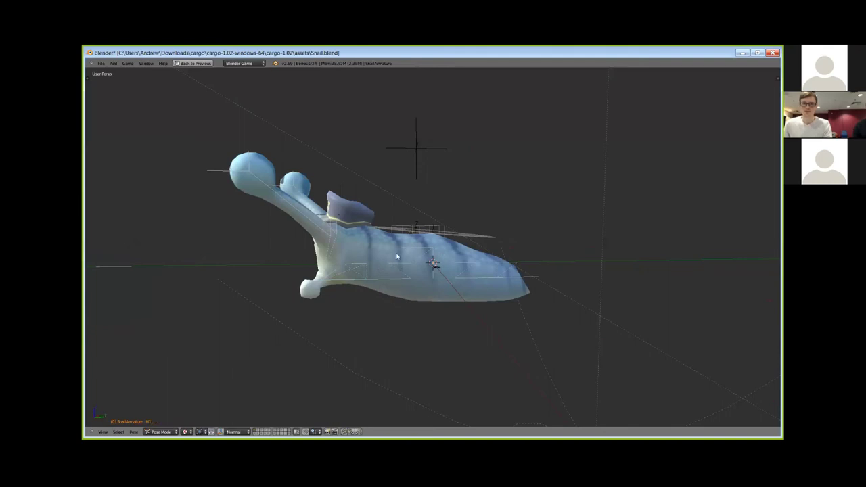
Step: Try bending the snail's front body and head upward by rotating bone H1
{"action": "key", "text": "r"}
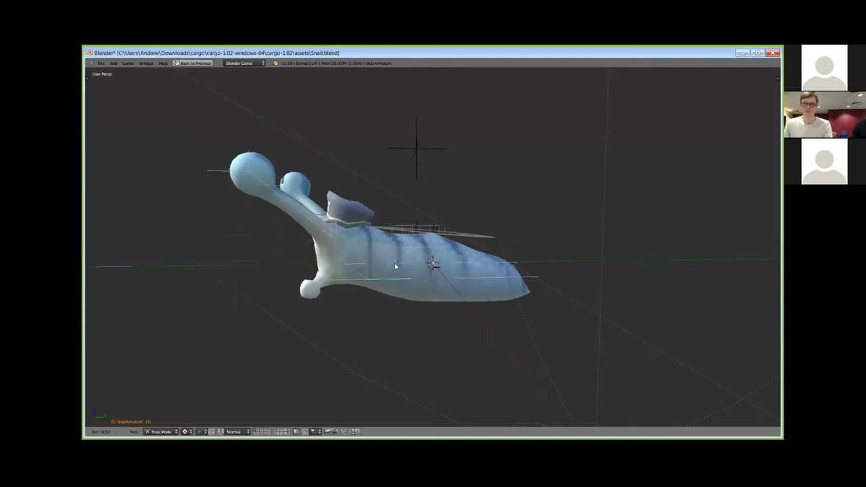
{"action": "left_click", "coordinate": [397, 272]}
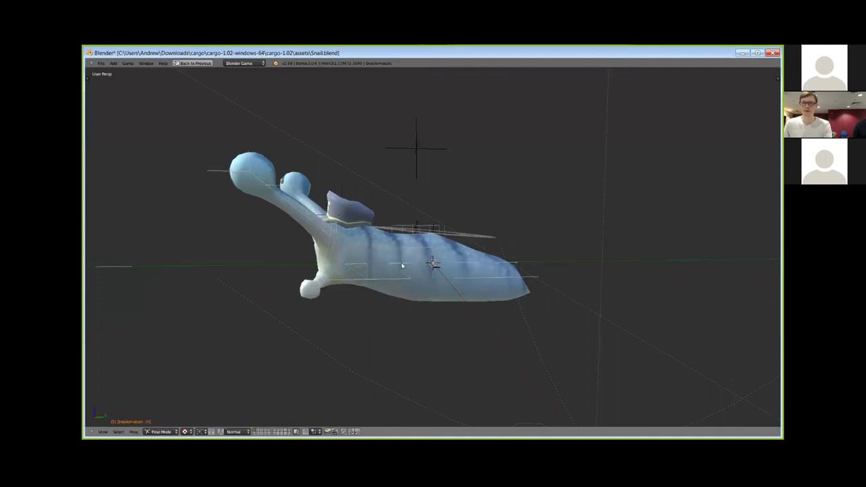
{"action": "key", "text": "r"}
{"action": "right_click", "coordinate": [404, 263]}
{"action": "key", "text": "r"}
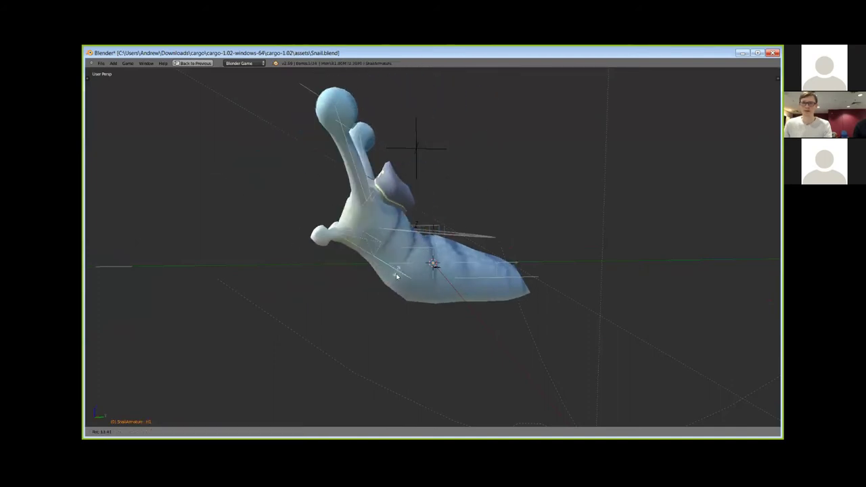
{"action": "right_click", "coordinate": [397, 278]}
{"action": "left_click", "coordinate": [396, 268]}
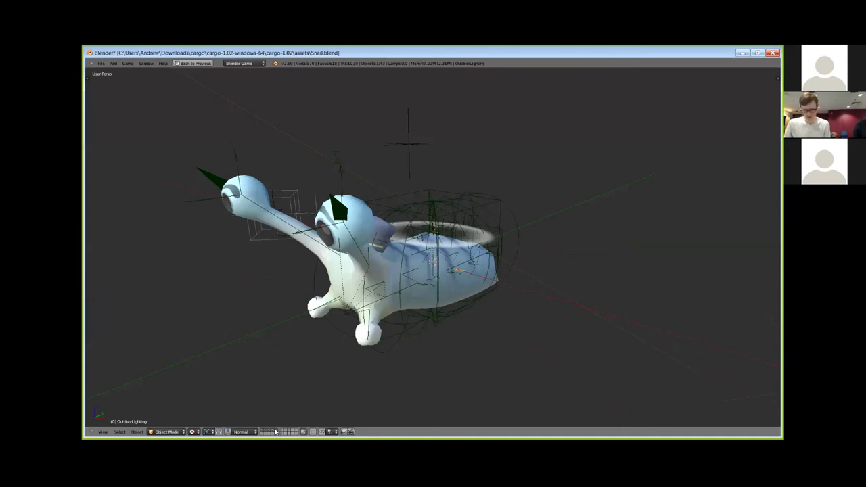
Step: Open Bird.blend from the assets folder
{"action": "left_click", "coordinate": [101, 63]}
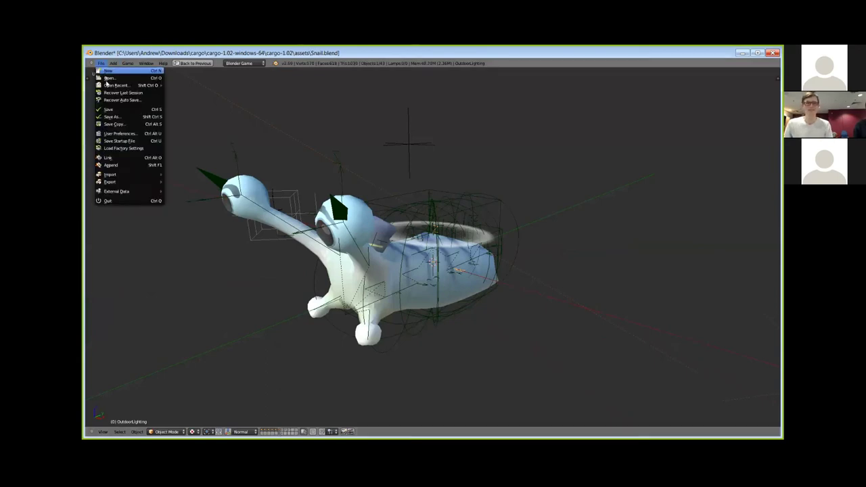
{"action": "left_click", "coordinate": [108, 78]}
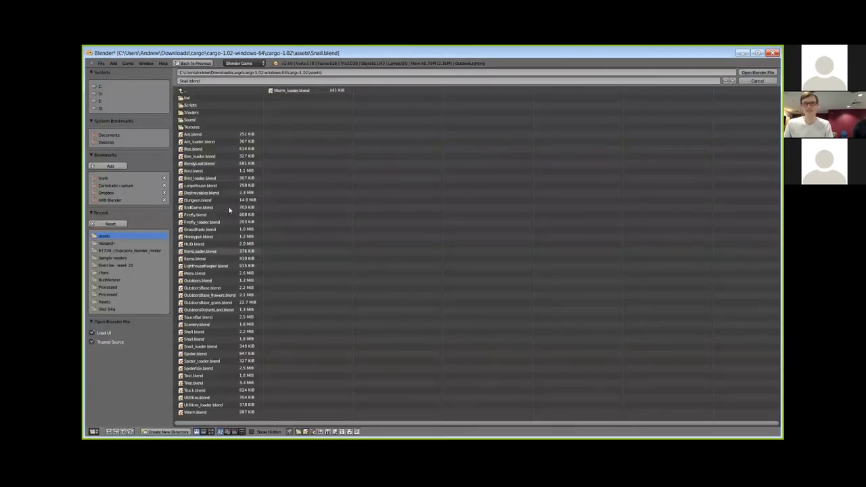
{"action": "left_click", "coordinate": [225, 172]}
{"action": "double_click", "coordinate": [223, 170]}
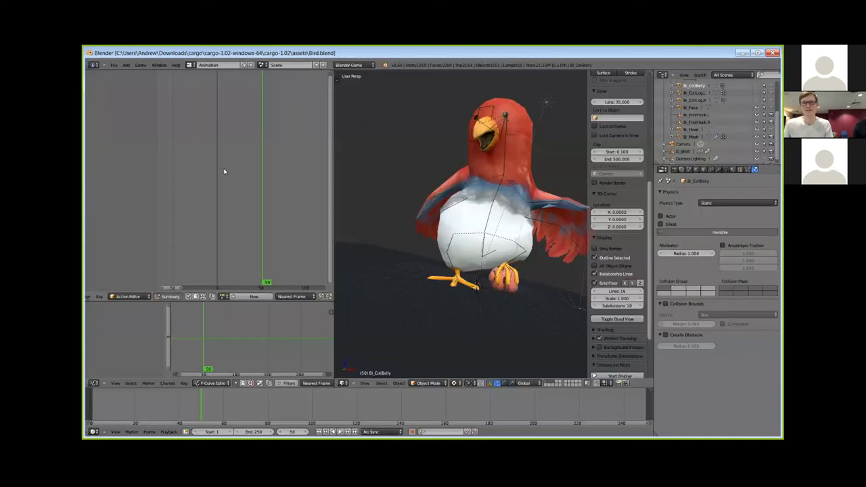
Step: Maximize the 3D view around the red bird and hide the dark ground surface beneath it
{"action": "key", "text": "ctrl+space"}
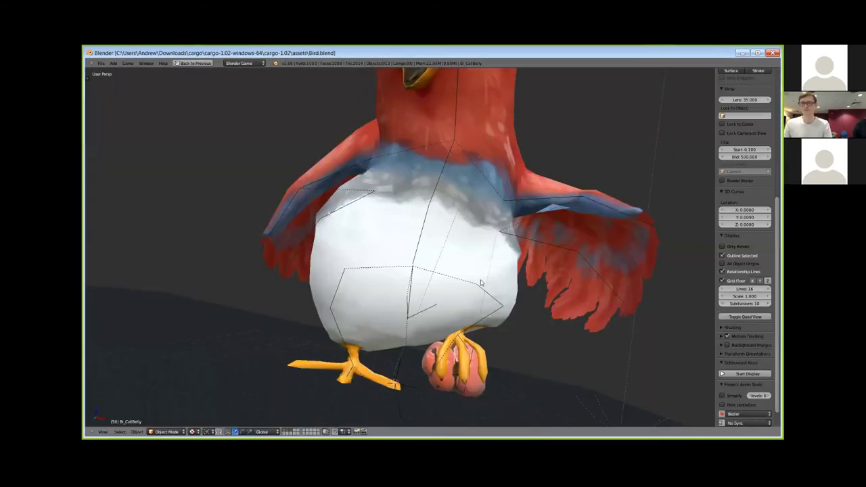
{"action": "scroll", "coordinate": [454, 195], "scroll_direction": "down", "scroll_amount": 5}
{"action": "middle_click_drag", "start_coordinate": [533, 196], "coordinate": [380, 274]}
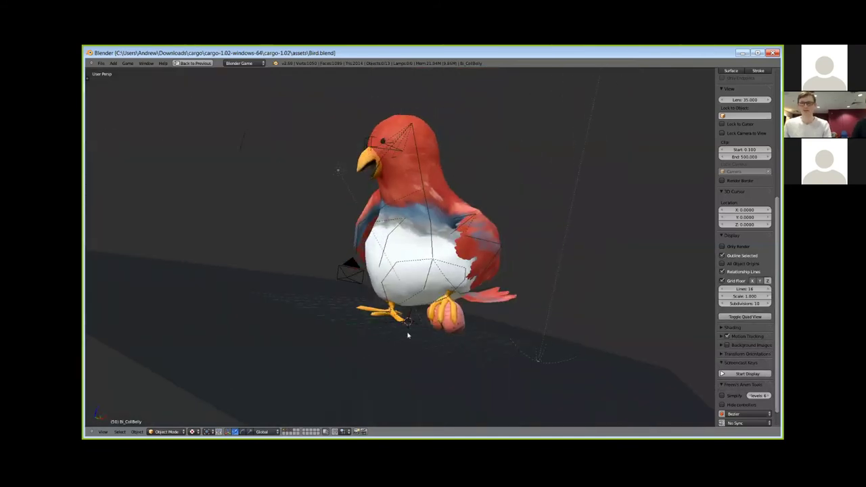
{"action": "right_click", "coordinate": [361, 351]}
{"action": "key", "text": "h"}
{"action": "middle_click_drag", "start_coordinate": [435, 281], "coordinate": [270, 245]}
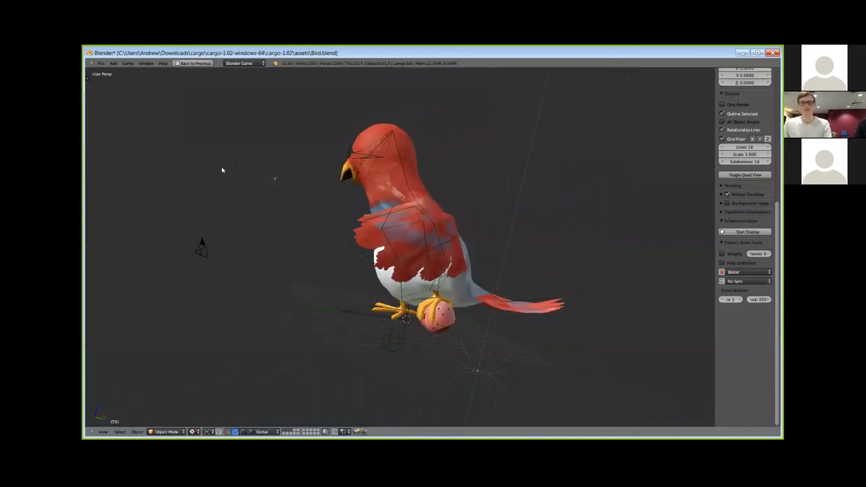
Step: Set the orbit style to Trackball in the user preferences' input settings, and orbit around the bird
{"action": "left_click", "coordinate": [101, 63]}
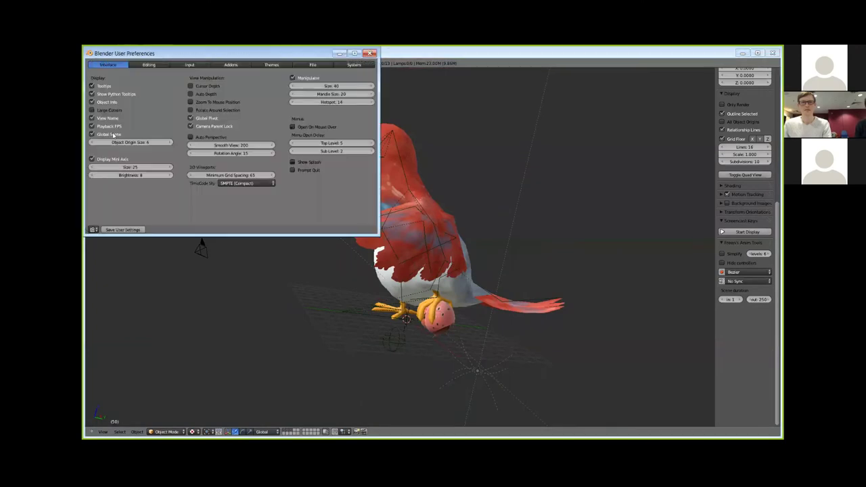
{"action": "left_click", "coordinate": [117, 135]}
{"action": "left_click", "coordinate": [146, 64]}
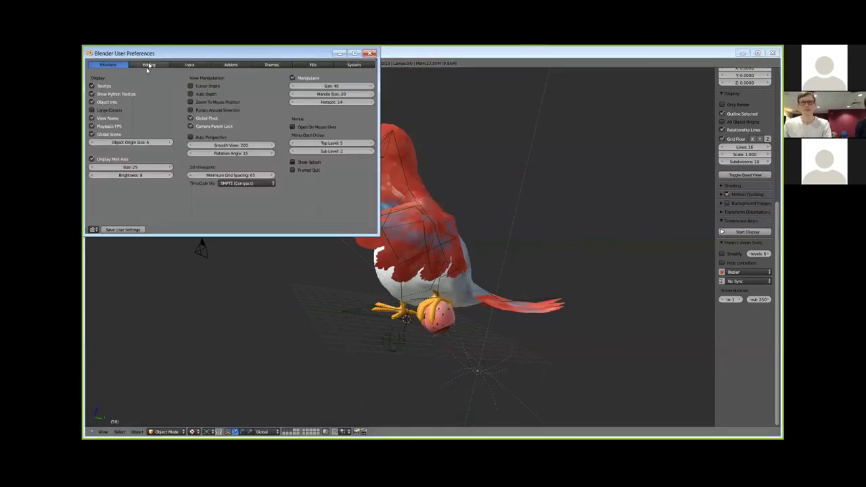
{"action": "left_click", "coordinate": [187, 65]}
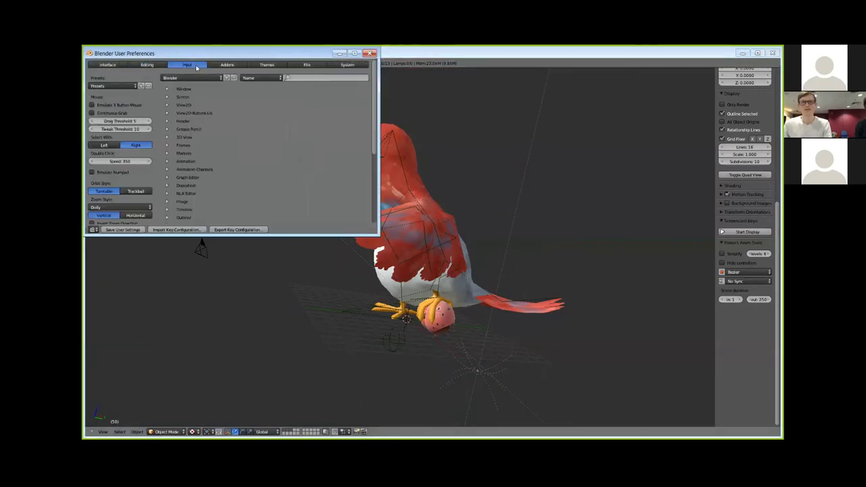
{"action": "left_click", "coordinate": [131, 190]}
{"action": "double_click", "coordinate": [90, 52]}
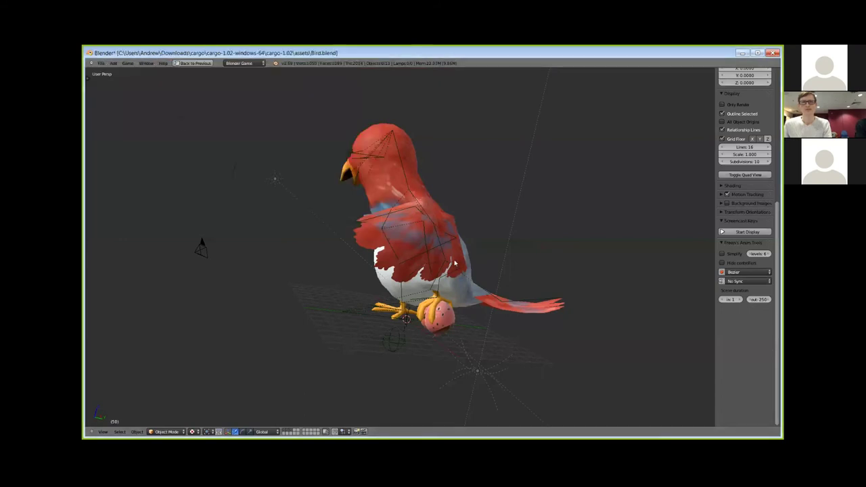
{"action": "middle_click_drag", "start_coordinate": [399, 264], "coordinate": [572, 273]}
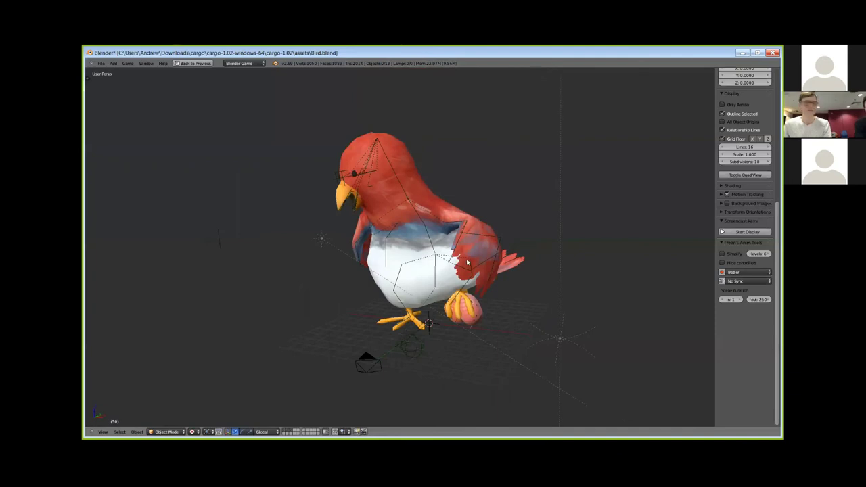
Step: Select the bird mesh Bi_Mesh and examine its topology in wireframe display from the side and front
{"action": "middle_click_drag", "start_coordinate": [427, 248], "coordinate": [408, 269]}
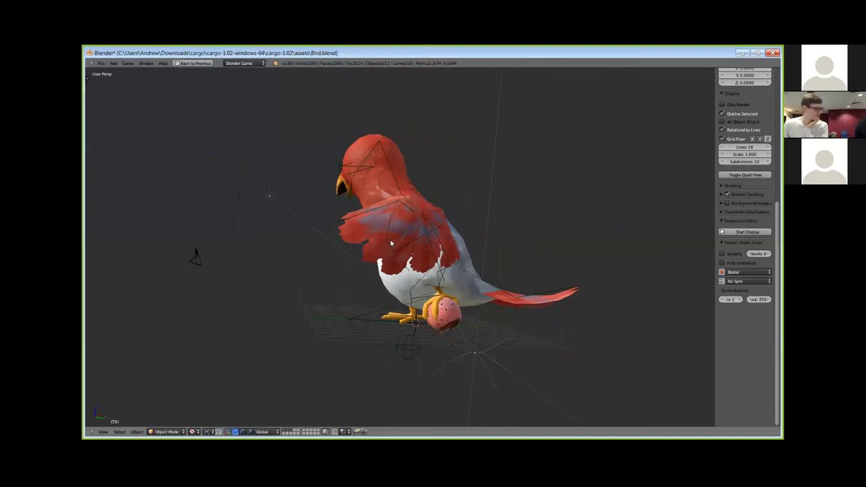
{"action": "middle_click_drag", "start_coordinate": [391, 242], "coordinate": [472, 257]}
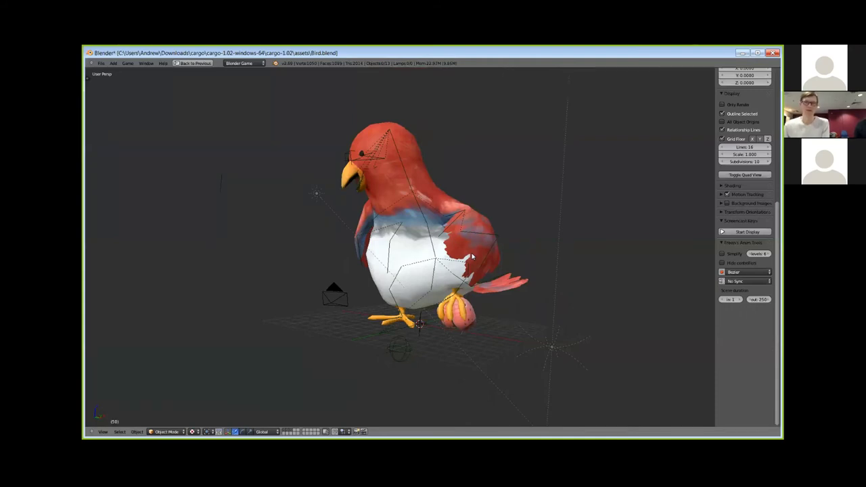
{"action": "right_click", "coordinate": [442, 188]}
{"action": "key", "text": "z"}
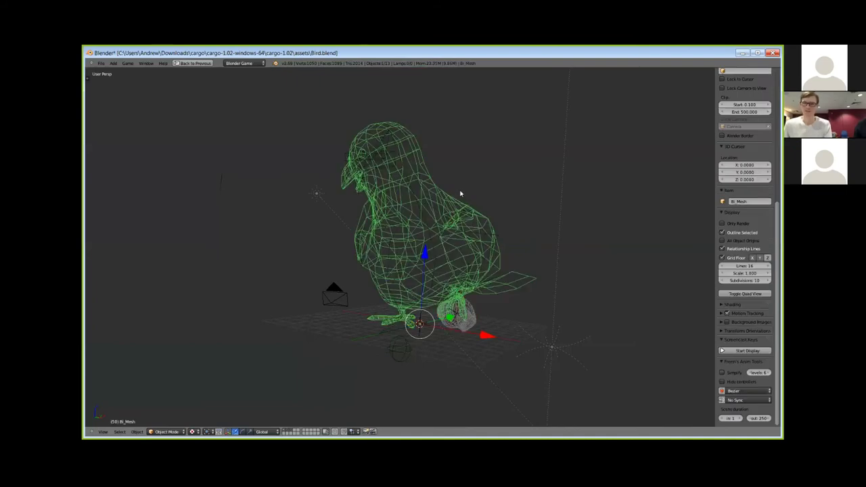
{"action": "mouse_move", "coordinate": [460, 195]}
{"action": "middle_mouse_down"}
{"action": "mouse_move", "coordinate": [340, 212]}
{"action": "mouse_move", "coordinate": [550, 230]}
{"action": "mouse_move", "coordinate": [592, 218]}
{"action": "mouse_move", "coordinate": [522, 253]}
{"action": "middle_mouse_up"}
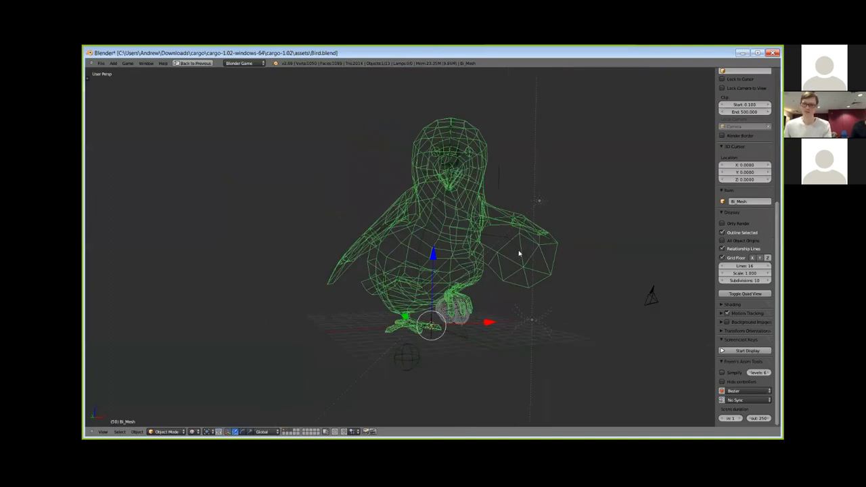
Step: Return the bird to textured shading and examine its painted wings, back, tail and belly from several angles
{"action": "key", "text": "z"}
{"action": "middle_click_drag", "start_coordinate": [518, 251], "coordinate": [489, 263]}
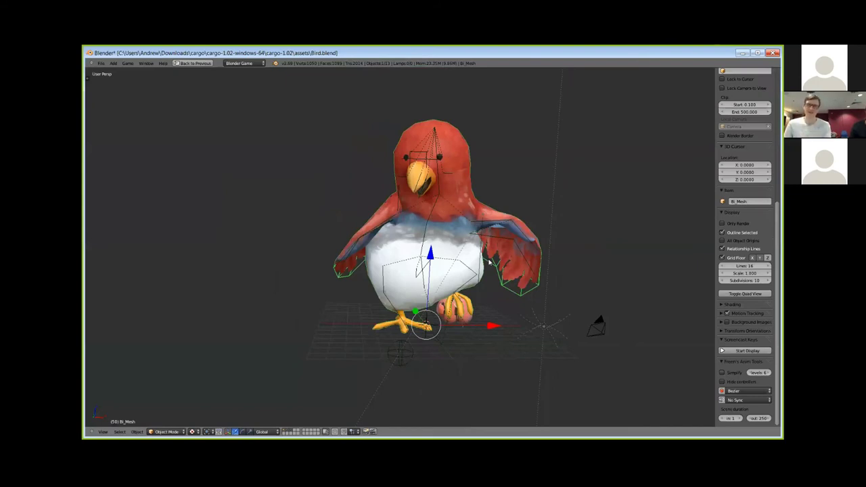
{"action": "middle_click_drag", "start_coordinate": [473, 266], "coordinate": [385, 246]}
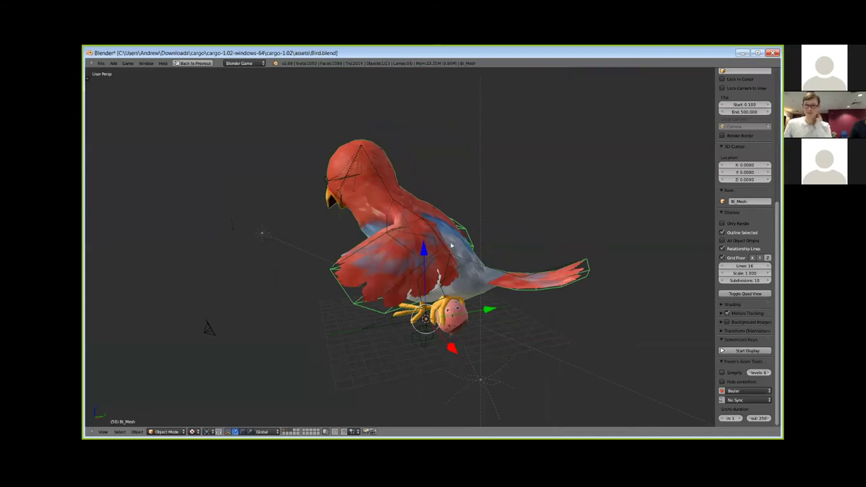
{"action": "middle_click_drag", "start_coordinate": [451, 246], "coordinate": [421, 257]}
{"action": "scroll", "coordinate": [440, 243], "scroll_direction": "up", "scroll_amount": 3}
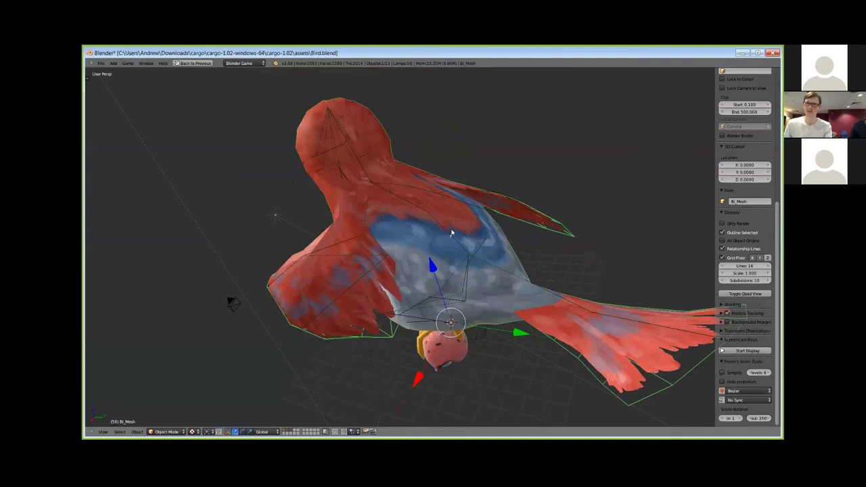
{"action": "middle_click_drag", "start_coordinate": [387, 245], "coordinate": [392, 261]}
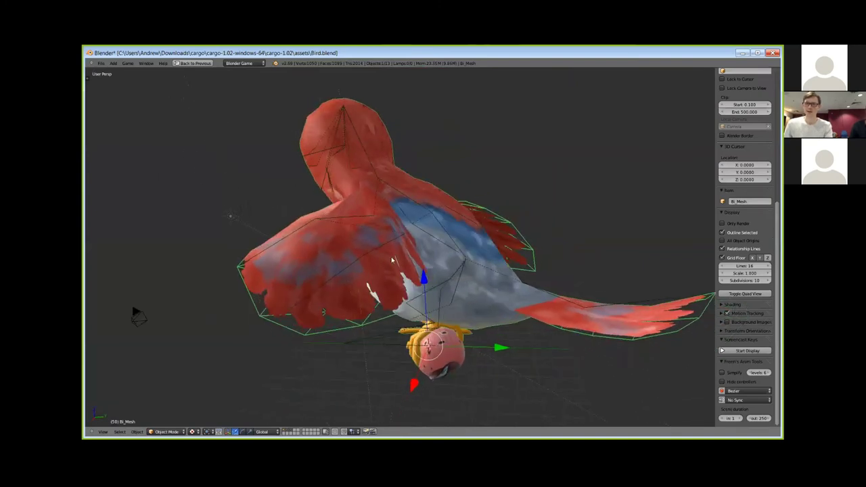
{"action": "middle_click_drag", "start_coordinate": [404, 229], "coordinate": [484, 263]}
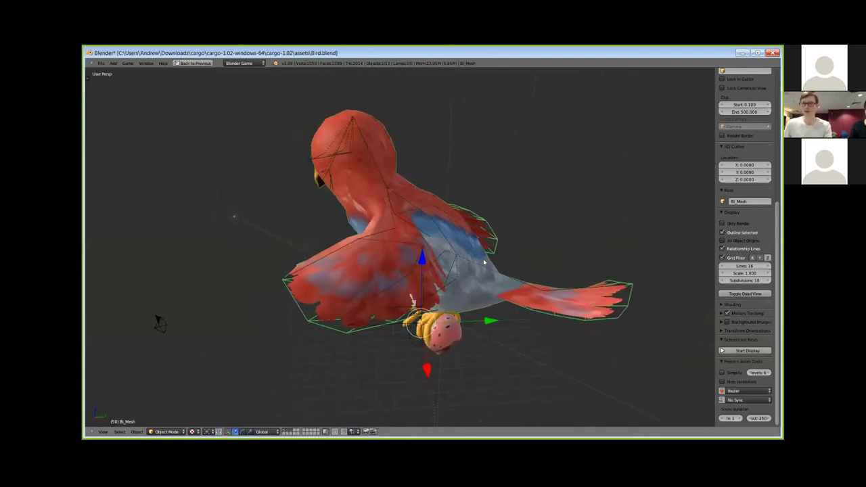
{"action": "middle_click_drag", "start_coordinate": [453, 221], "coordinate": [472, 225]}
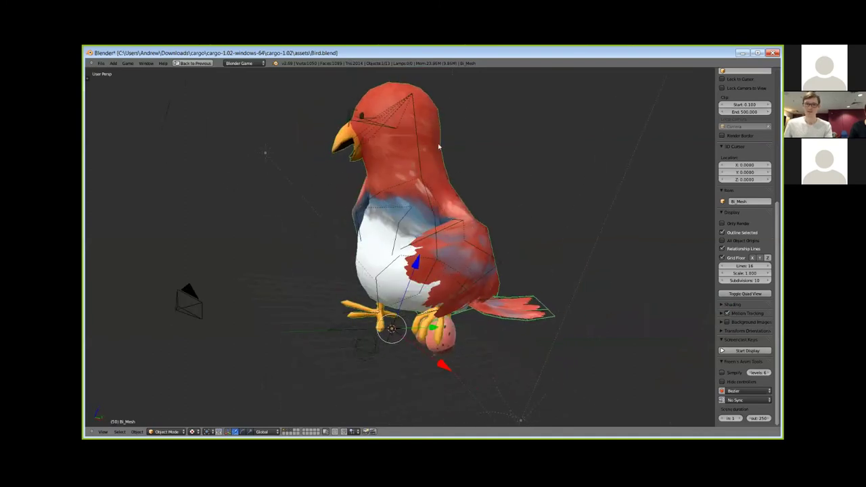
{"action": "middle_click_drag", "start_coordinate": [390, 189], "coordinate": [434, 214]}
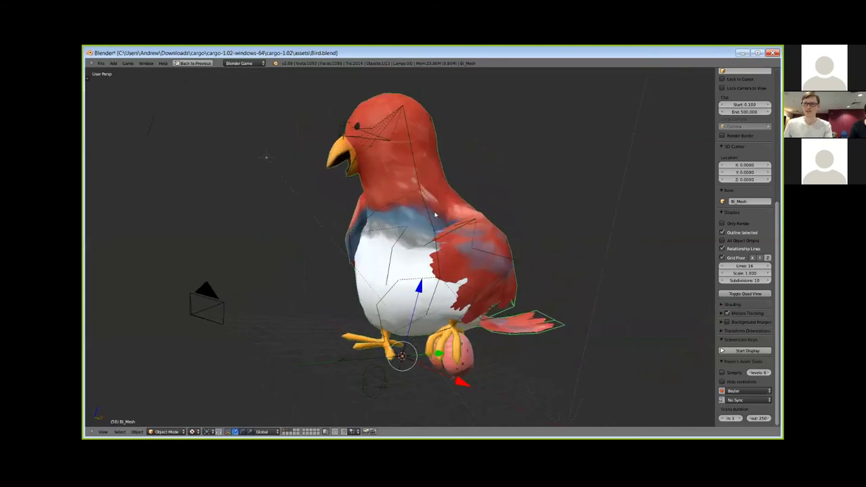
Step: Try moving the bird's ribcage bone and rotating its body and head bones
{"action": "right_click", "coordinate": [427, 211]}
{"action": "key", "text": "g"}
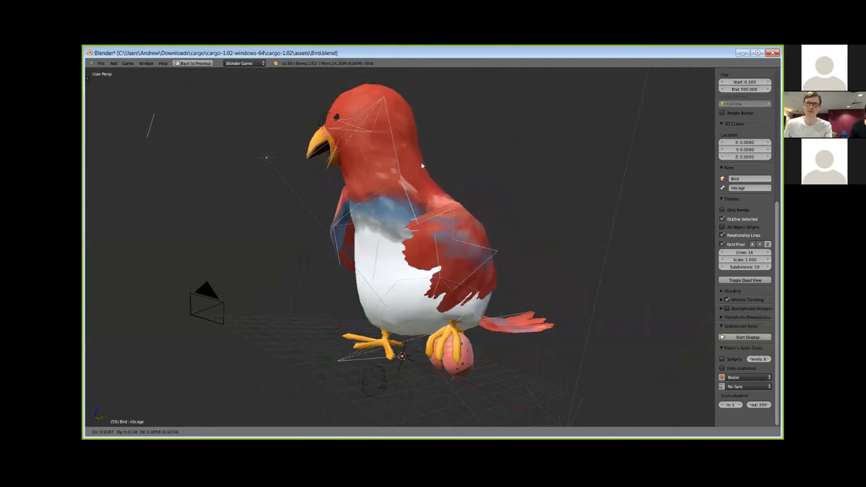
{"action": "left_click", "coordinate": [425, 182]}
{"action": "middle_click_drag", "start_coordinate": [420, 228], "coordinate": [421, 236], "text": "shift"}
{"action": "key", "text": "r"}
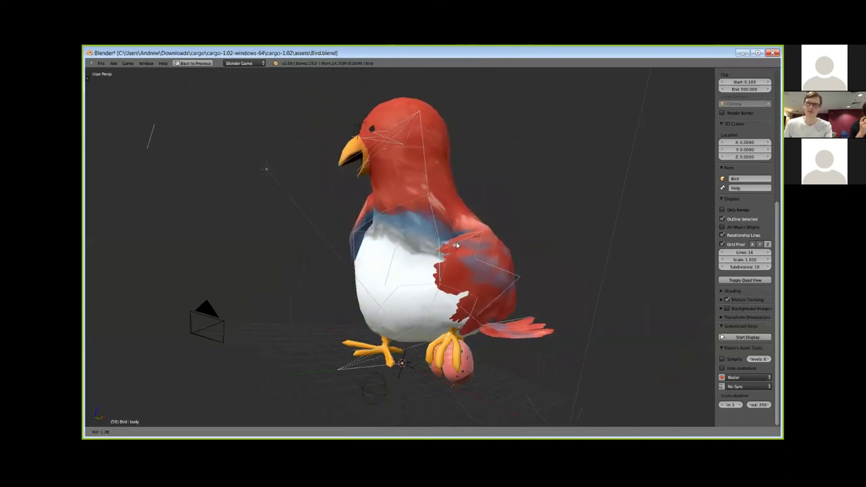
{"action": "right_click", "coordinate": [435, 233]}
{"action": "key", "text": "r"}
{"action": "left_click", "coordinate": [435, 190]}
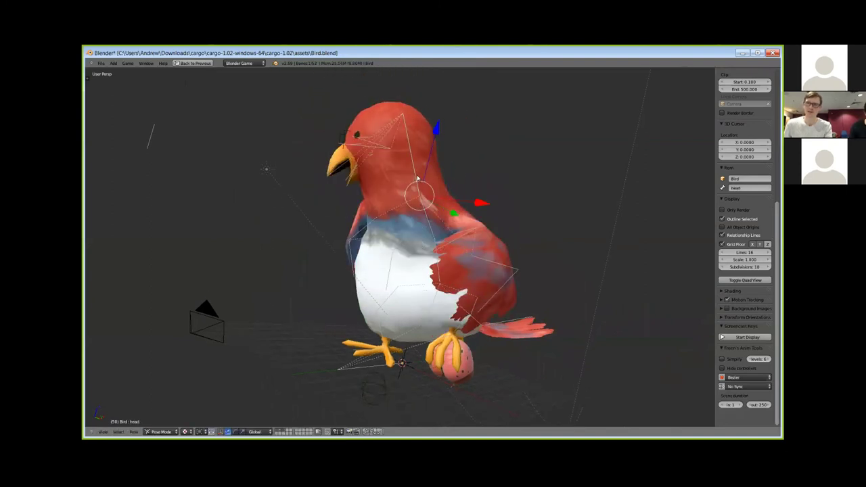
{"action": "key", "text": "r"}
{"action": "right_click", "coordinate": [422, 174]}
Step: Reselect the bird's ribcage bone and move it upward to stretch the upper body
{"action": "middle_click_drag", "start_coordinate": [420, 230], "coordinate": [397, 233]}
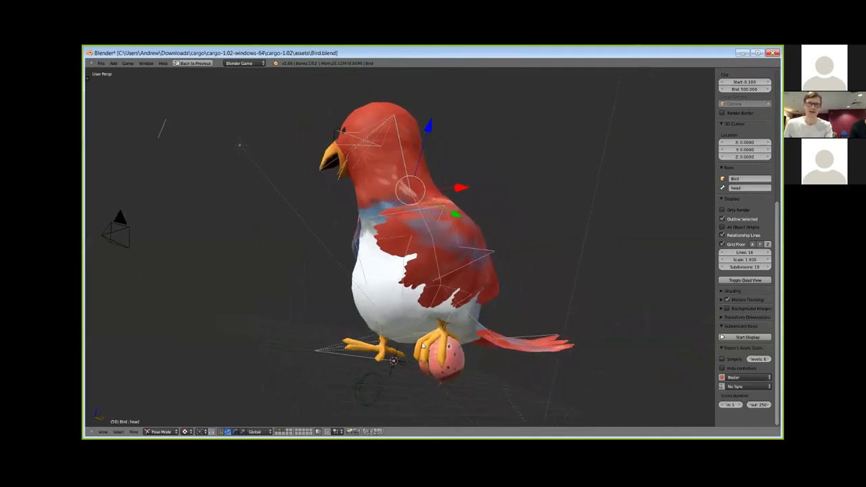
{"action": "key", "text": "ctrl+Tab"}
{"action": "right_click", "coordinate": [438, 249]}
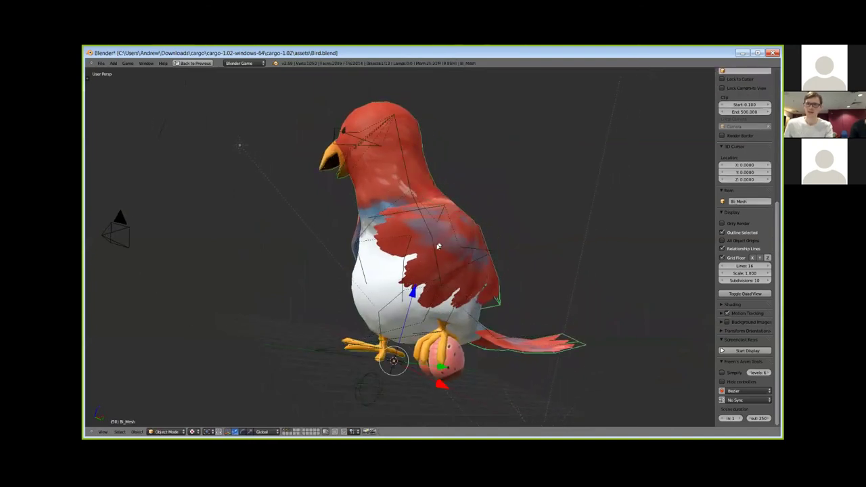
{"action": "right_click", "coordinate": [439, 246]}
{"action": "key", "text": "g"}
{"action": "left_click", "coordinate": [429, 219]}
{"action": "key", "text": "g"}
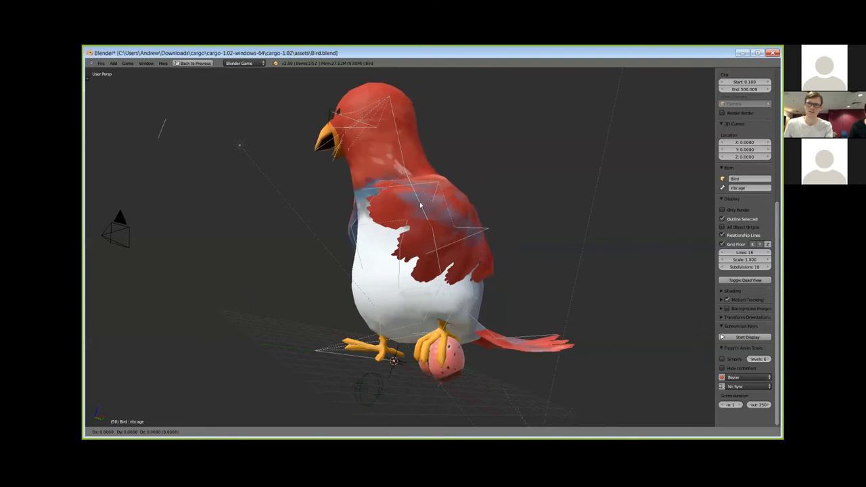
{"action": "left_click", "coordinate": [418, 196]}
{"action": "left_click", "coordinate": [438, 206]}
Step: Rotate the wing_tip.L bone freely so the front edge of the bird's left wing extends outward
{"action": "middle_click_drag", "start_coordinate": [439, 205], "coordinate": [501, 254]}
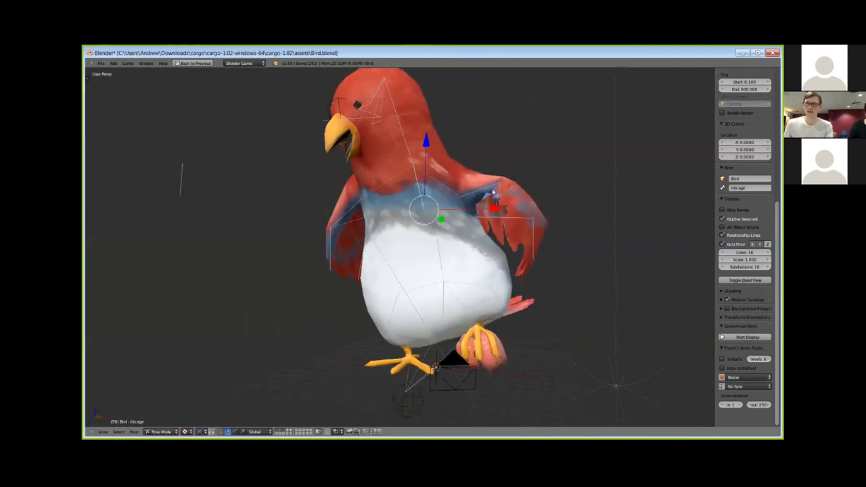
{"action": "key", "text": "r"}
{"action": "right_click", "coordinate": [517, 181]}
{"action": "right_click", "coordinate": [499, 203]}
{"action": "right_click", "coordinate": [499, 201]}
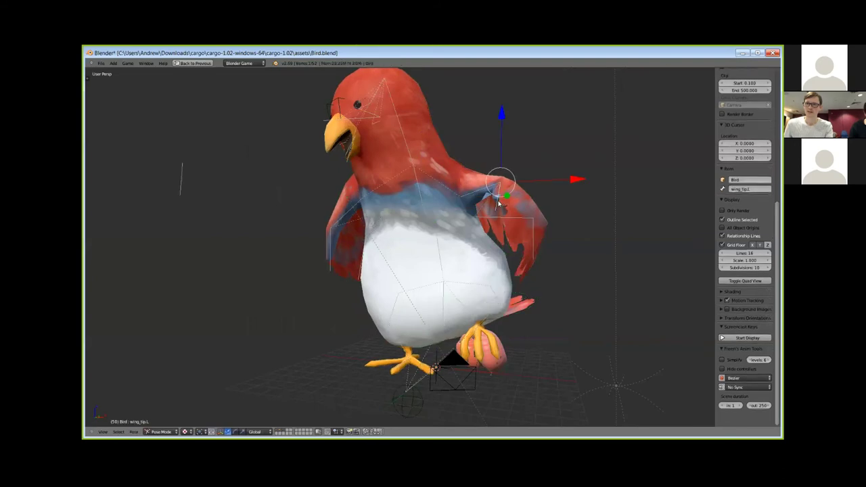
{"action": "key", "text": "r"}
{"action": "key", "text": "r"}
{"action": "left_click", "coordinate": [546, 171]}
Step: Rotate the wing2_tip.L bone freely to spread the lower feathers of the left wing outward
{"action": "right_click", "coordinate": [534, 244]}
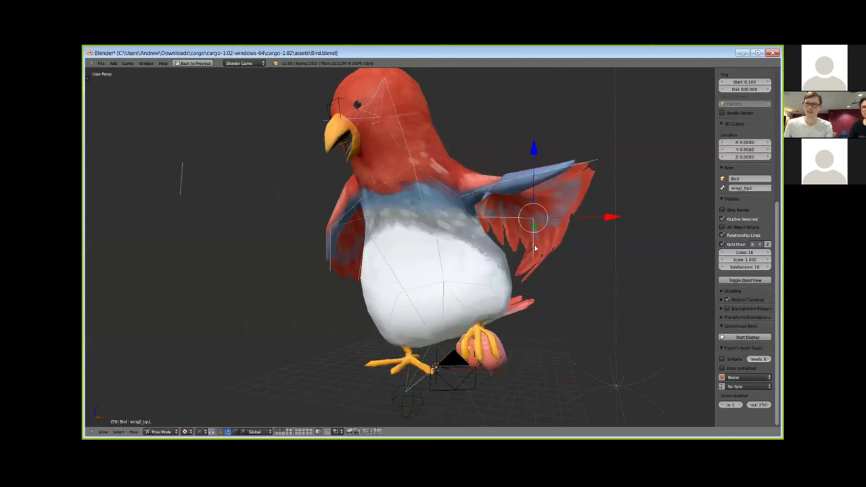
{"action": "key", "text": "r"}
{"action": "key", "text": "r"}
{"action": "left_click", "coordinate": [599, 227]}
Step: Rotate the wing2_root.L and wing_root.L bones to raise the whole left wing
{"action": "right_click", "coordinate": [511, 220]}
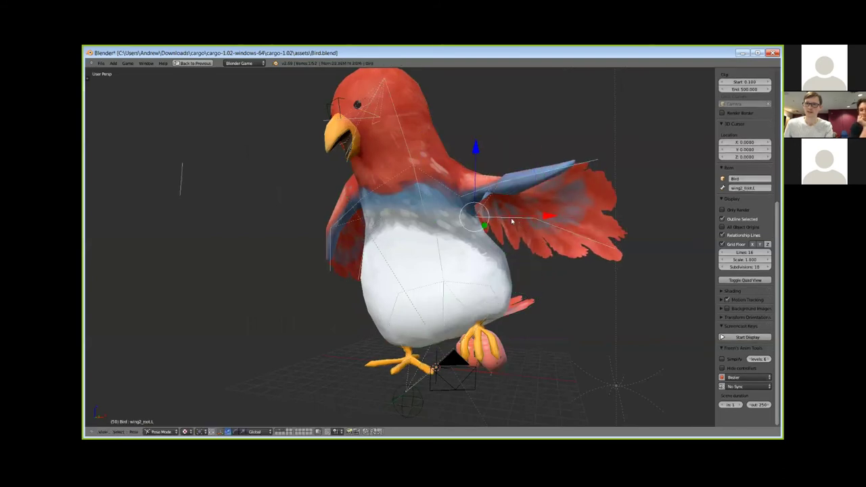
{"action": "key", "text": "r"}
{"action": "left_click", "coordinate": [532, 209]}
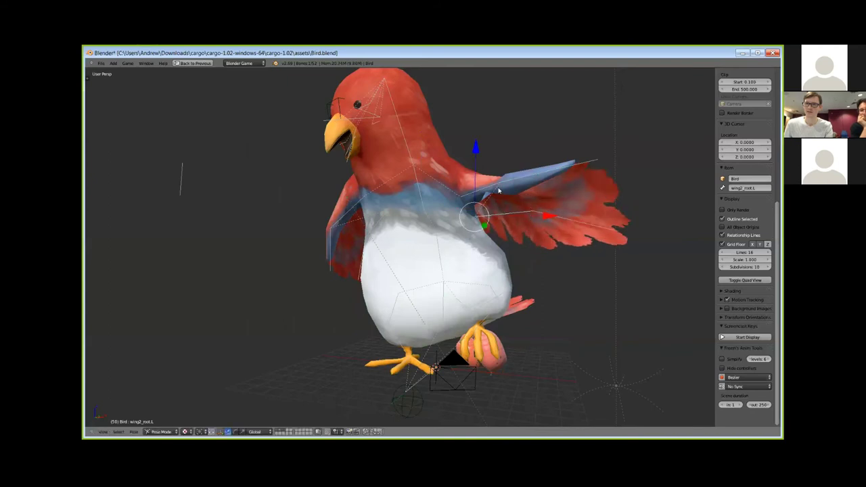
{"action": "key", "text": "r"}
{"action": "key", "text": "r"}
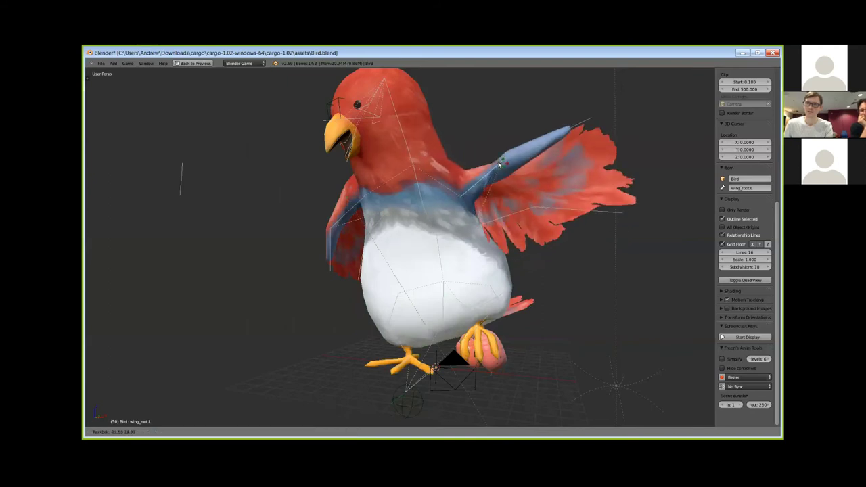
{"action": "left_click", "coordinate": [488, 178]}
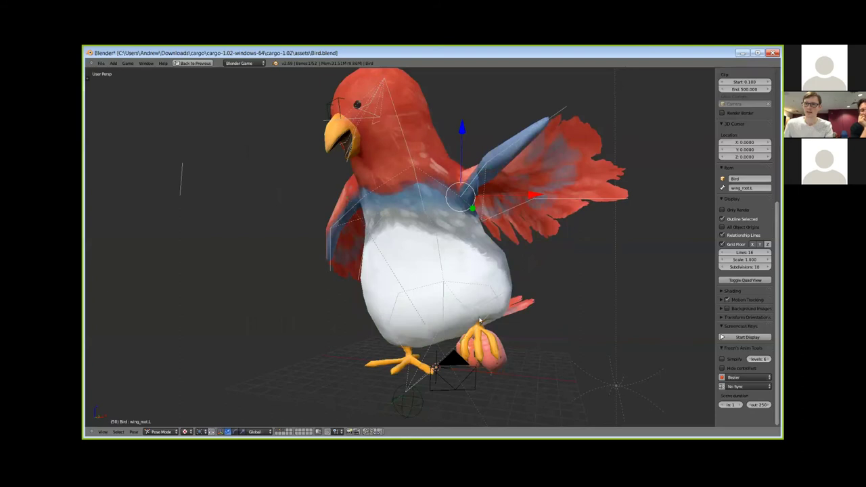
Step: Move and scale the foot_ctl.L bone to open and close the left foot's claws around the pink spotted ball
{"action": "middle_click_drag", "start_coordinate": [481, 335], "coordinate": [407, 262]}
{"action": "scroll", "coordinate": [437, 266], "scroll_direction": "up", "scroll_amount": 4}
{"action": "key", "text": "g"}
{"action": "left_click", "coordinate": [400, 260]}
{"action": "key", "text": "s"}
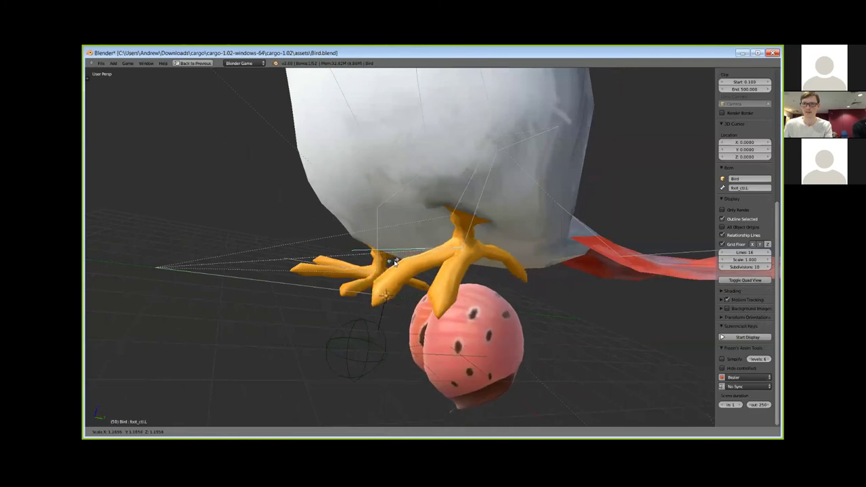
{"action": "left_click", "coordinate": [409, 270]}
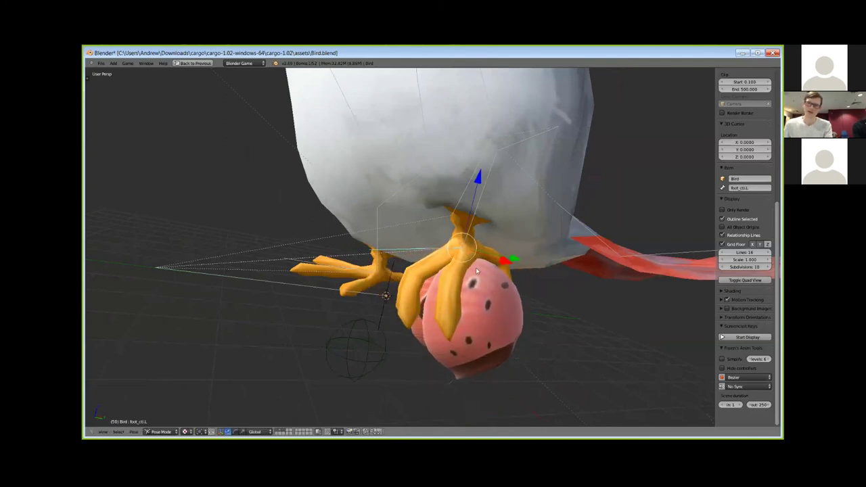
{"action": "middle_click_drag", "start_coordinate": [450, 285], "coordinate": [503, 287]}
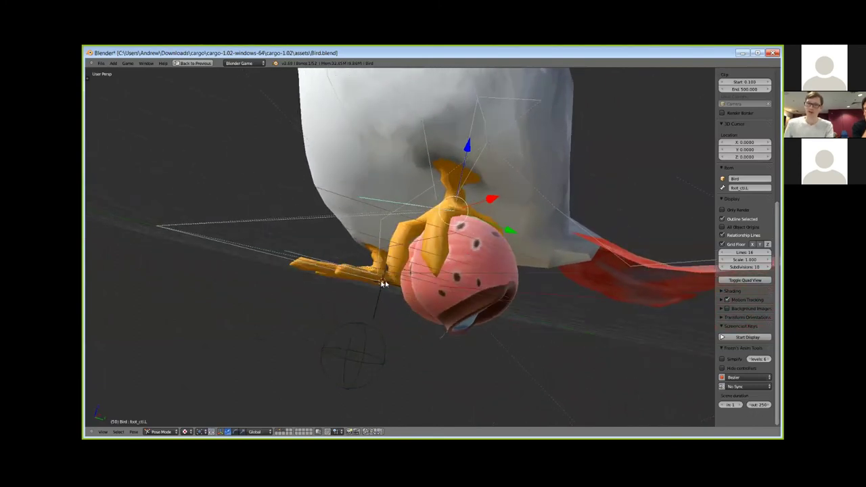
Step: Try scaling the foot_ctl.R bone to curl and flatten the toes of the bird's standing foot
{"action": "middle_click_drag", "start_coordinate": [382, 283], "coordinate": [355, 276]}
{"action": "right_click", "coordinate": [356, 276]}
{"action": "key", "text": "s"}
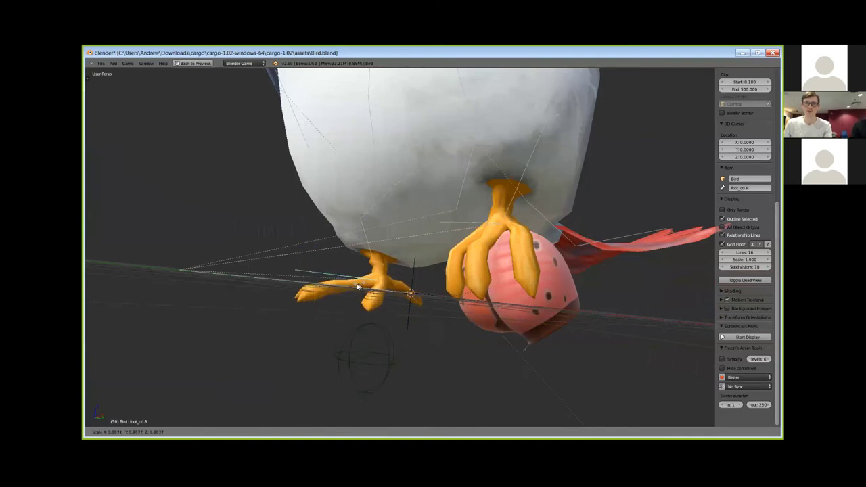
{"action": "left_click", "coordinate": [324, 299]}
{"action": "key", "text": "s"}
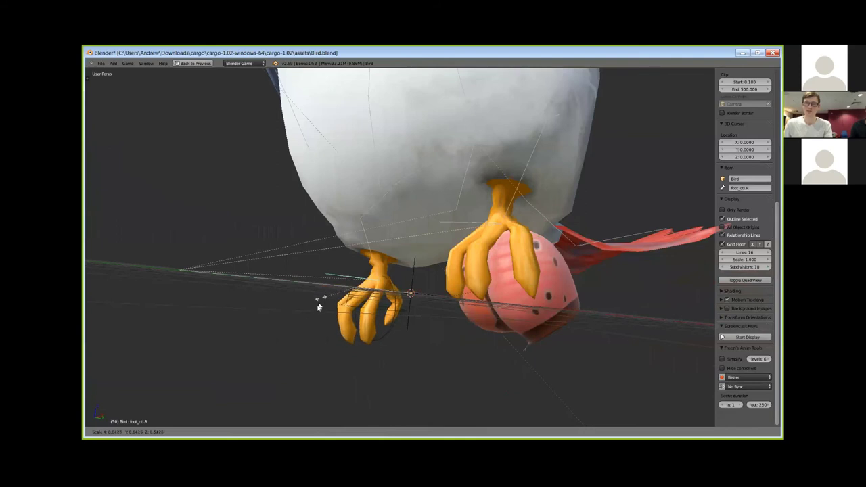
{"action": "key", "text": "Escape"}
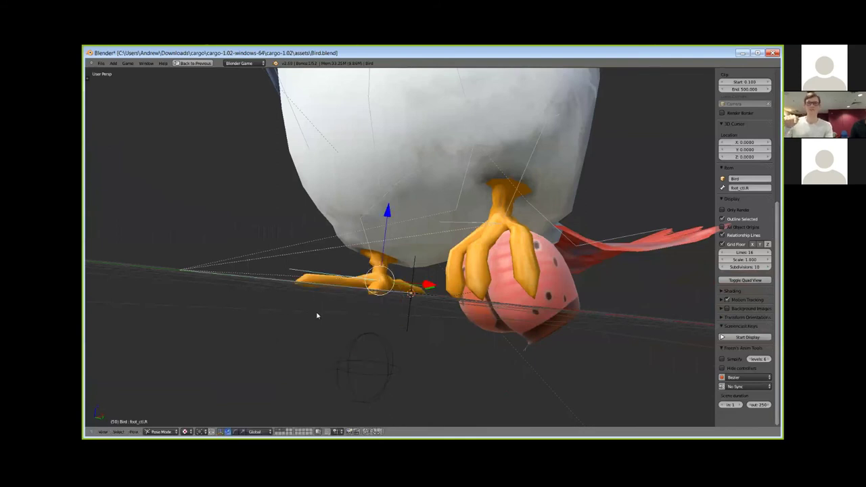
{"action": "middle_click_drag", "start_coordinate": [327, 292], "coordinate": [268, 334]}
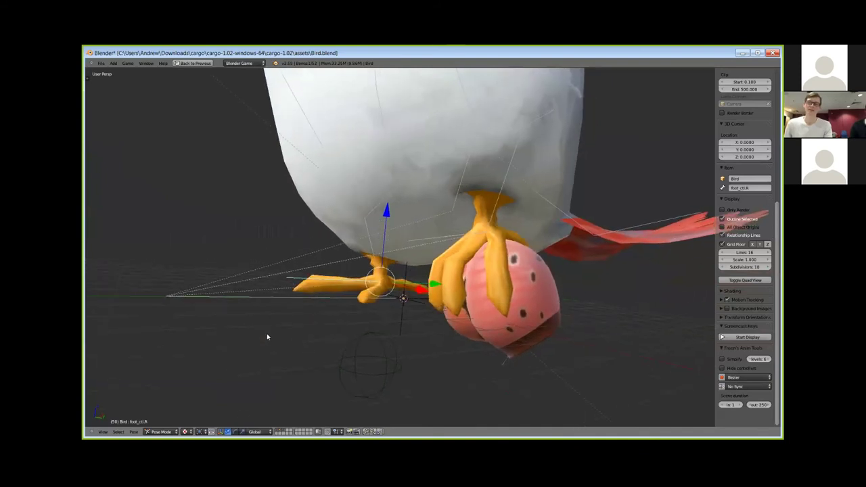
{"action": "key", "text": "s"}
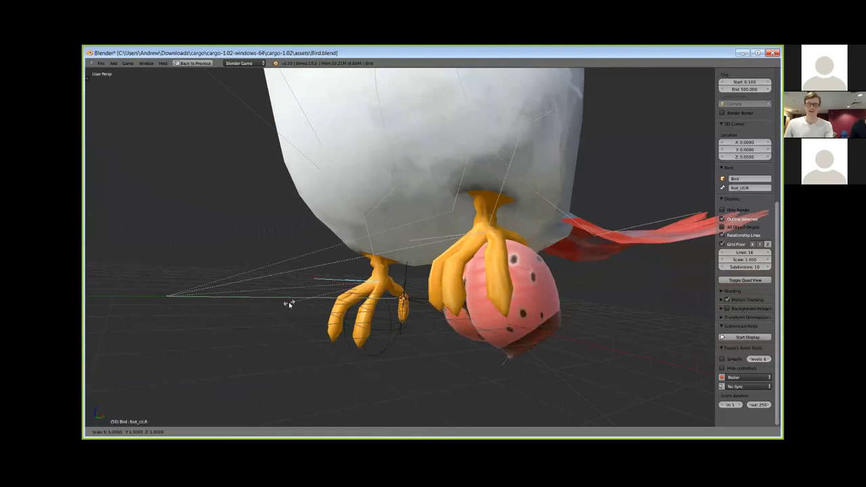
{"action": "right_click", "coordinate": [290, 304]}
Step: Try scaling the foot_ctl.R bone along the global X axis and uniformly to reshape the toes of the bird's standing foot
{"action": "middle_click_drag", "start_coordinate": [291, 300], "coordinate": [458, 299]}
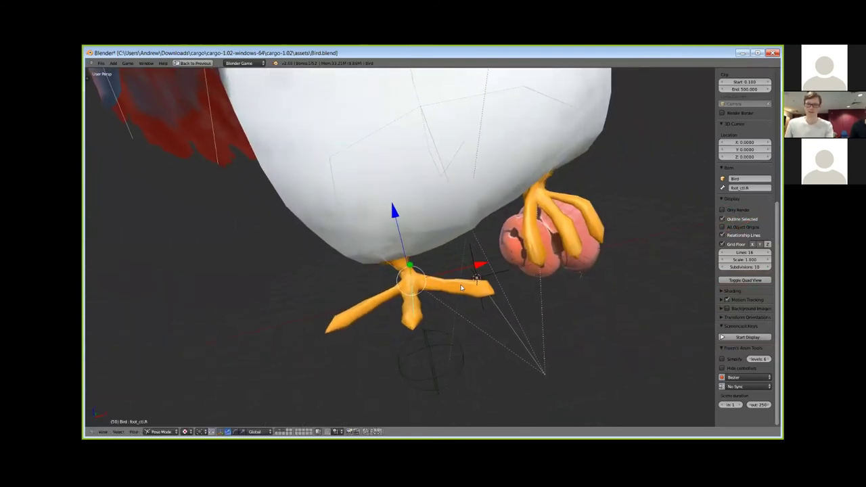
{"action": "key", "text": "s"}
{"action": "key", "text": "x"}
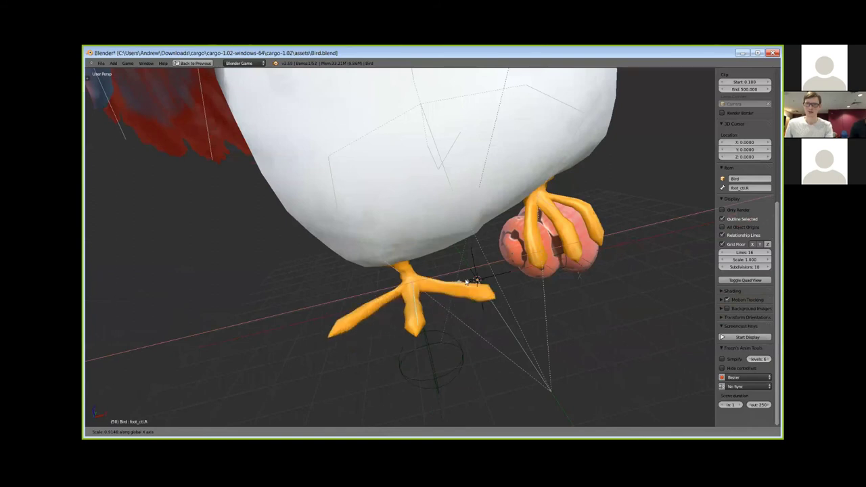
{"action": "left_click", "coordinate": [449, 291]}
{"action": "middle_click_drag", "start_coordinate": [448, 291], "coordinate": [547, 272]}
{"action": "key", "text": "s"}
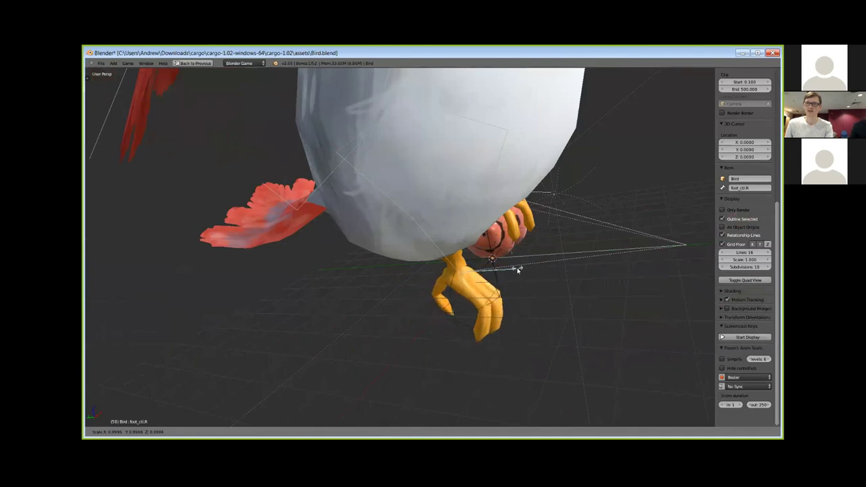
{"action": "right_click", "coordinate": [477, 291]}
Step: Move the foot_ctl.R bone freely to reposition the bird's standing foot relative to its body
{"action": "middle_click_drag", "start_coordinate": [477, 292], "coordinate": [438, 272]}
{"action": "key", "text": "g"}
{"action": "left_click", "coordinate": [469, 236]}
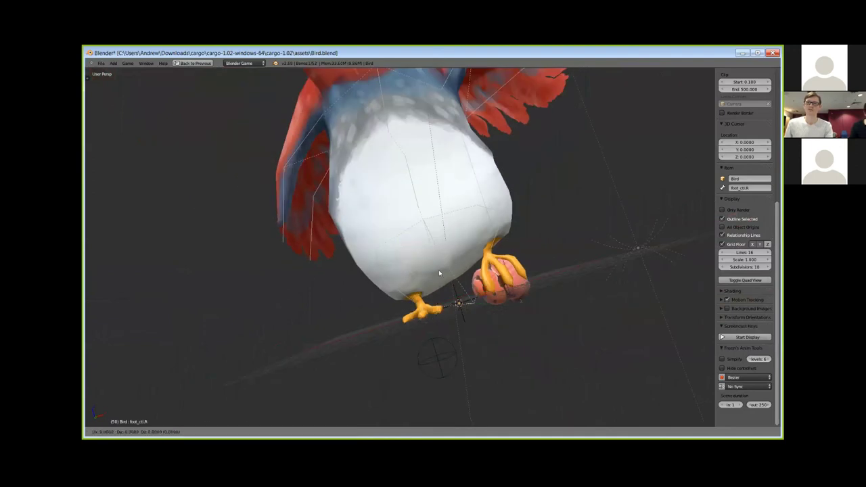
{"action": "right_click", "coordinate": [460, 236]}
{"action": "middle_click_drag", "start_coordinate": [532, 250], "coordinate": [528, 215]}
{"action": "key", "text": "g"}
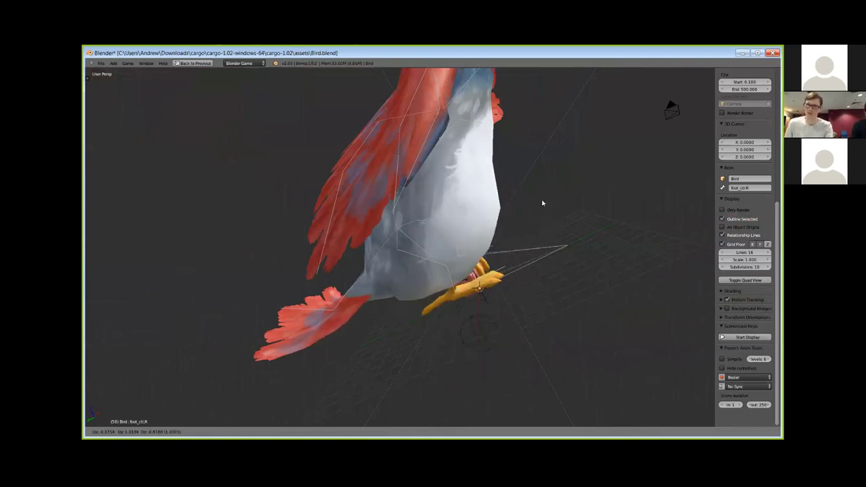
{"action": "left_click", "coordinate": [535, 212]}
{"action": "middle_click_drag", "start_coordinate": [535, 259], "coordinate": [438, 266]}
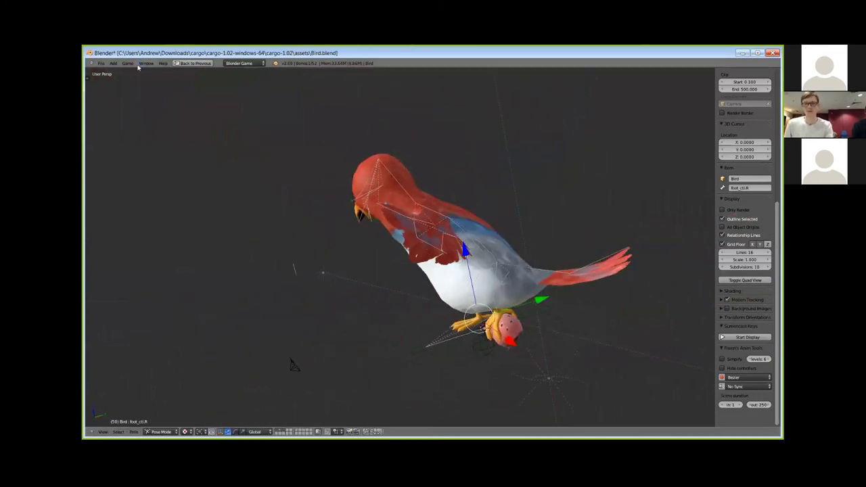
Step: Open GrassBlade.blend from the assets folder and show the row of grass blades in a maximized 3D view
{"action": "left_click", "coordinate": [101, 63]}
{"action": "left_click", "coordinate": [106, 79]}
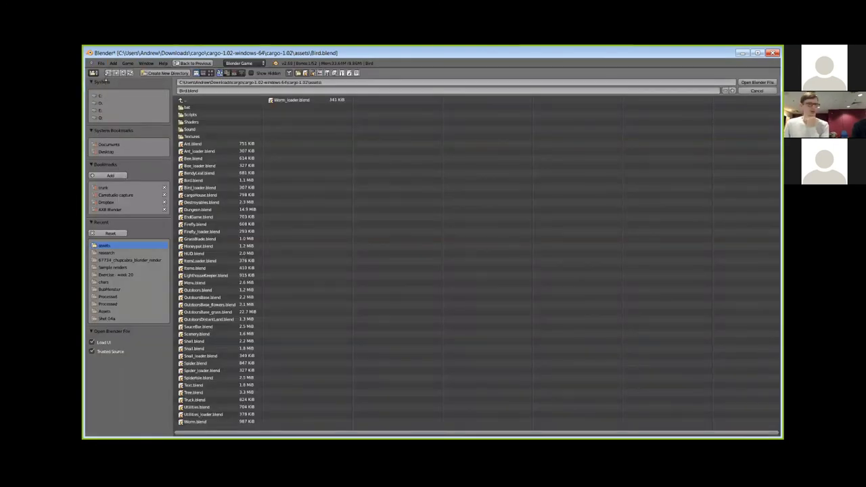
{"action": "double_click", "coordinate": [226, 239]}
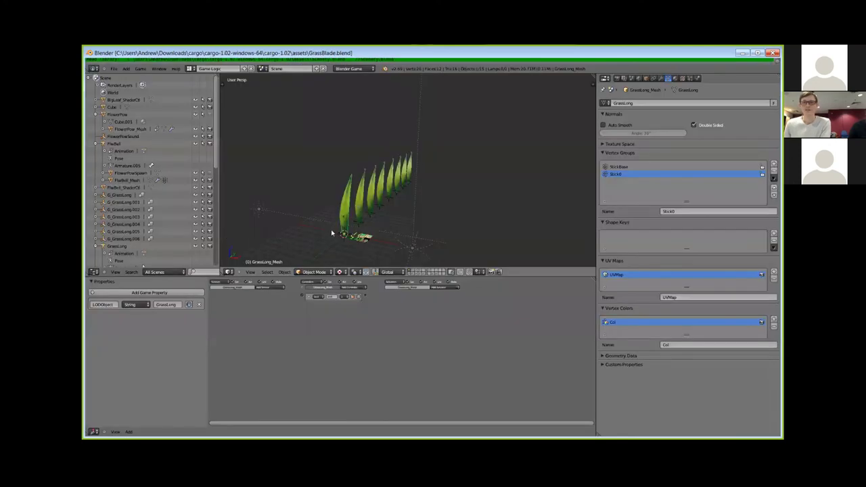
{"action": "key", "text": "ctrl+Up"}
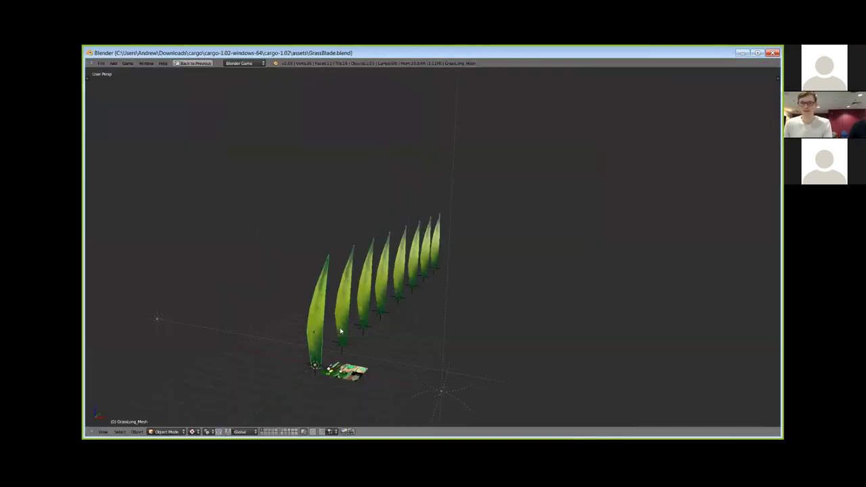
{"action": "middle_click_drag", "start_coordinate": [341, 335], "coordinate": [321, 277]}
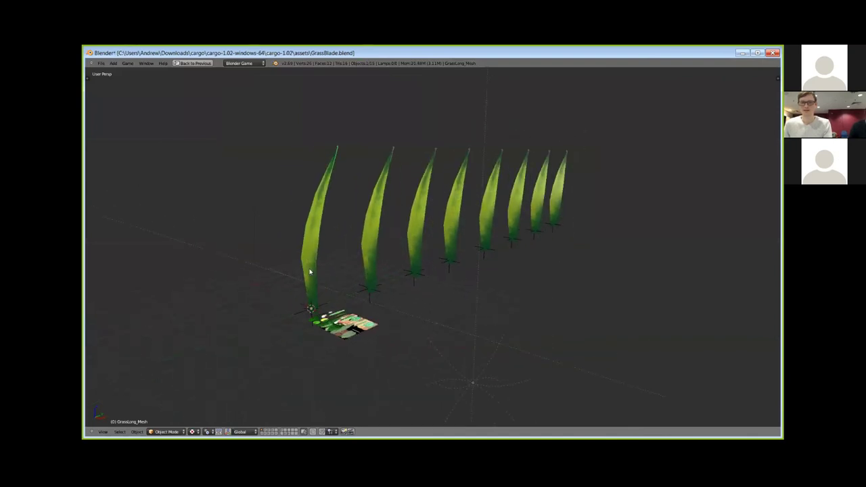
Step: Put the GrassLong armature in Pose Mode and try rotating its upper bone to bend the first textured grass blade
{"action": "key", "text": "z"}
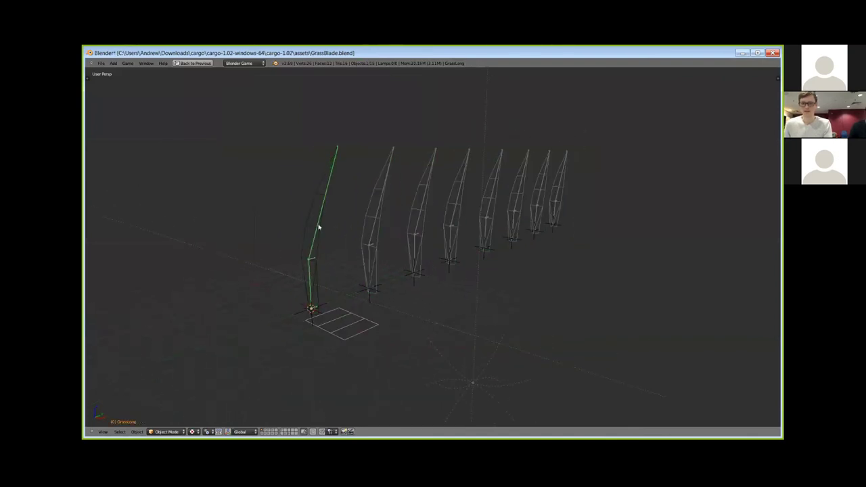
{"action": "key", "text": "ctrl+Tab"}
{"action": "middle_click_drag", "start_coordinate": [318, 228], "coordinate": [327, 228]}
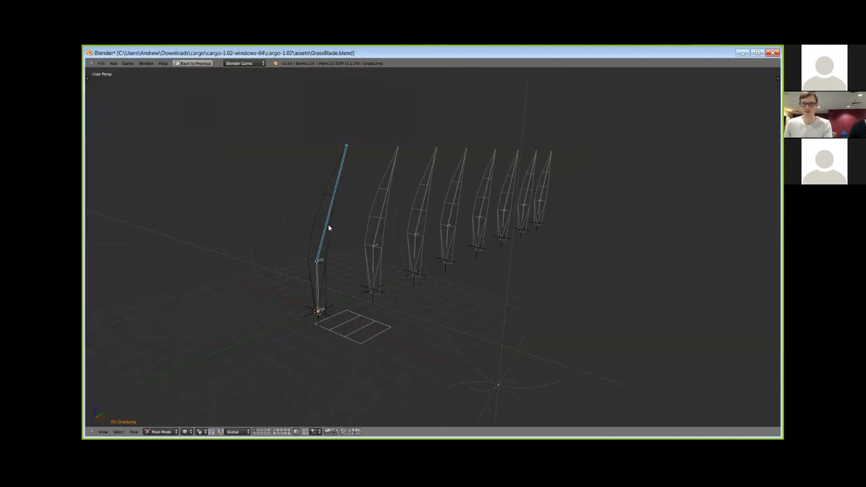
{"action": "key", "text": "z"}
{"action": "key", "text": "alt+z"}
{"action": "key", "text": "r"}
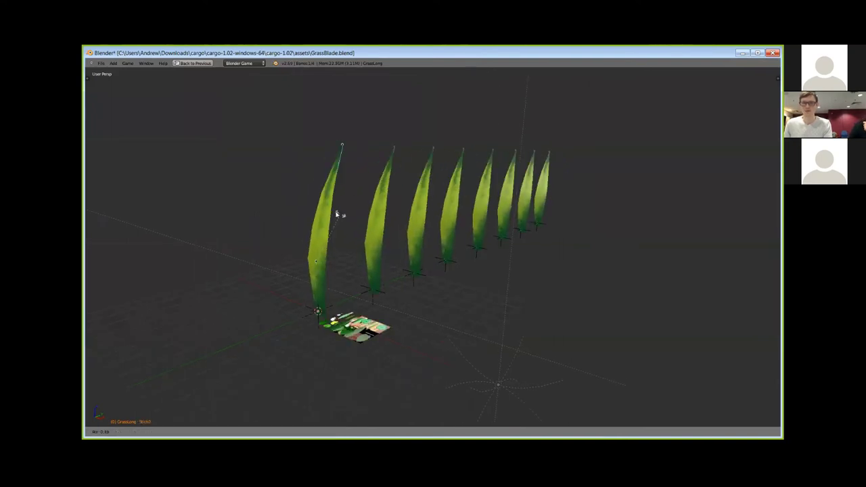
{"action": "left_click", "coordinate": [337, 216]}
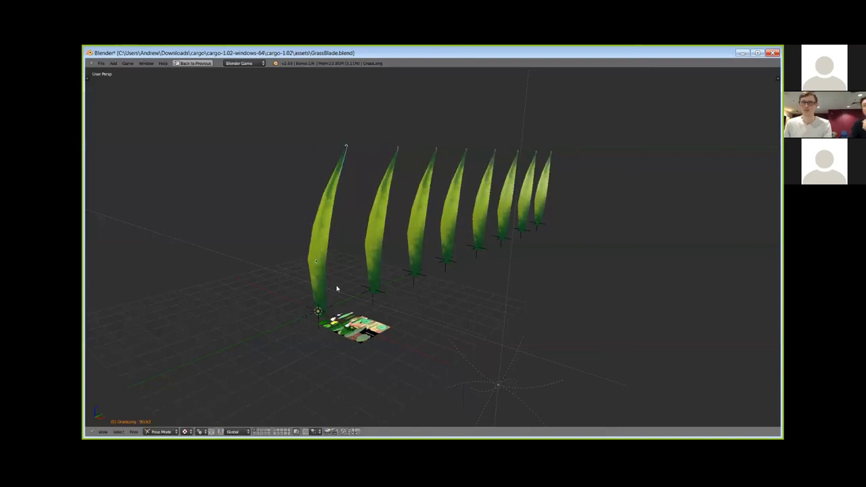
{"action": "middle_click_drag", "start_coordinate": [337, 289], "coordinate": [351, 291]}
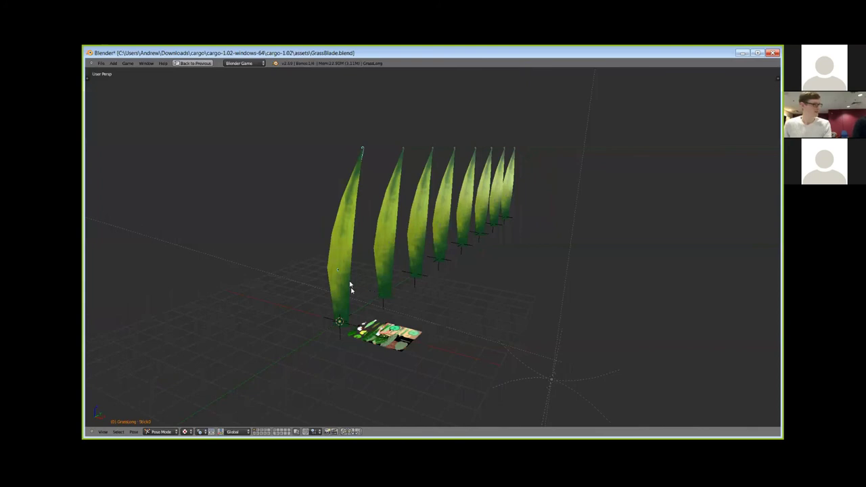
Step: Return the GrassLong armature to Object Mode, then run and stop the game engine preview of the grass blades
{"action": "key", "text": "ctrl+Tab"}
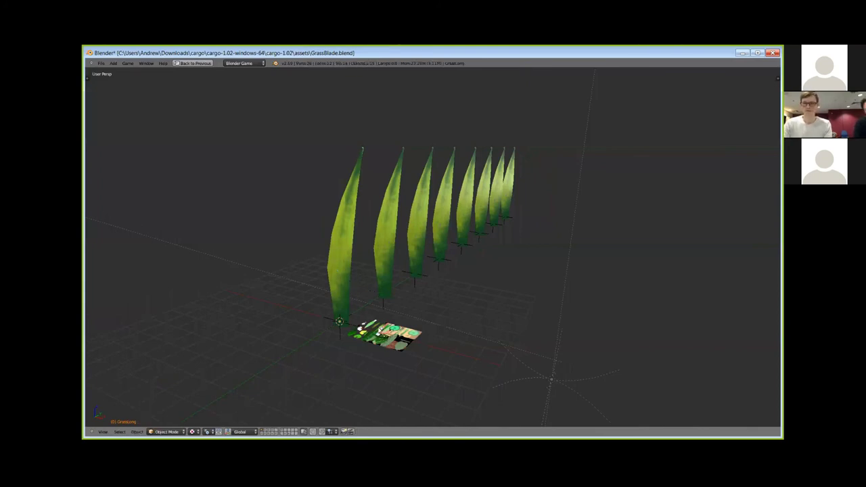
{"action": "key", "text": "p"}
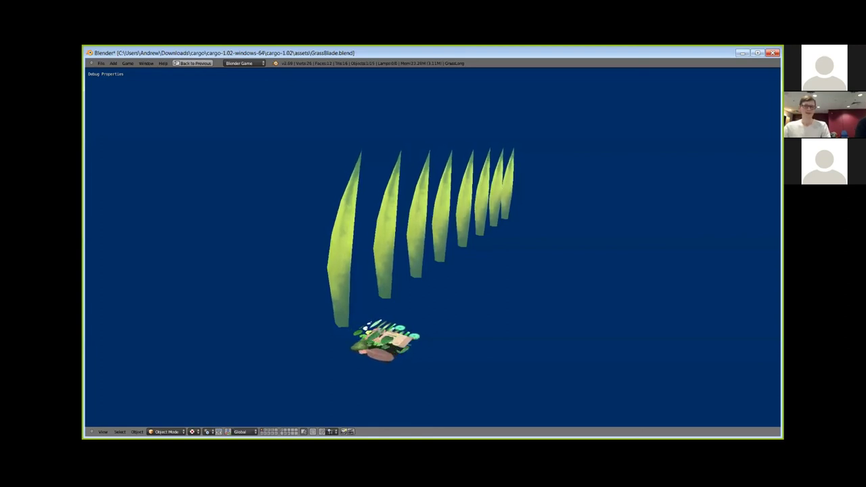
{"action": "key", "text": "Escape"}
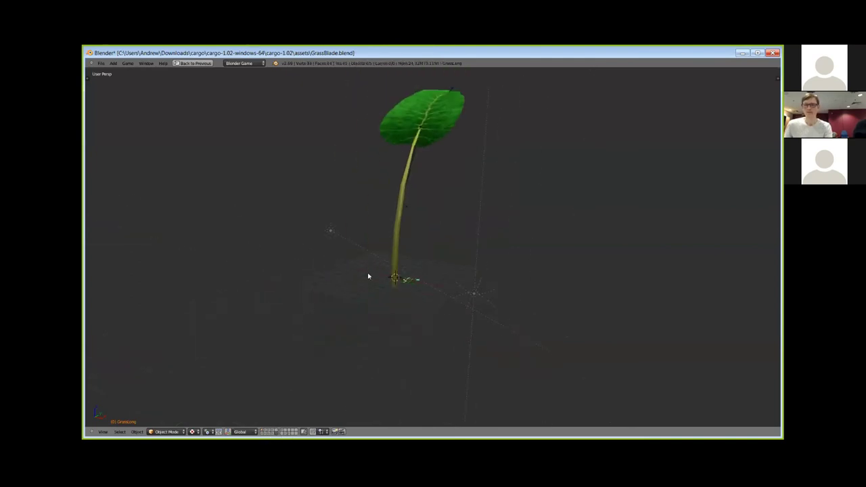
Step: Run the game engine preview of the tall leaf plant, then stop it
{"action": "scroll", "coordinate": [367, 293], "scroll_direction": "up", "scroll_amount": 1}
{"action": "middle_click_drag", "start_coordinate": [368, 277], "coordinate": [391, 322], "text": "shift"}
{"action": "scroll", "coordinate": [379, 298], "scroll_direction": "up", "scroll_amount": 1}
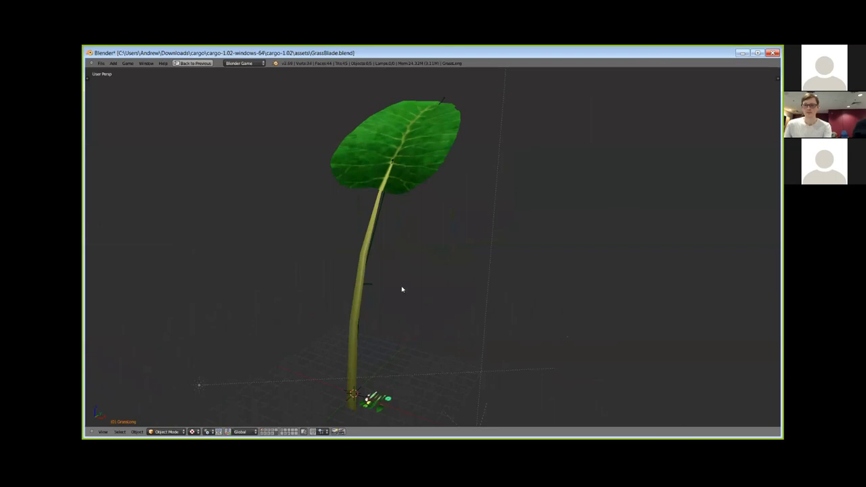
{"action": "key", "text": "p"}
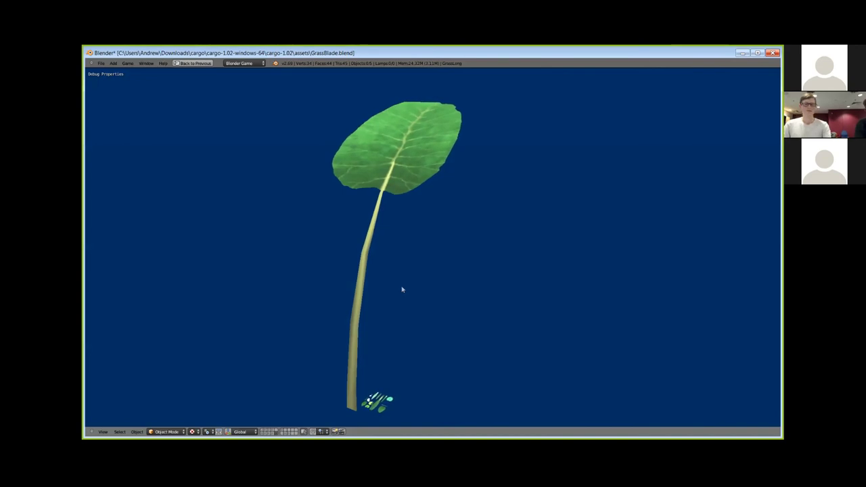
{"action": "key", "text": "Escape"}
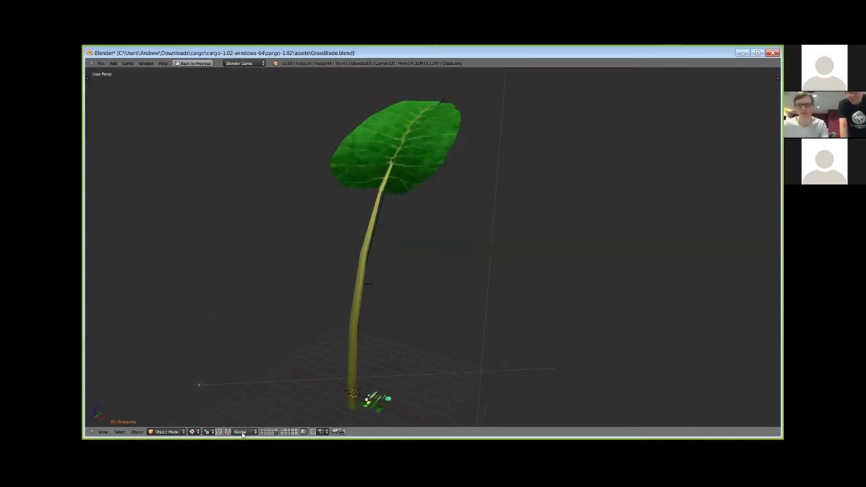
Step: Switch to Chrome and open the S. Cargo website, cargo.smidginsoftware.com, in a new browser tab
{"action": "key", "text": "alt+Tab"}
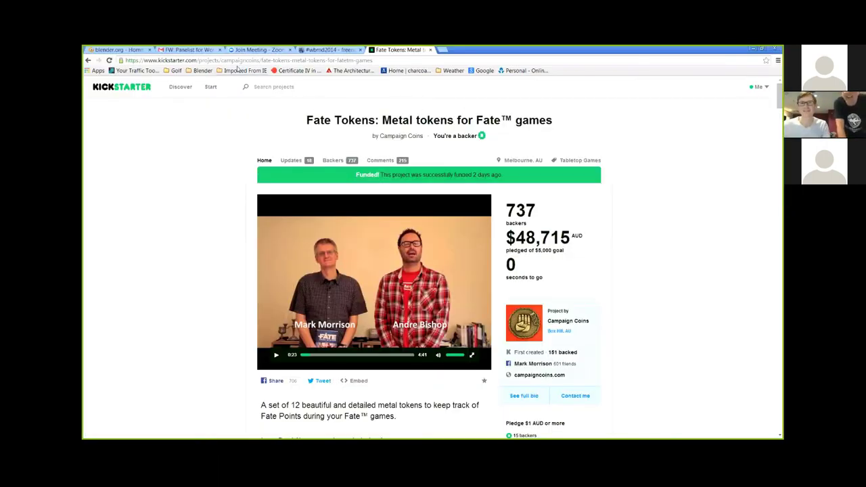
{"action": "double_click", "coordinate": [592, 55]}
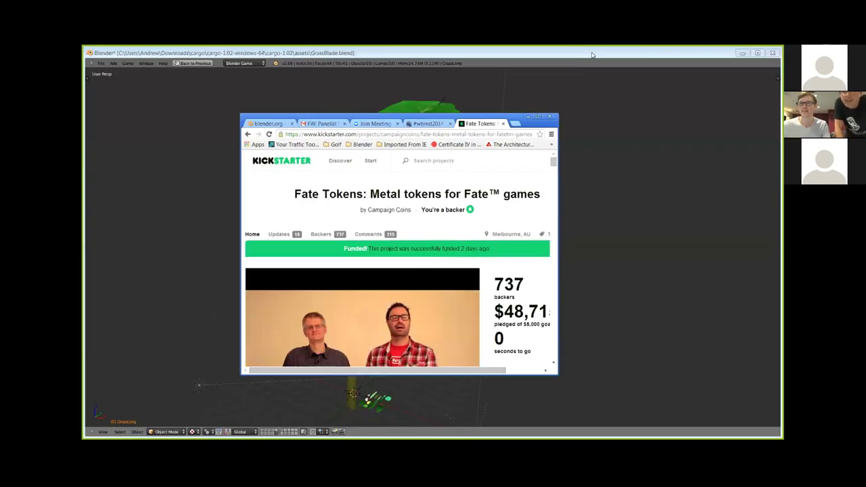
{"action": "left_click", "coordinate": [515, 124]}
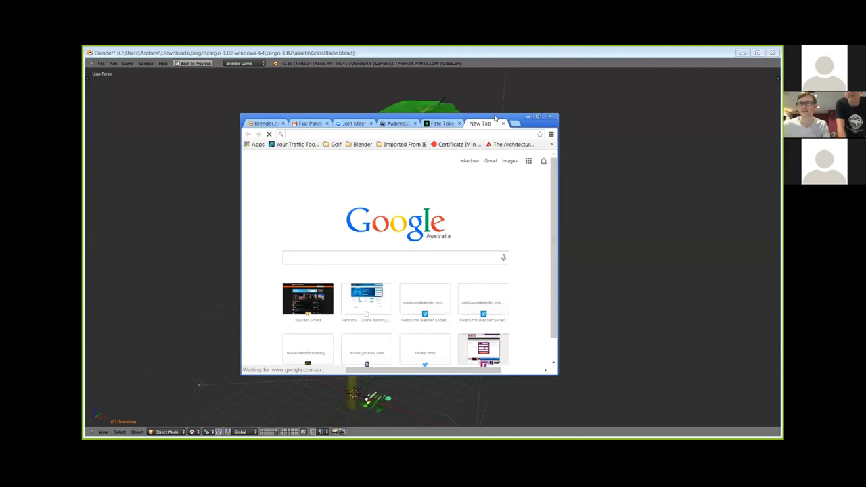
{"action": "double_click", "coordinate": [496, 116]}
{"action": "type", "text": "cargo"}
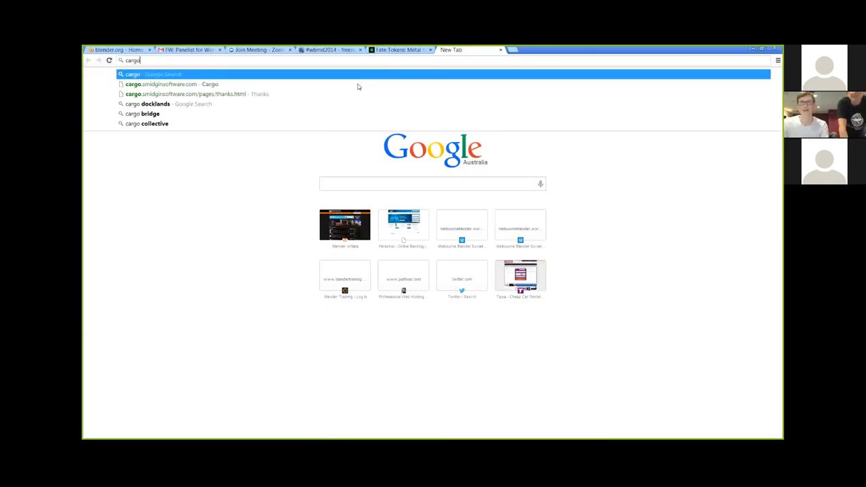
{"action": "key", "text": "Down"}
{"action": "key", "text": "Return"}
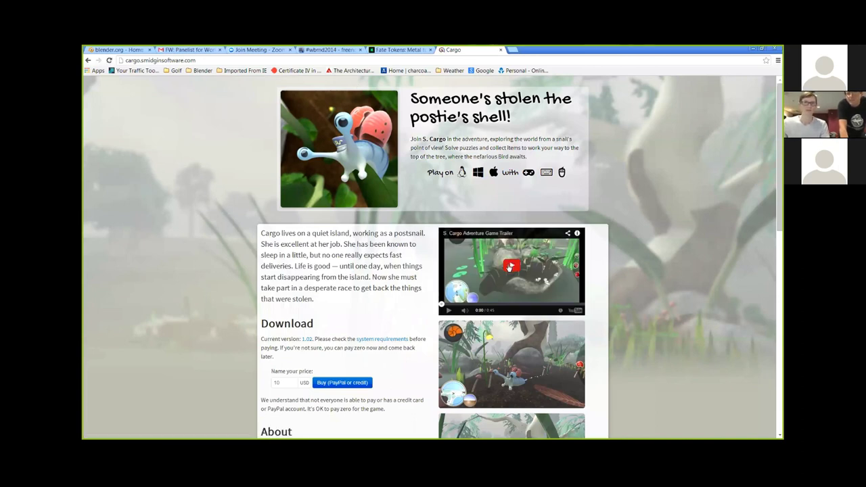
Step: Look through the download, about, licence and contact sections of the S. Cargo web page
{"action": "scroll", "coordinate": [624, 279], "scroll_direction": "down", "scroll_amount": 1}
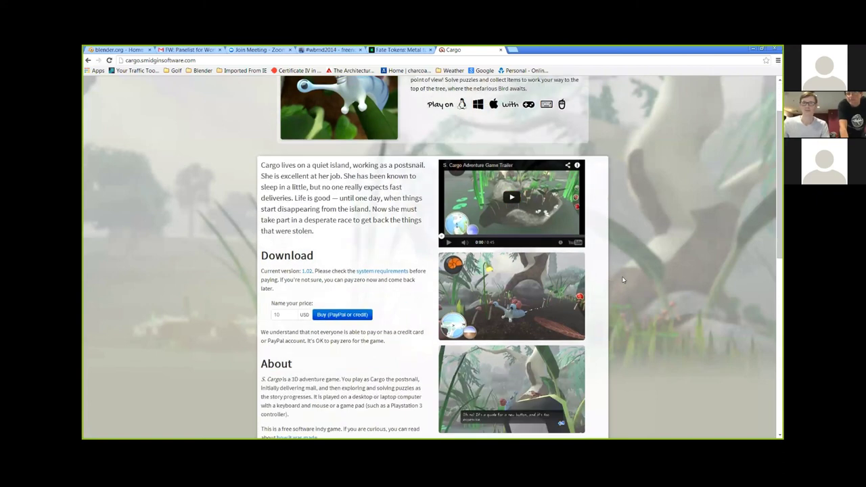
{"action": "scroll", "coordinate": [623, 279], "scroll_direction": "down", "scroll_amount": 1}
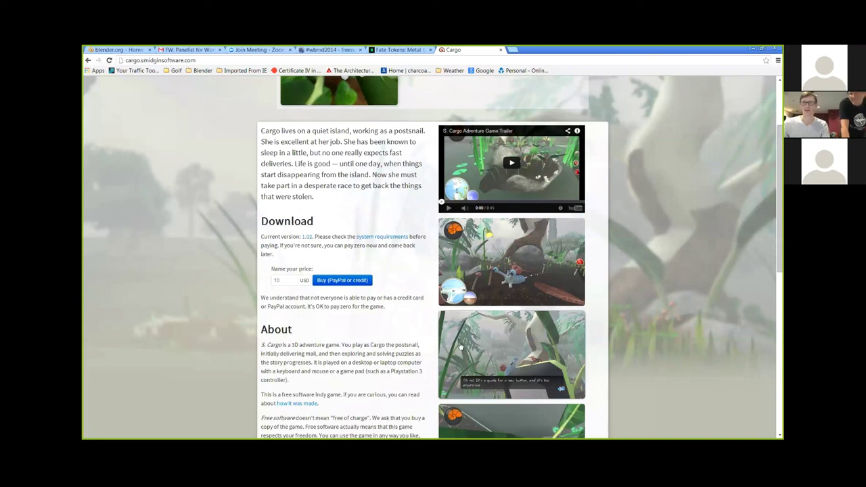
{"action": "scroll", "coordinate": [409, 325], "scroll_direction": "down", "scroll_amount": 5}
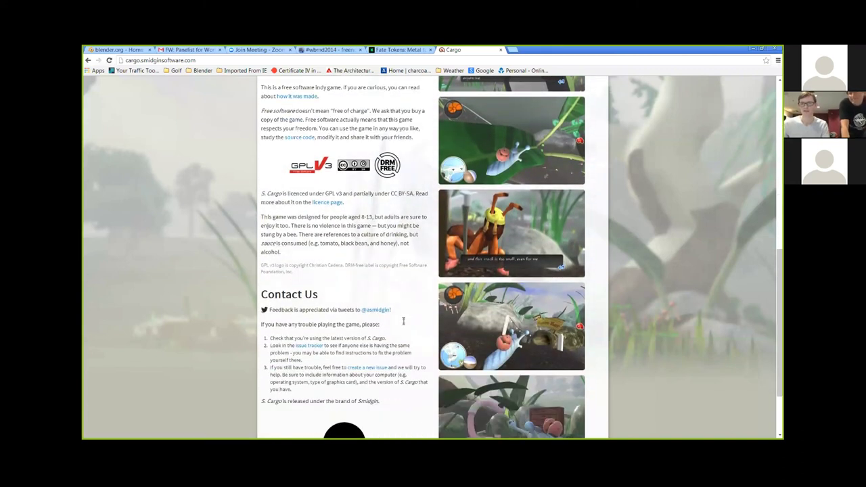
{"action": "scroll", "coordinate": [403, 322], "scroll_direction": "down", "scroll_amount": 2}
{"action": "scroll", "coordinate": [403, 322], "scroll_direction": "up", "scroll_amount": 4}
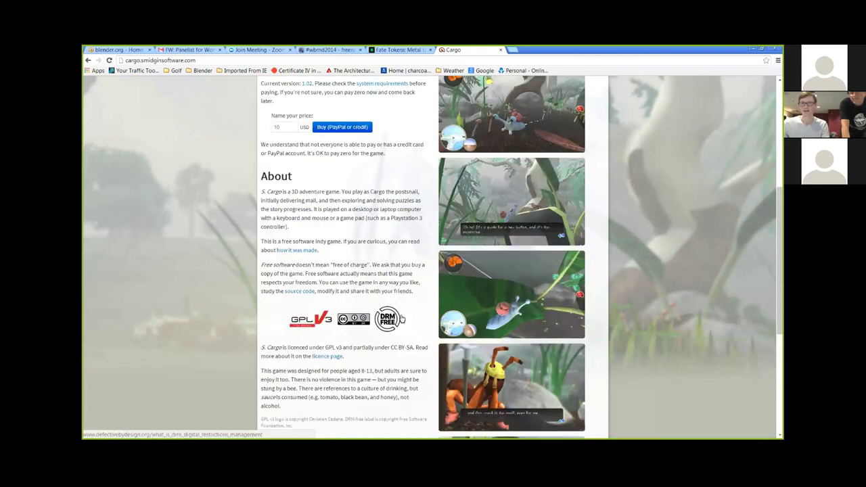